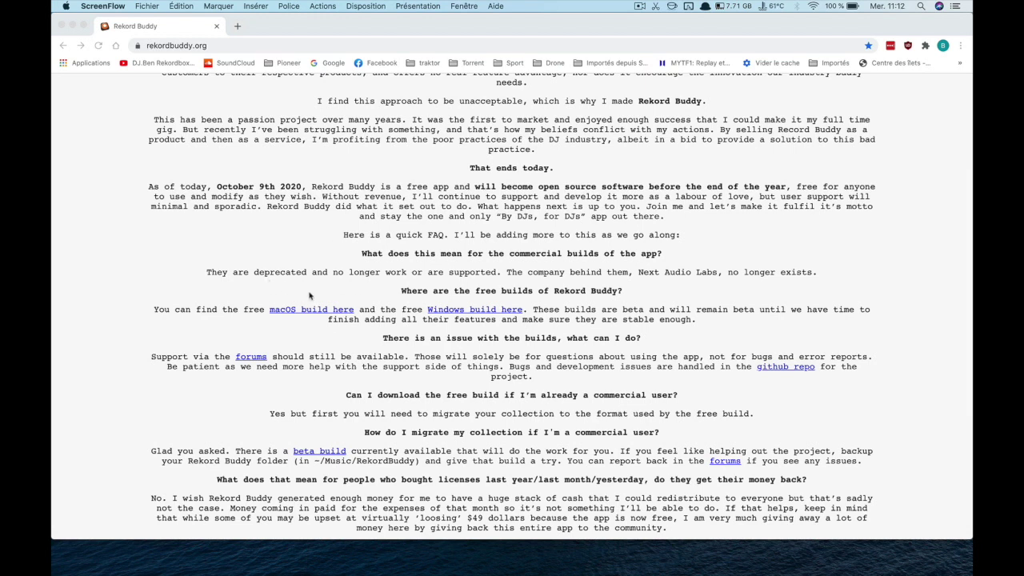
- Get the free macOS build of Rekord Buddy, and launch Rekord Buddy 2, confirming that the beta risks are understood and backups exist
left_click(312, 313)
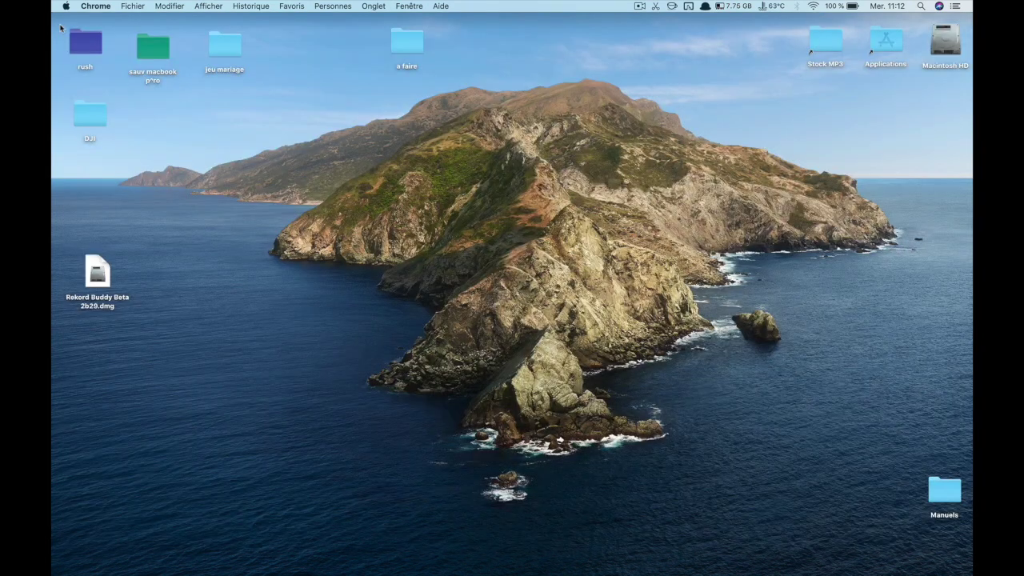
left_click(62, 26)
left_click(693, 546)
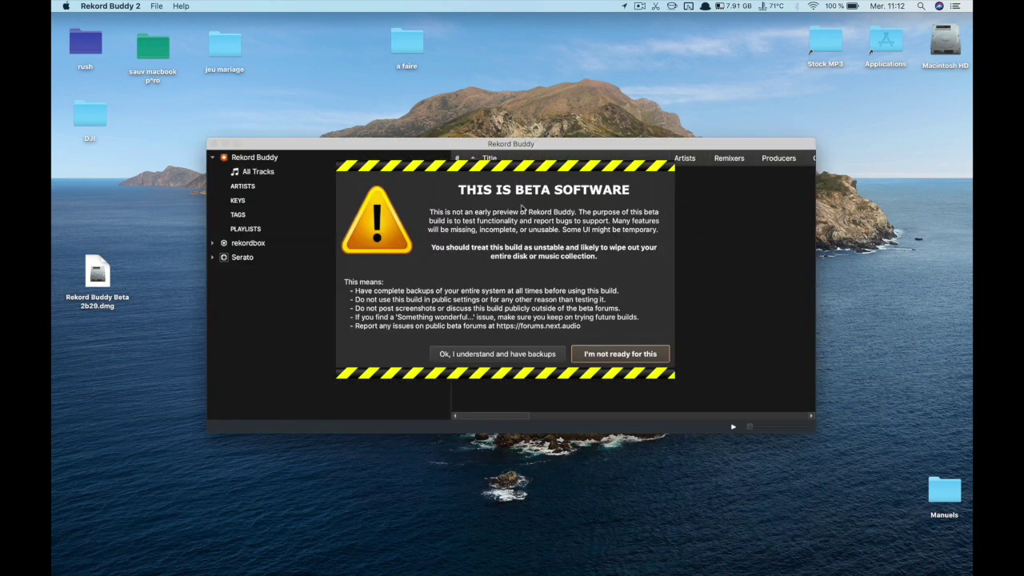
left_click(485, 356)
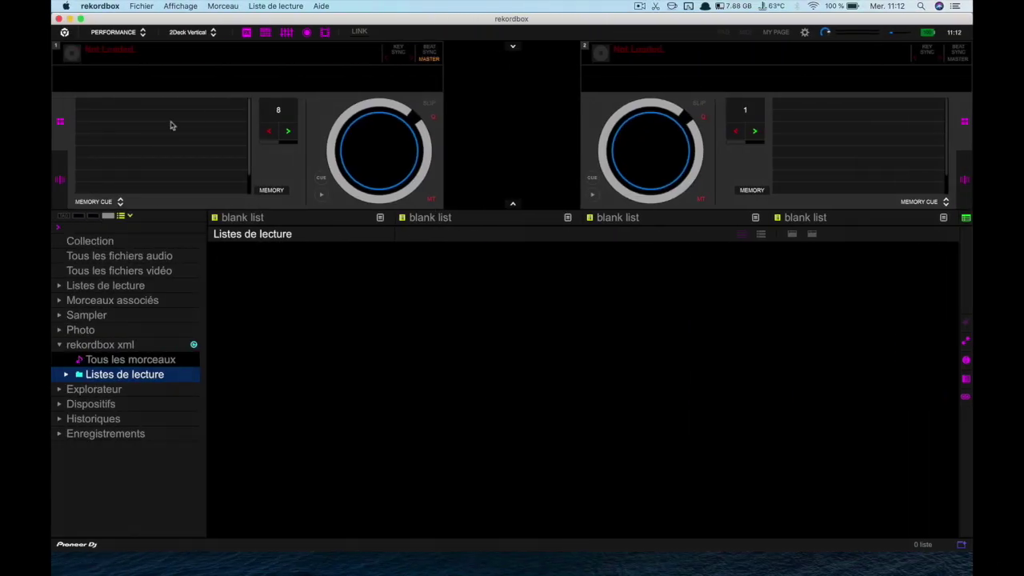
- Switch to rekordbox and look up the library backup and restore commands
left_click(104, 6)
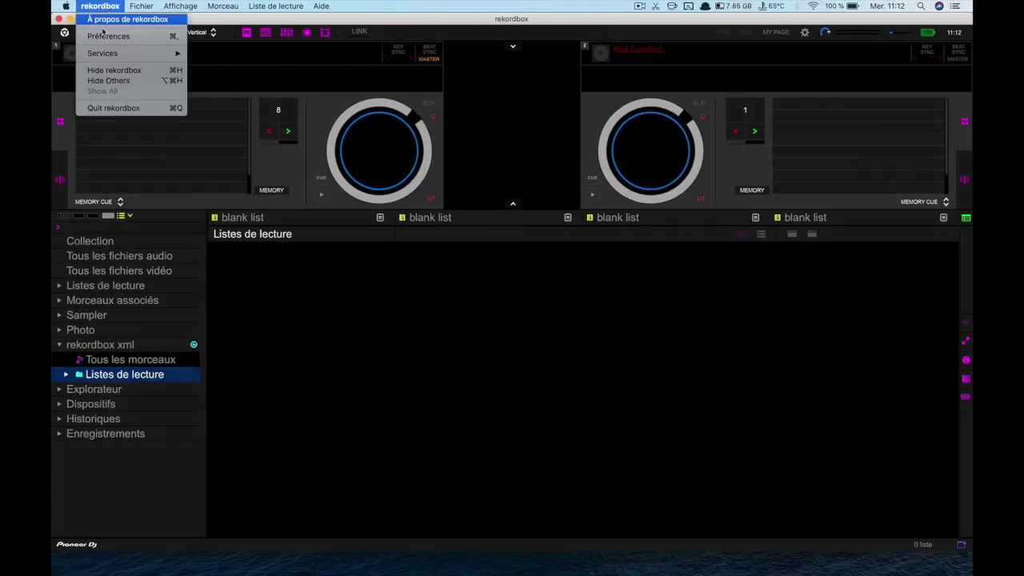
mouse_move(136, 5)
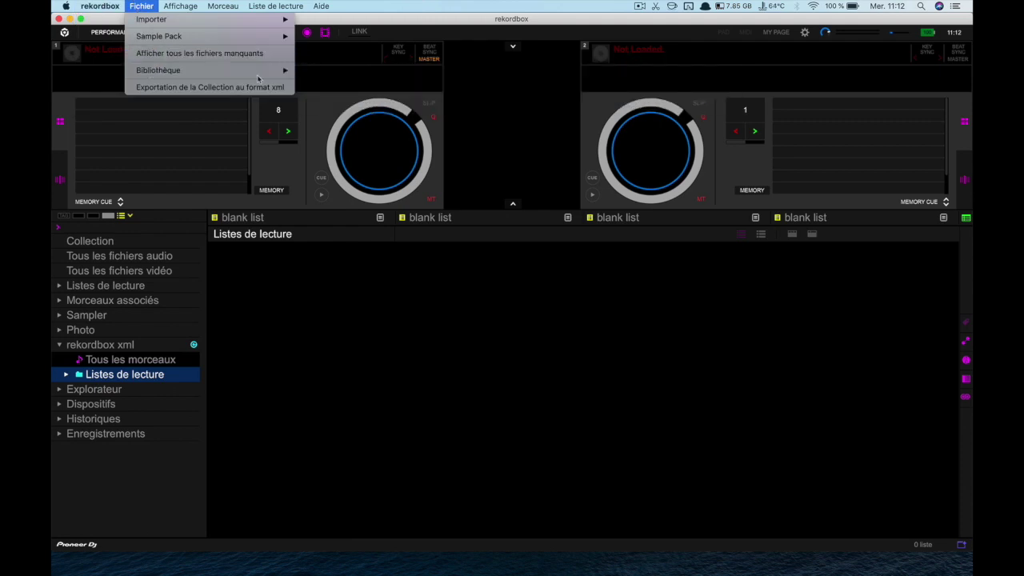
mouse_move(272, 71)
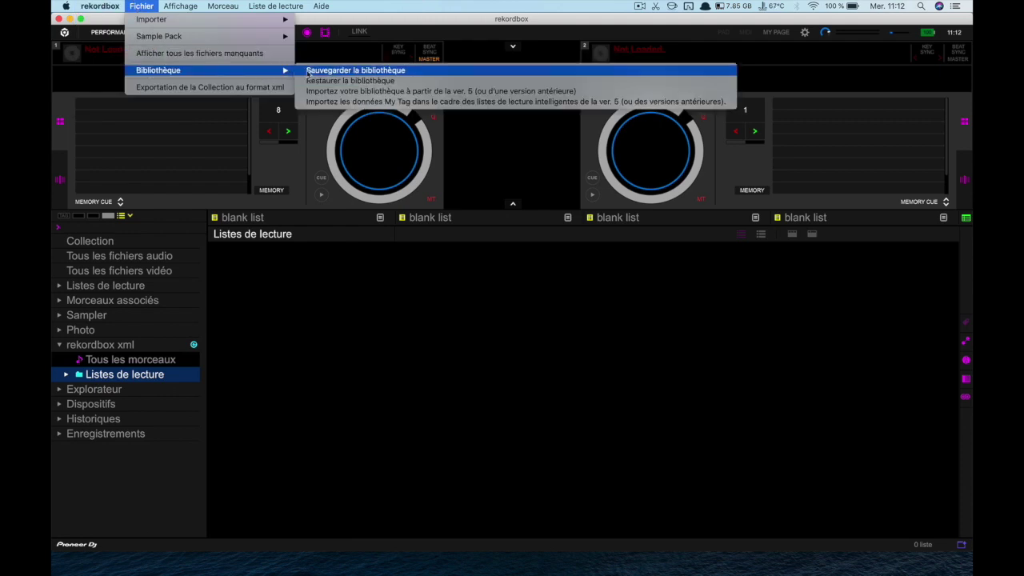
left_click(264, 354)
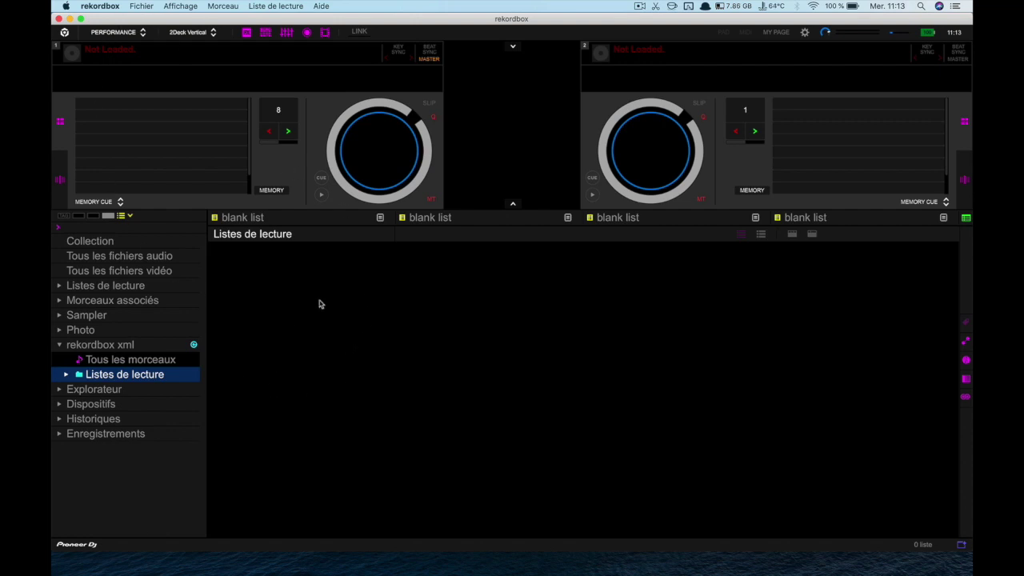
- Check the Collection and library backup options, as well as the tracks and playlists under rekordbox xml
left_click(112, 242)
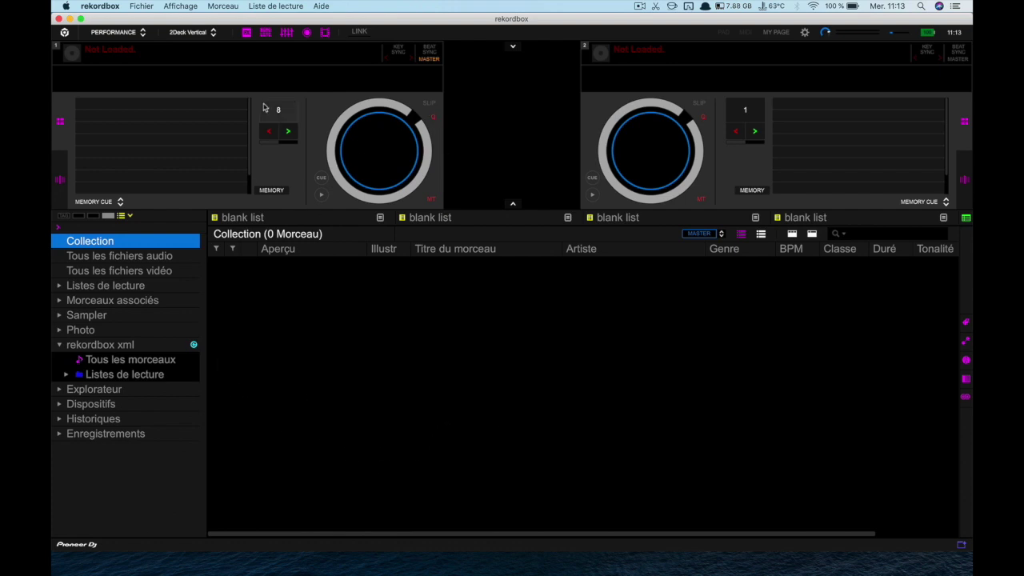
left_click(150, 9)
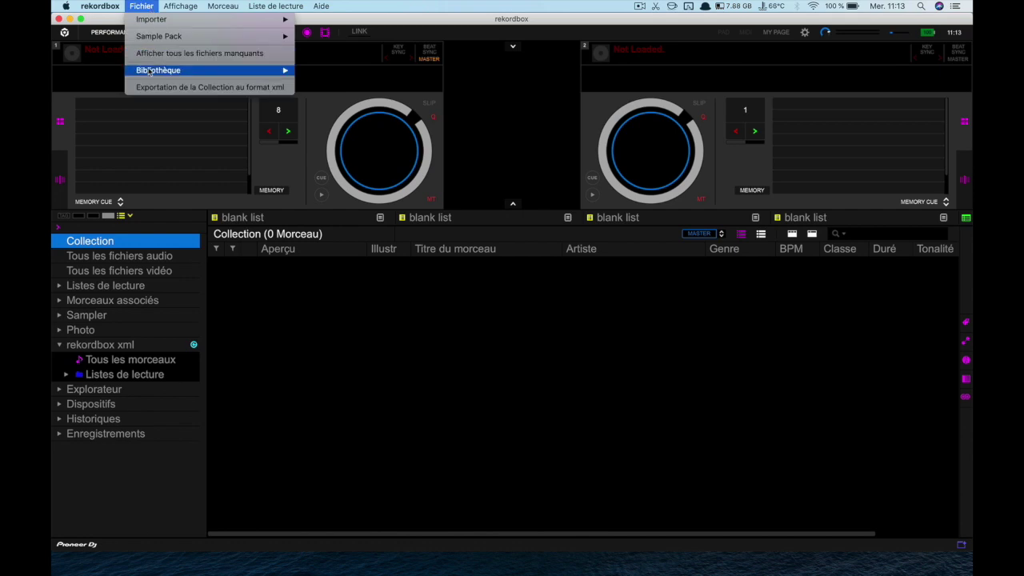
mouse_move(151, 71)
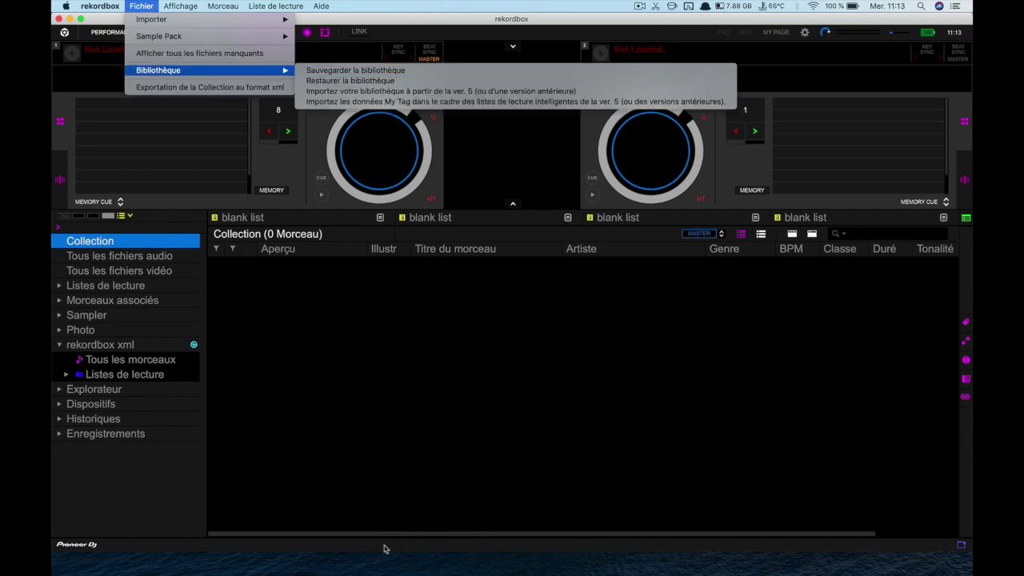
left_click(439, 471)
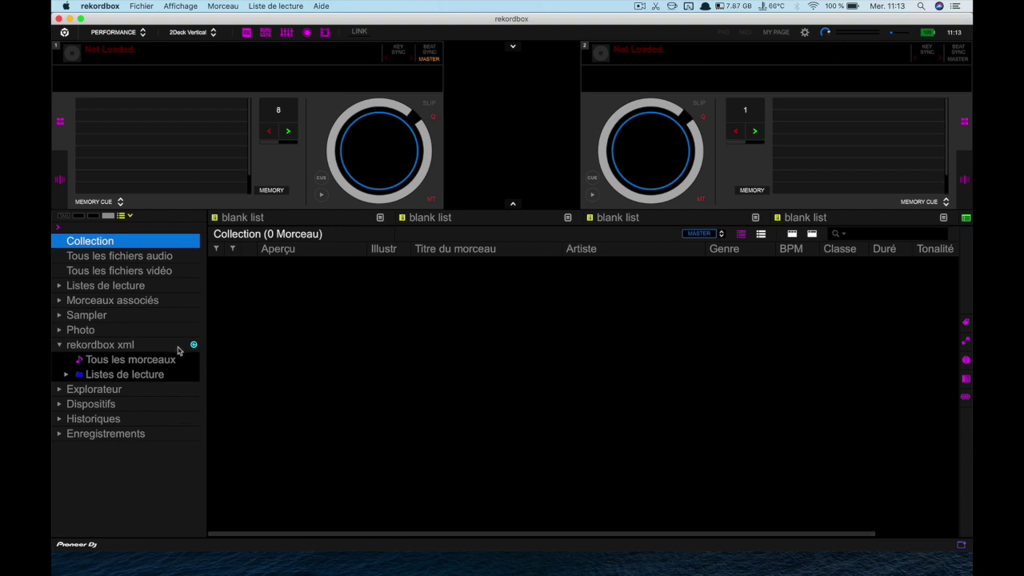
left_click(154, 364)
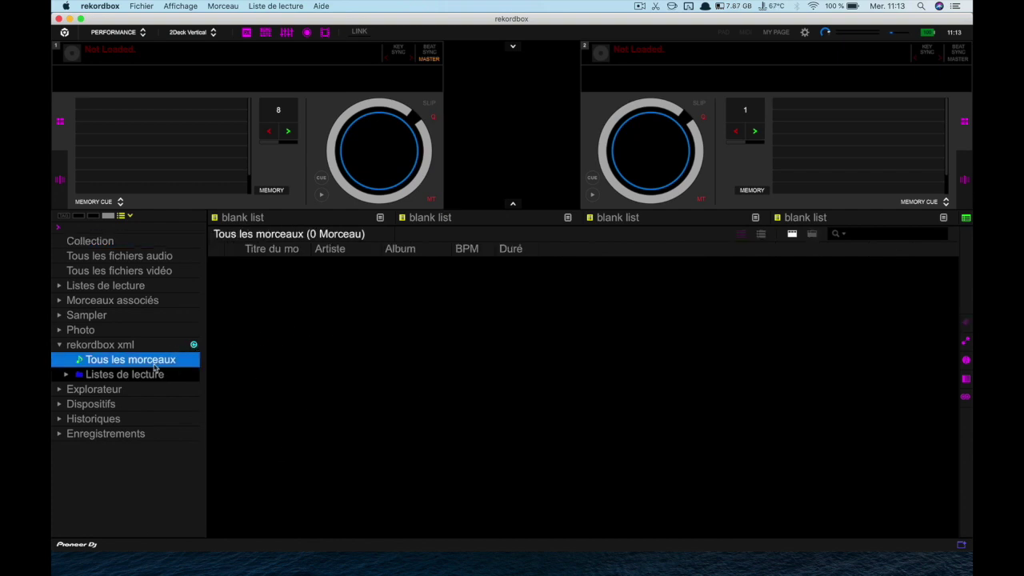
left_click(151, 374)
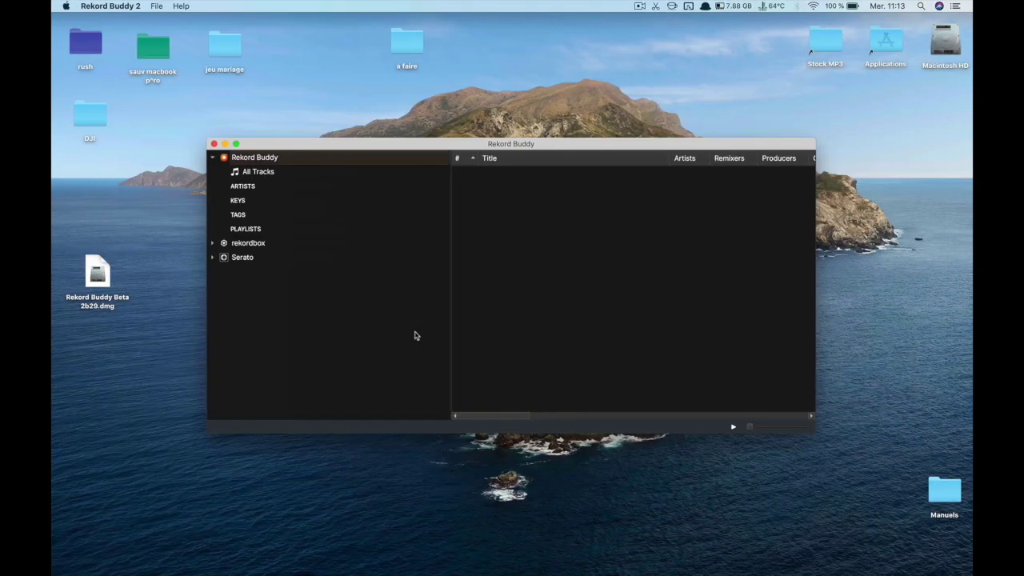
- Switch to Rekord Buddy 2, review its rekordbox and Serato preferences, and close the preferences window
left_click(354, 147)
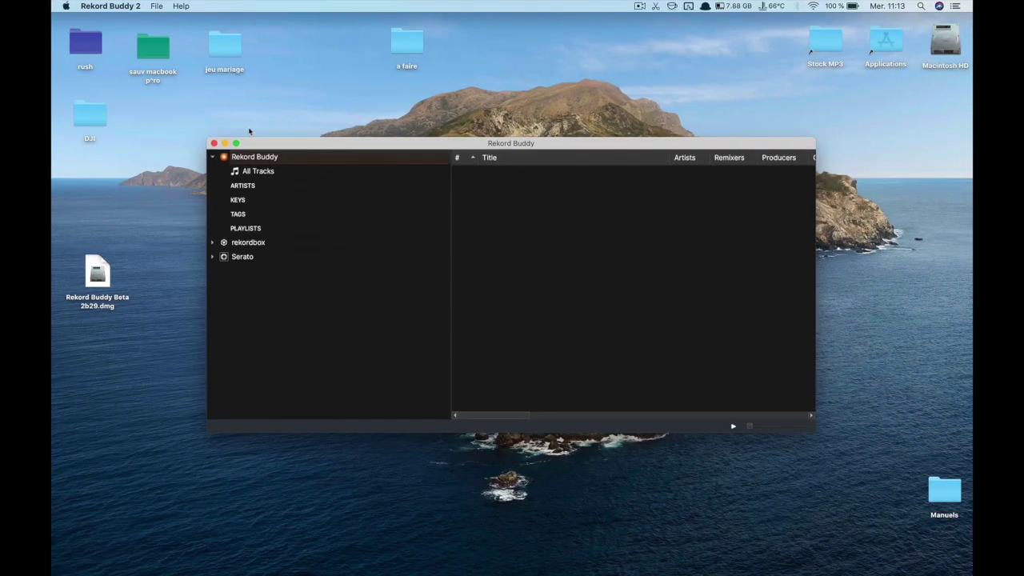
left_click(110, 6)
left_click(112, 36)
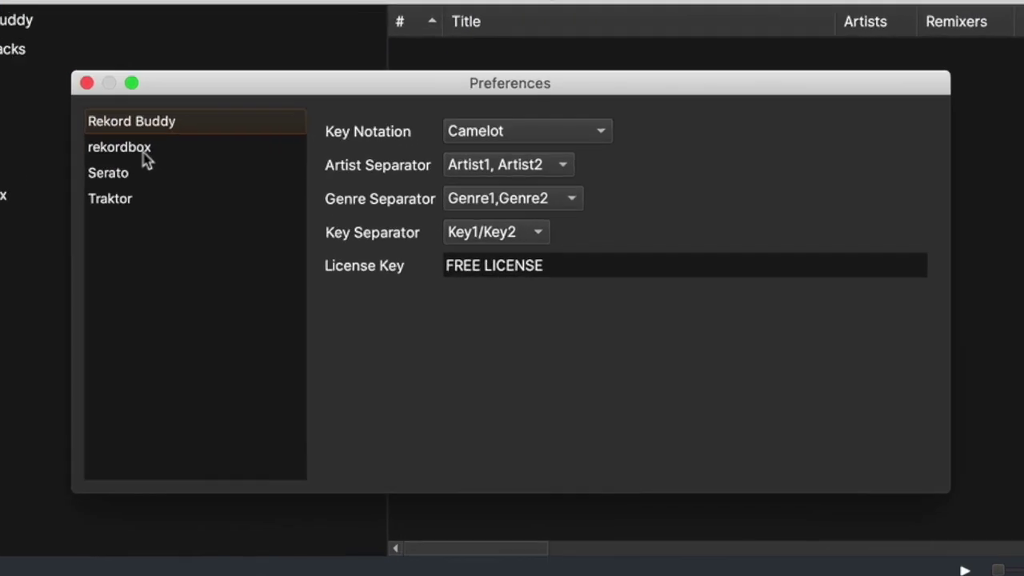
left_click(323, 220)
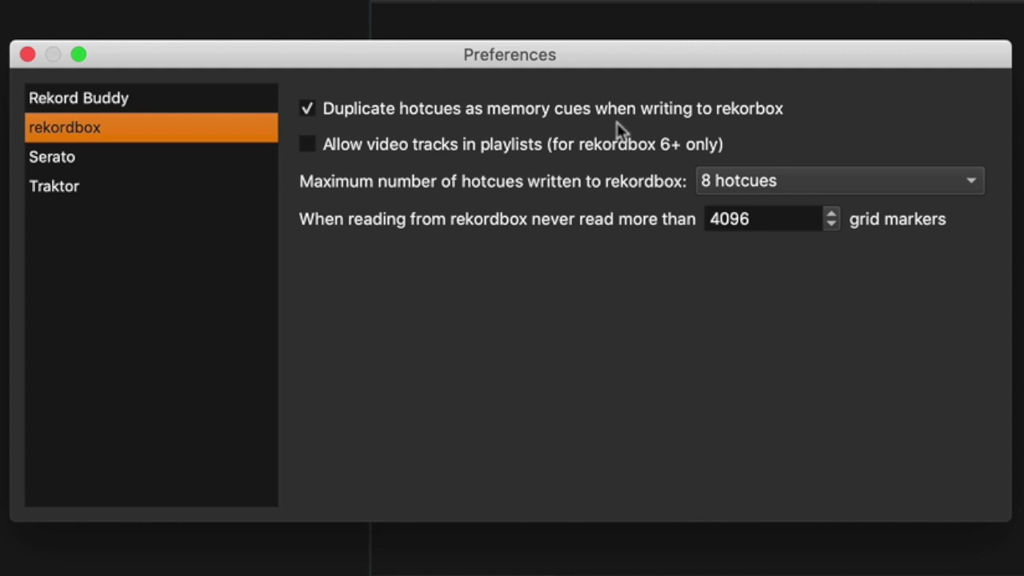
left_click(53, 160)
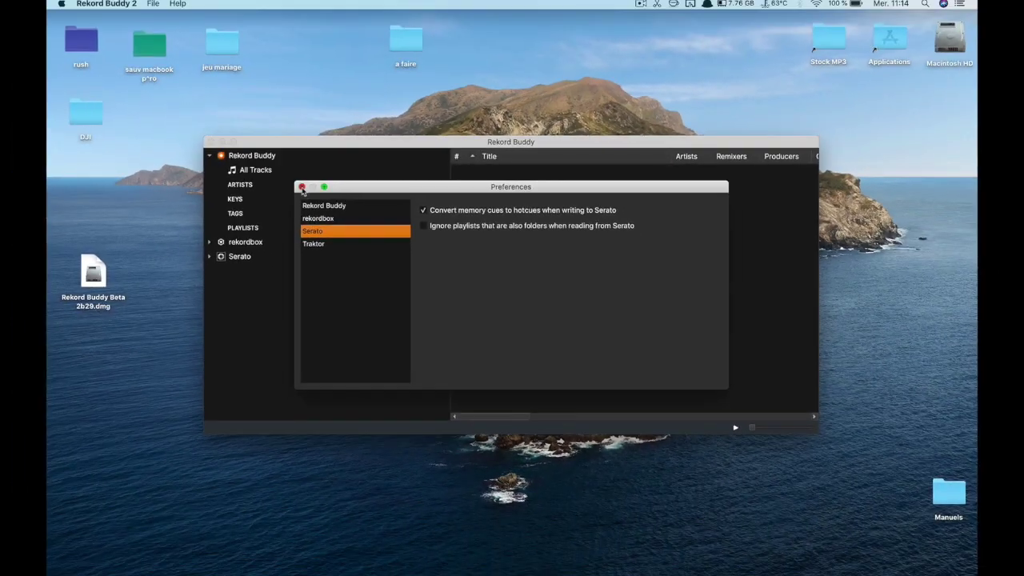
left_click(301, 187)
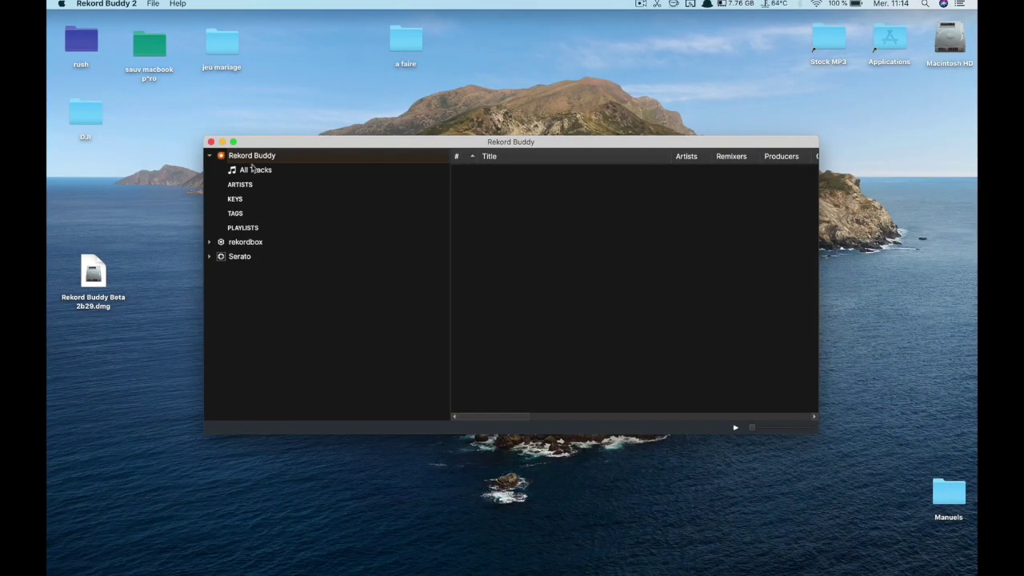
- Show the tracks of the Serato playlist "z Audio video"
left_click(209, 257)
left_click(220, 284)
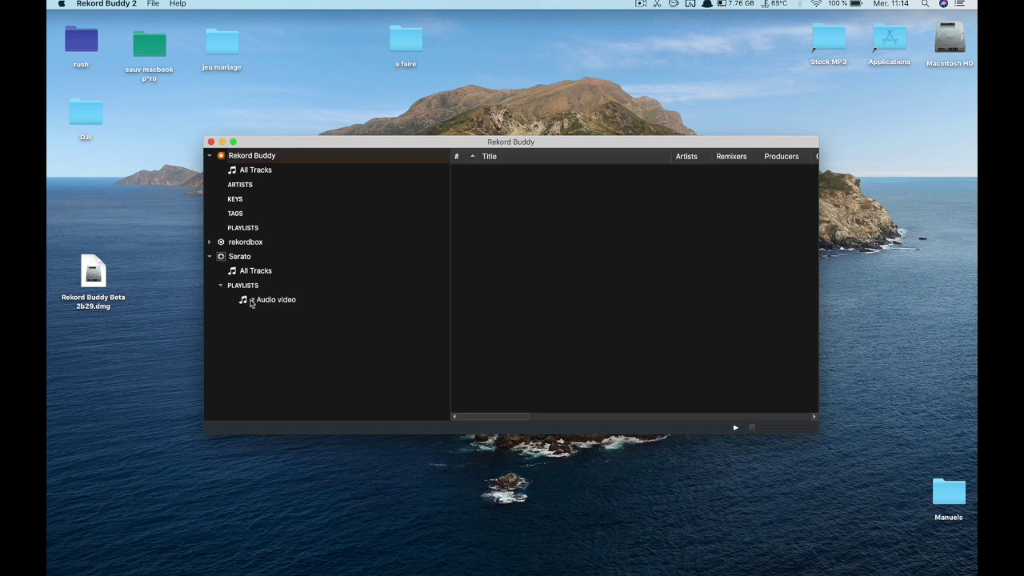
left_click(254, 301)
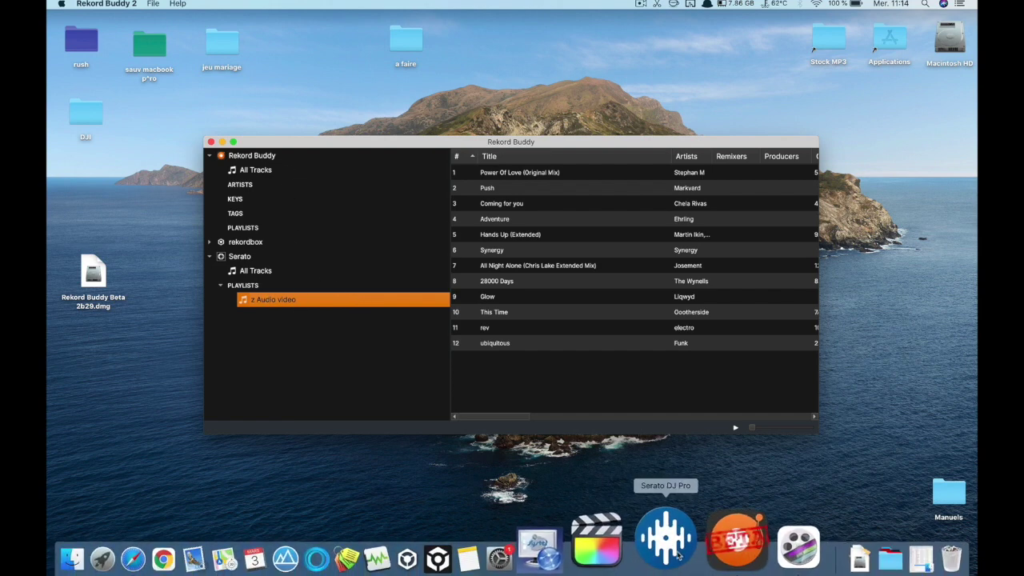
- Switch to Serato DJ Pro and load "All Night Alone (Chris Lake Extended Mix)" from the z Audio video crate onto deck 1
left_click(676, 539)
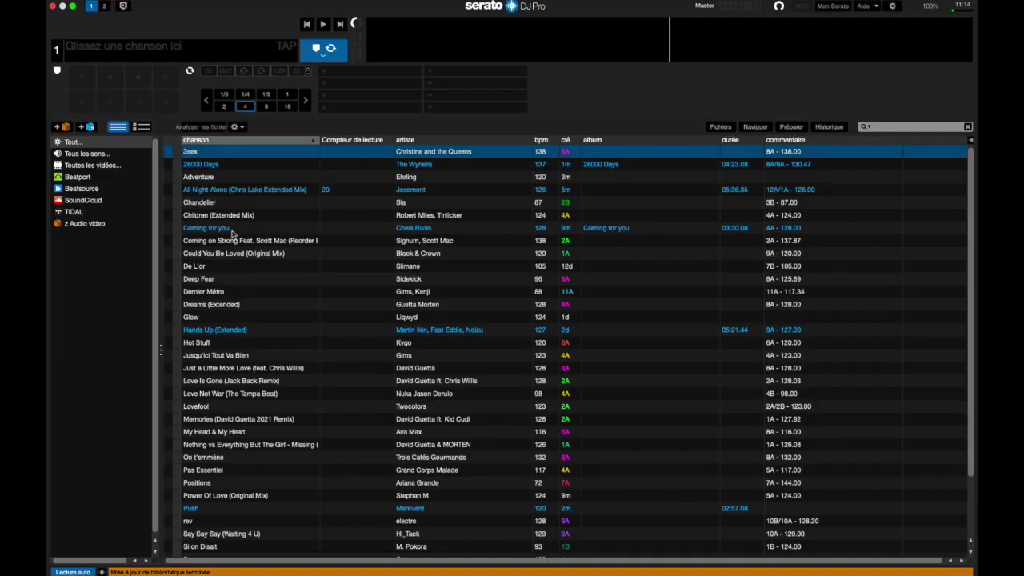
left_click(87, 225)
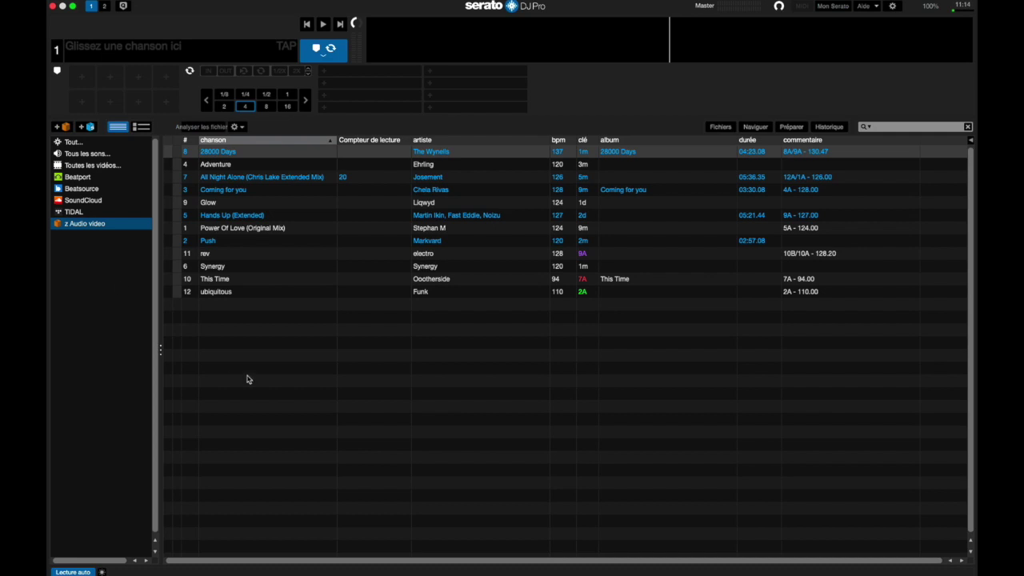
left_click_drag(236, 179, 471, 48)
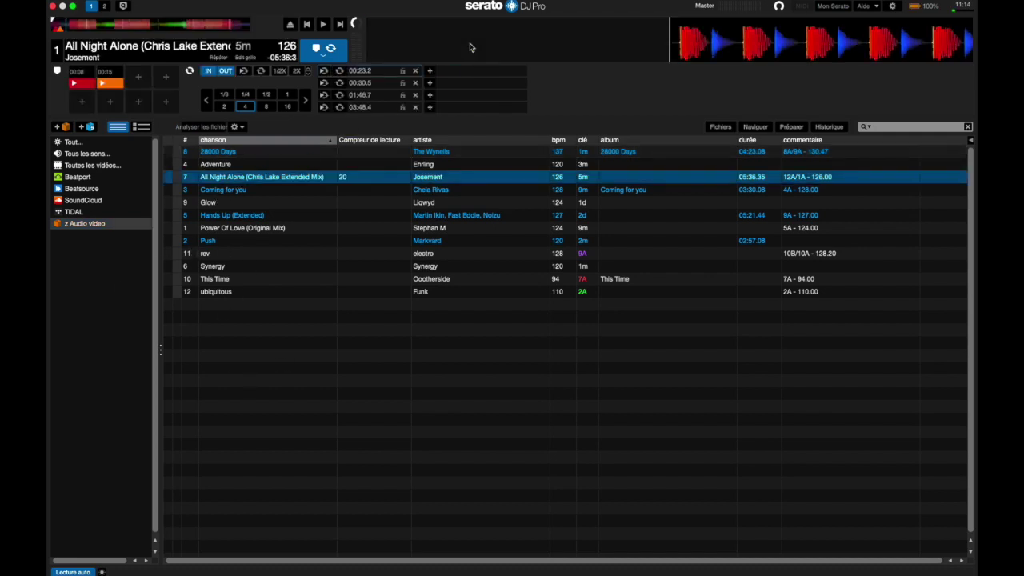
- Audition the loaded track's two hot cues and its four saved loops, finishing on the 00:23.2 loop
left_click(83, 86)
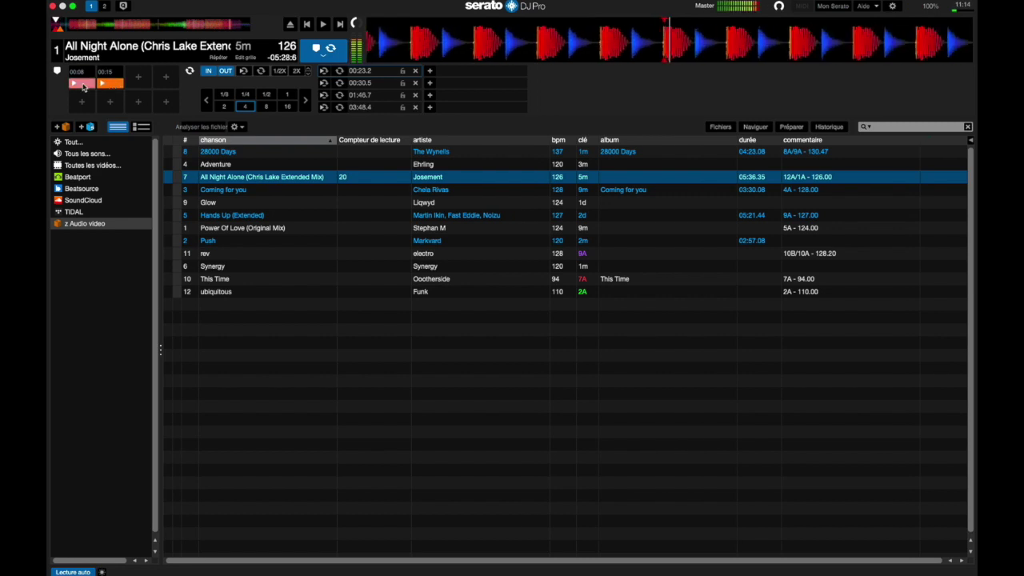
left_click(112, 86)
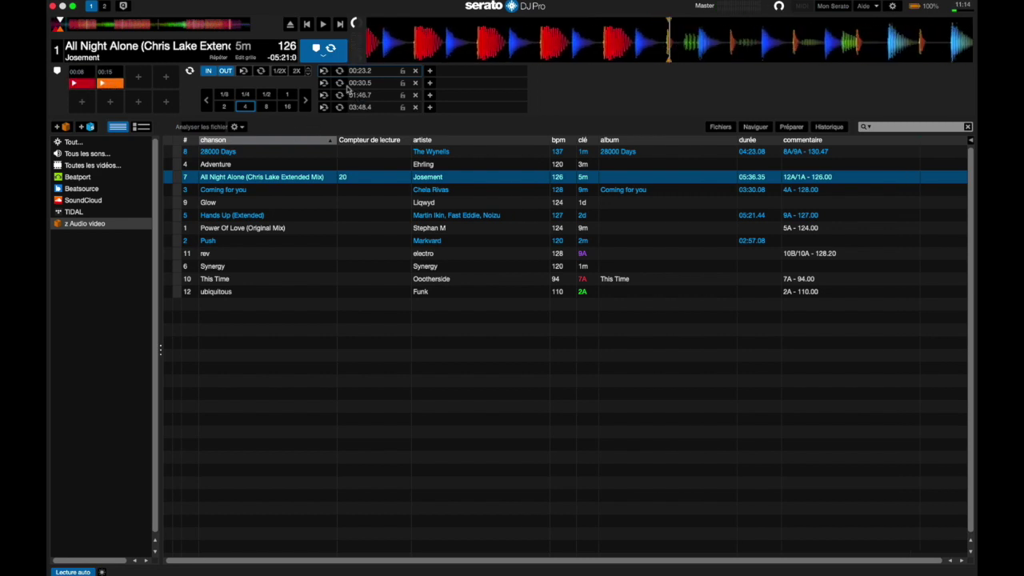
left_click(323, 71)
left_click(322, 24)
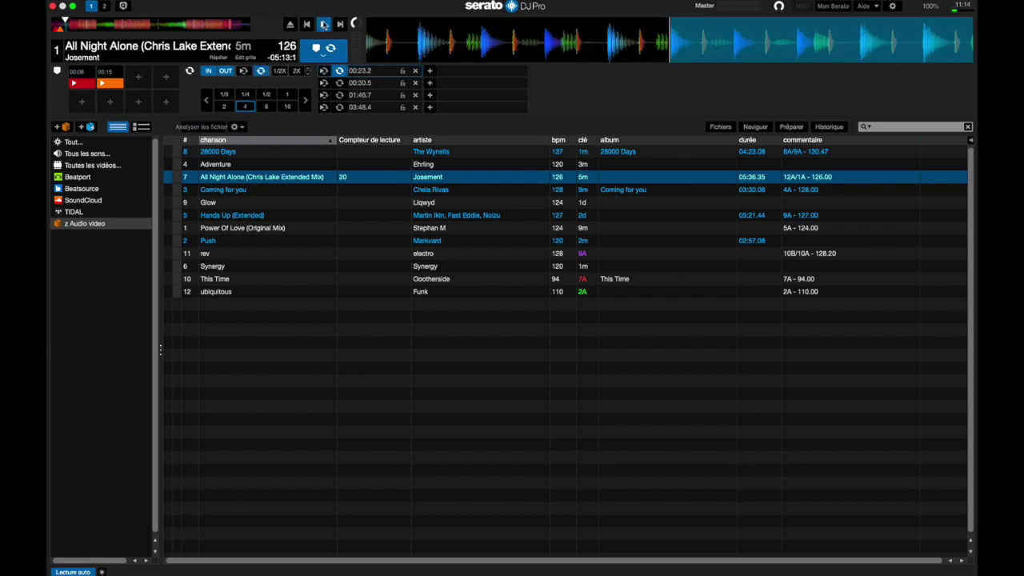
left_click(323, 83)
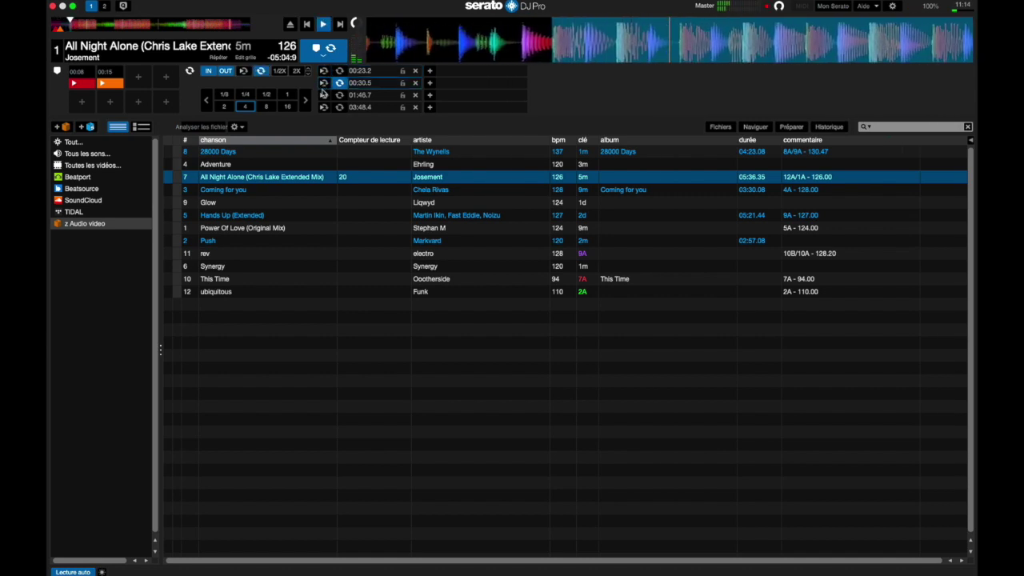
left_click(323, 96)
left_click(324, 107)
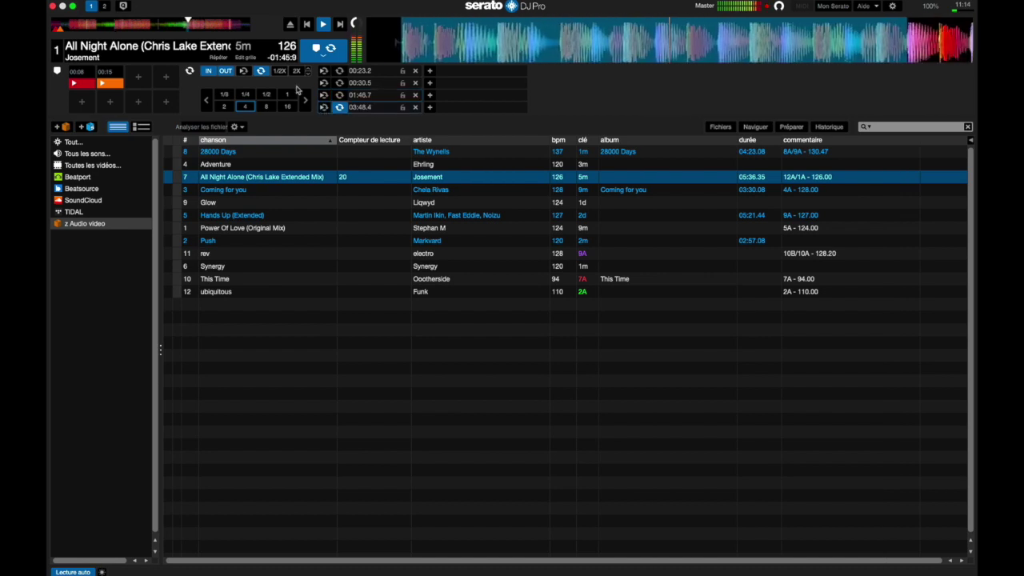
left_click(120, 24)
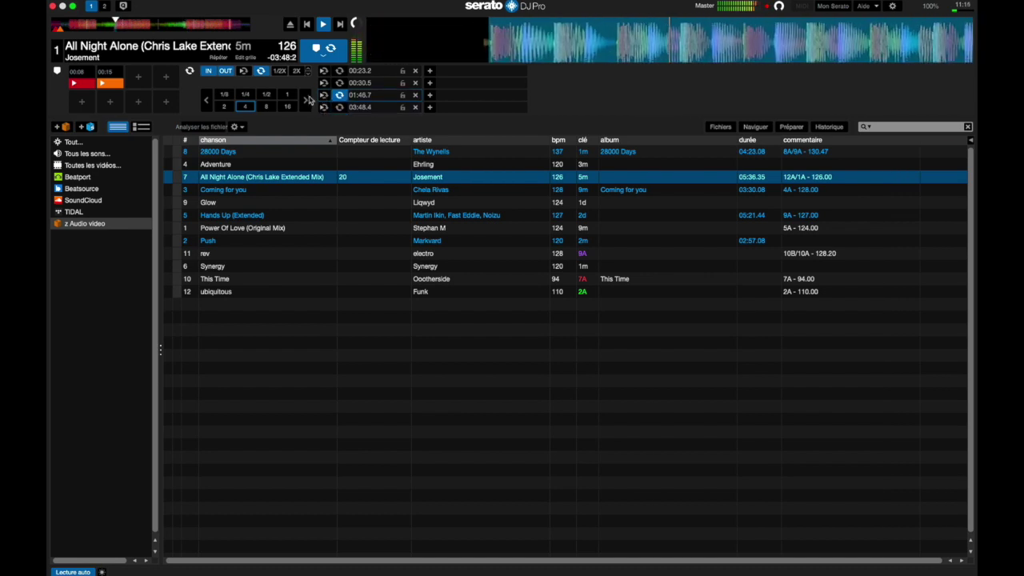
left_click(323, 82)
left_click(323, 70)
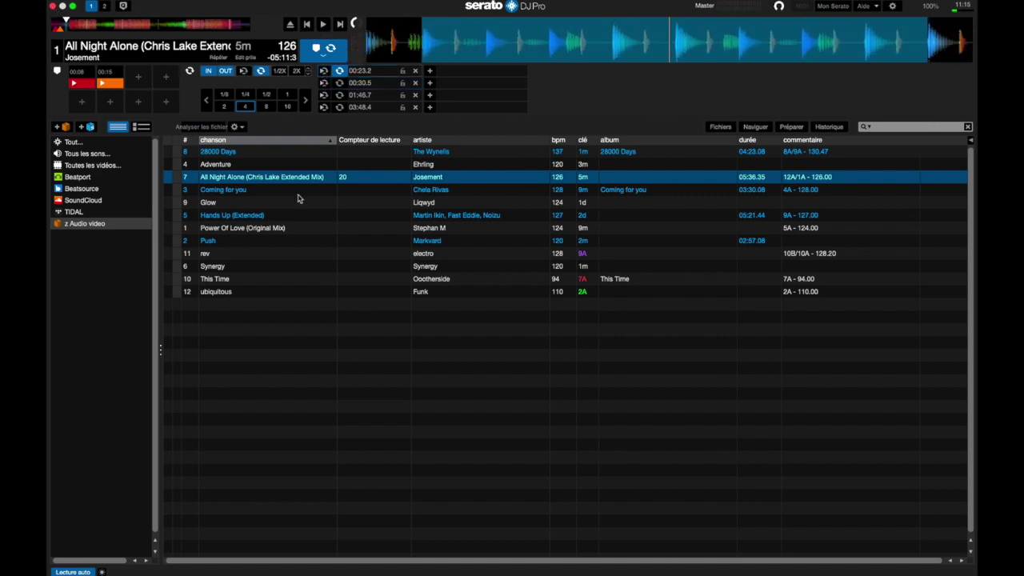
- Return to Rekord Buddy 2 and close its main window
key("ctrl+Left")
key("ctrl+Right")
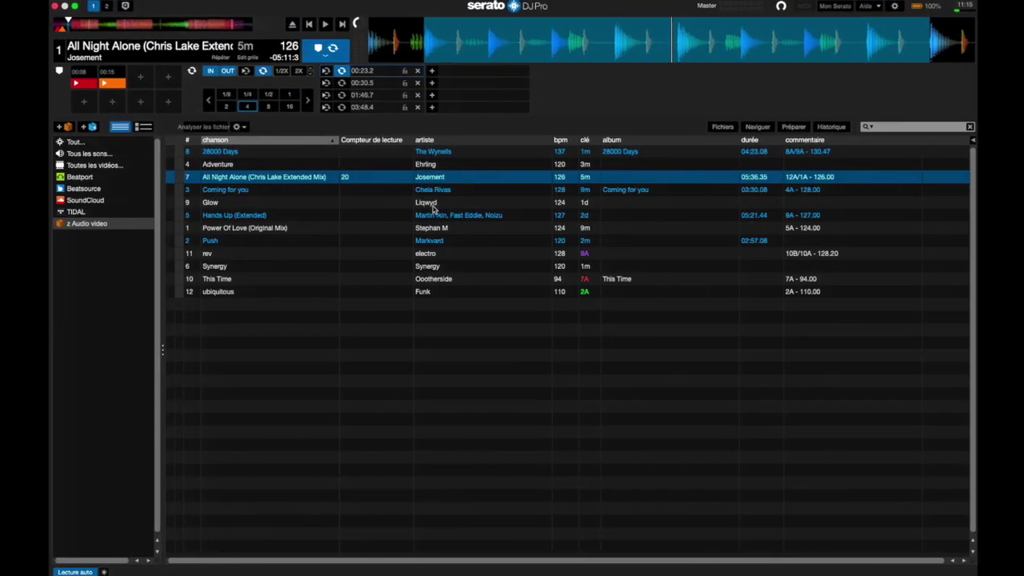
key("ctrl+Right")
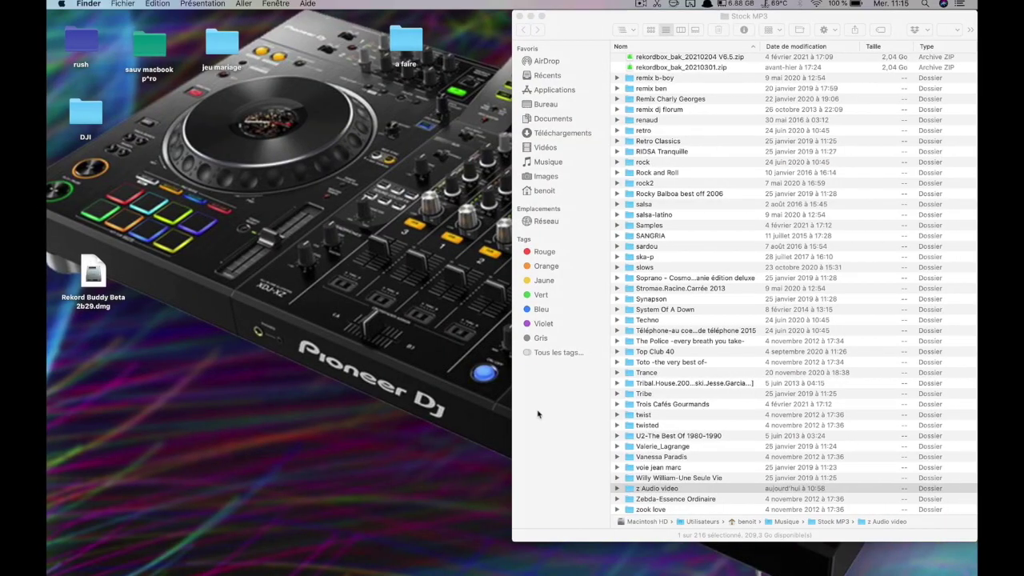
mouse_move(608, 560)
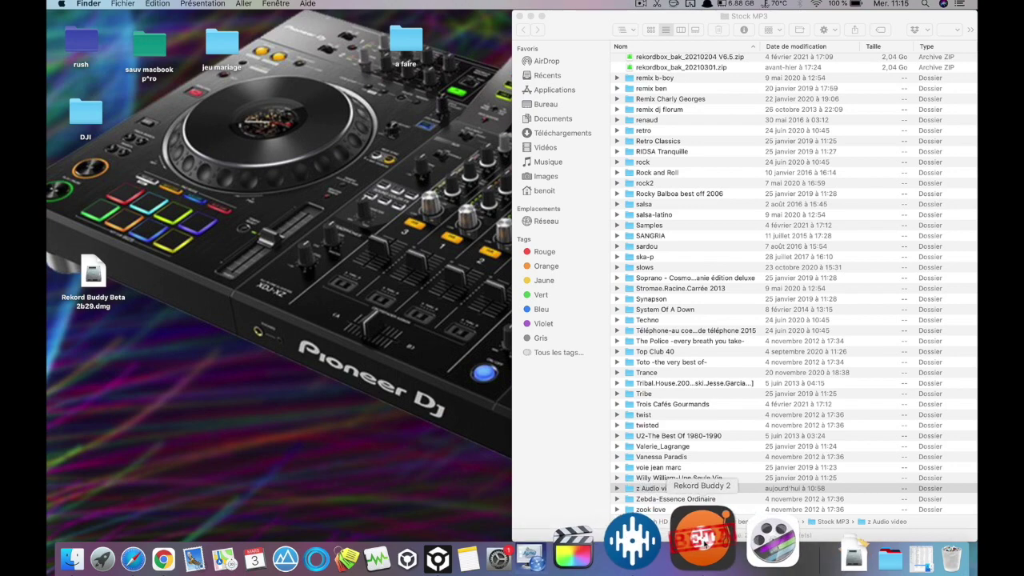
left_click(736, 543)
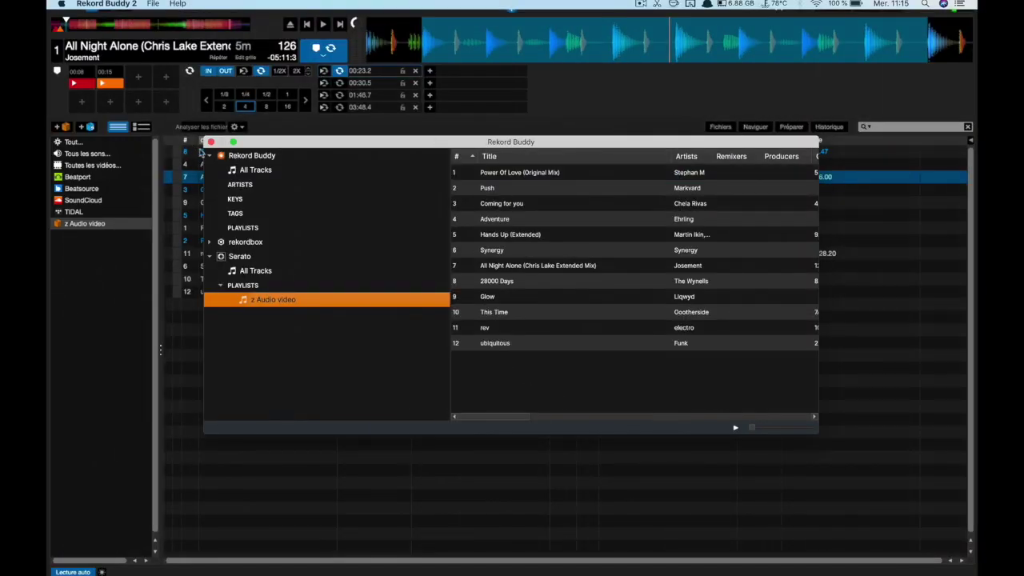
left_click(210, 142)
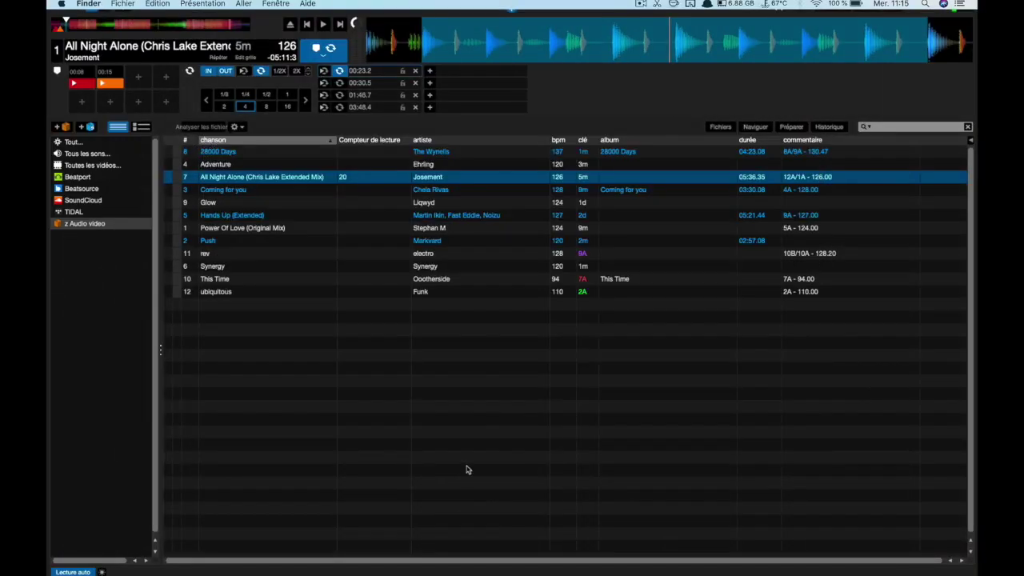
- Try to relaunch Rekord Buddy 2 while Serato DJ Pro is still running
key("ctrl+Left")
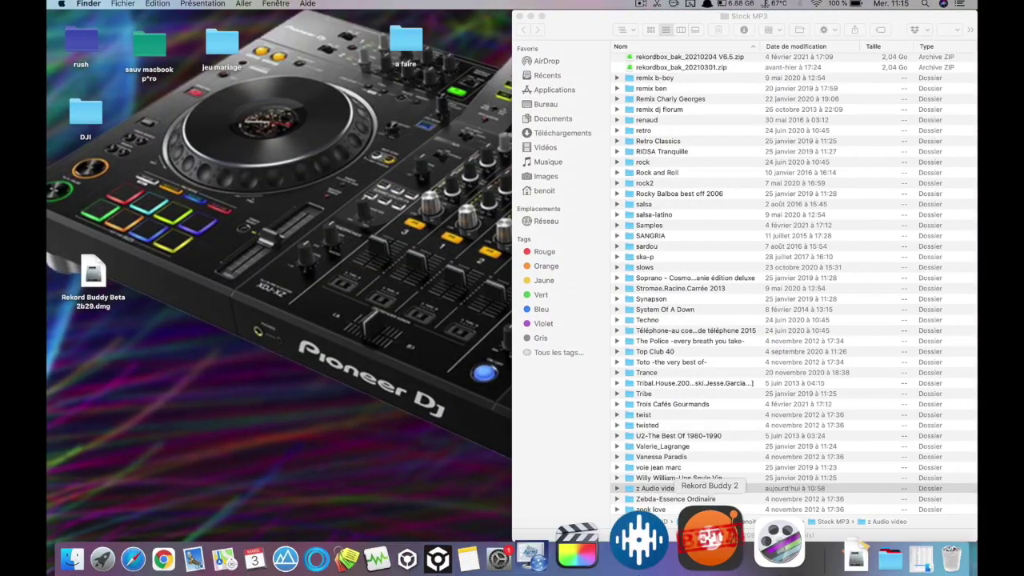
left_click(709, 540)
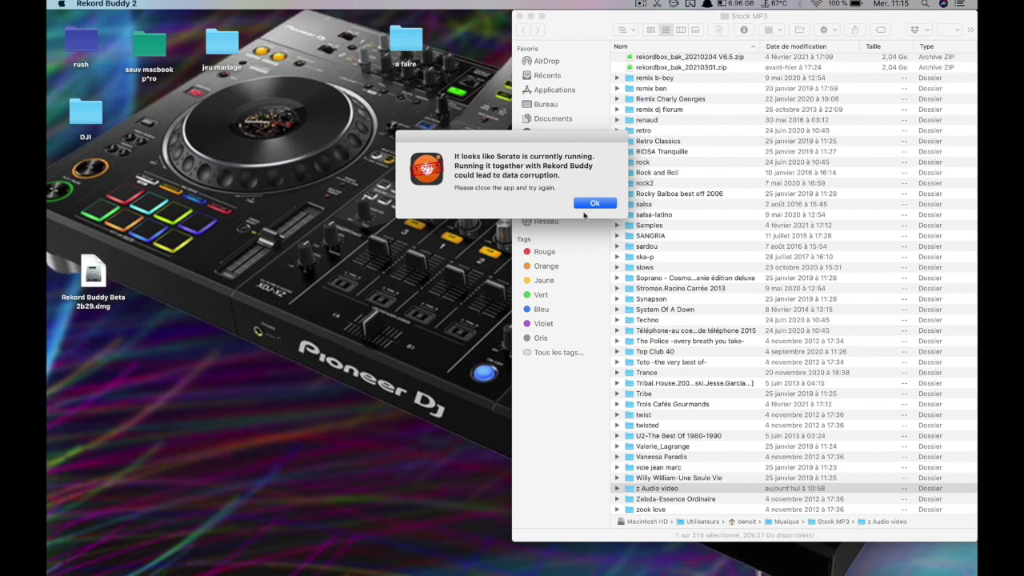
left_click(596, 203)
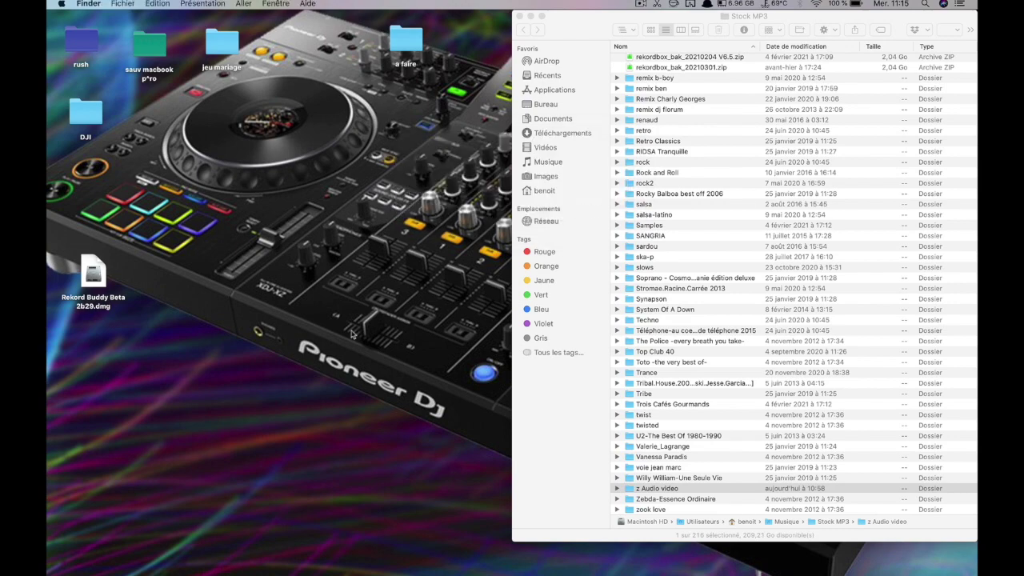
- Quit Serato DJ Pro, reopen Rekord Buddy 2 and accept the beta software notice, acknowledging that backups exist
key("super+Tab")
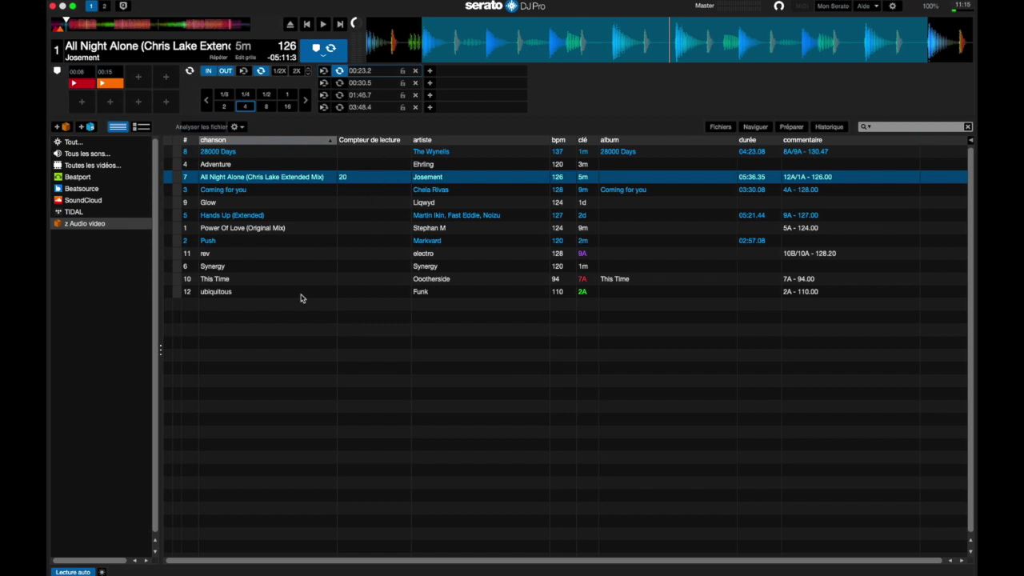
left_click(53, 6)
left_click(460, 286)
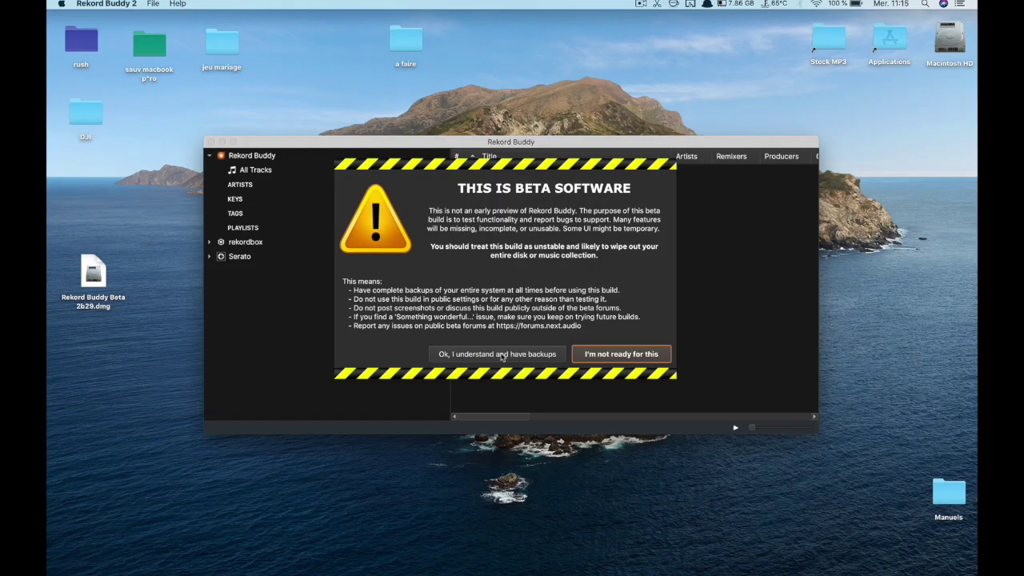
left_click(501, 357)
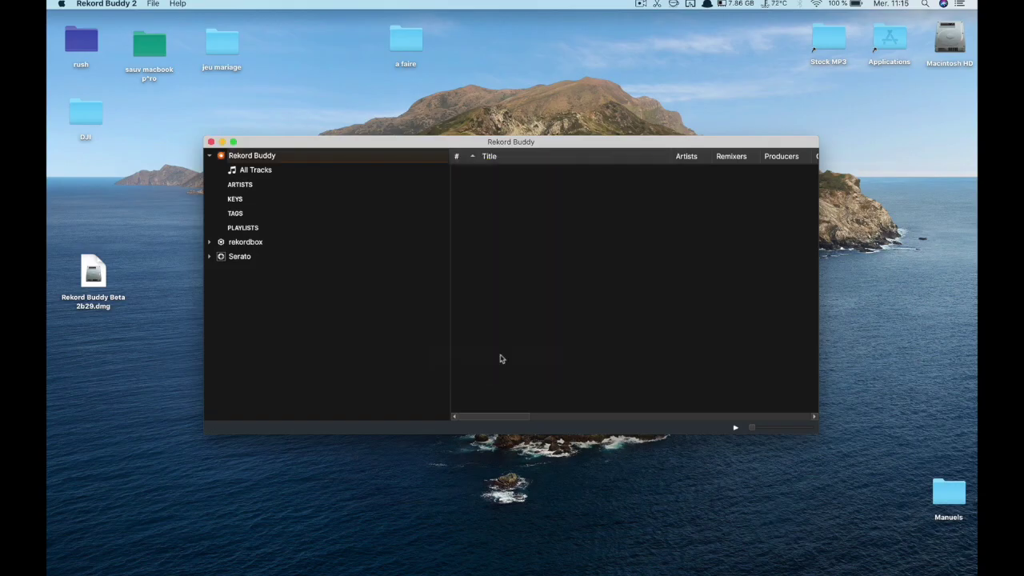
- Expand the Serato and rekordbox collections and show the tracks of Serato's "z Audio video" playlist
left_click(209, 257)
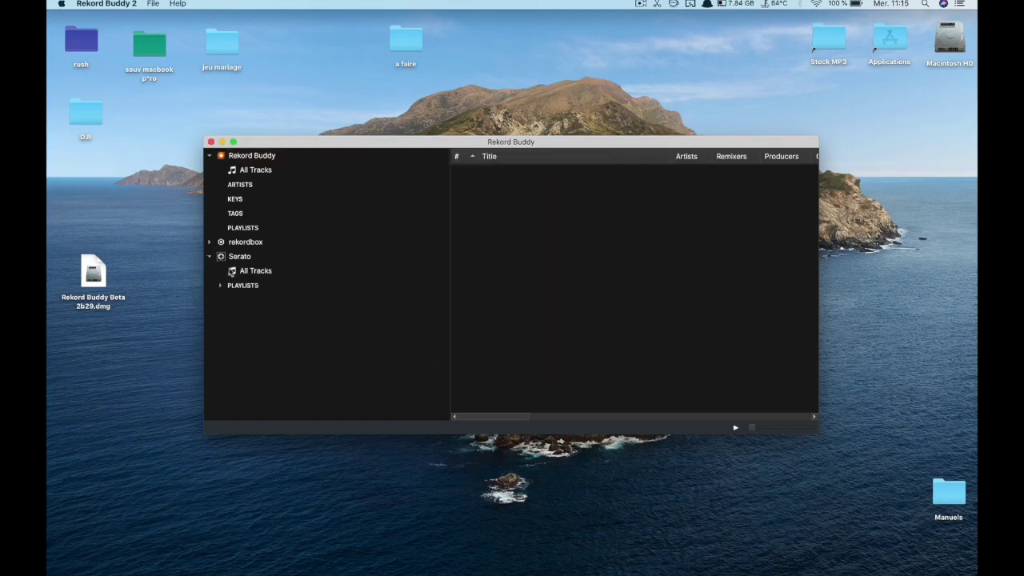
left_click(219, 286)
left_click(264, 300)
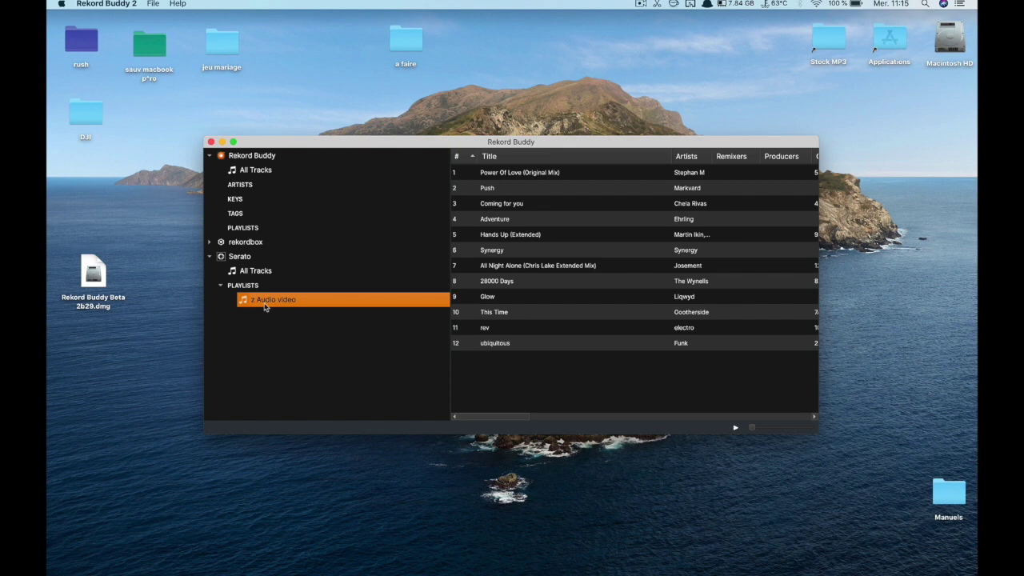
left_click(210, 242)
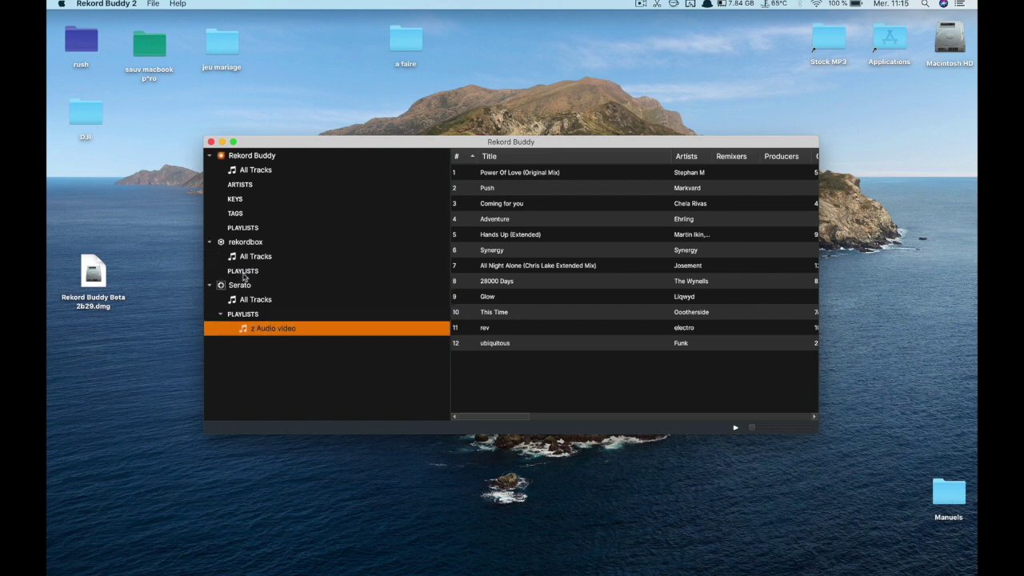
left_click(242, 272)
left_click(255, 330)
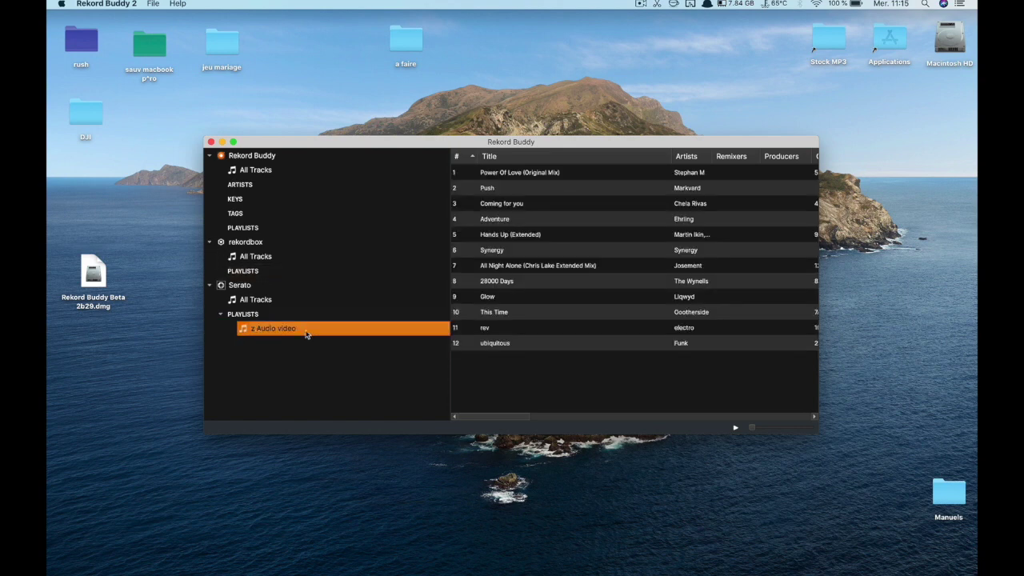
- Inspect the cue and loop marker info of "All Night Alone (Chris Lake Extended Mix)" and close its track details
left_click(520, 267)
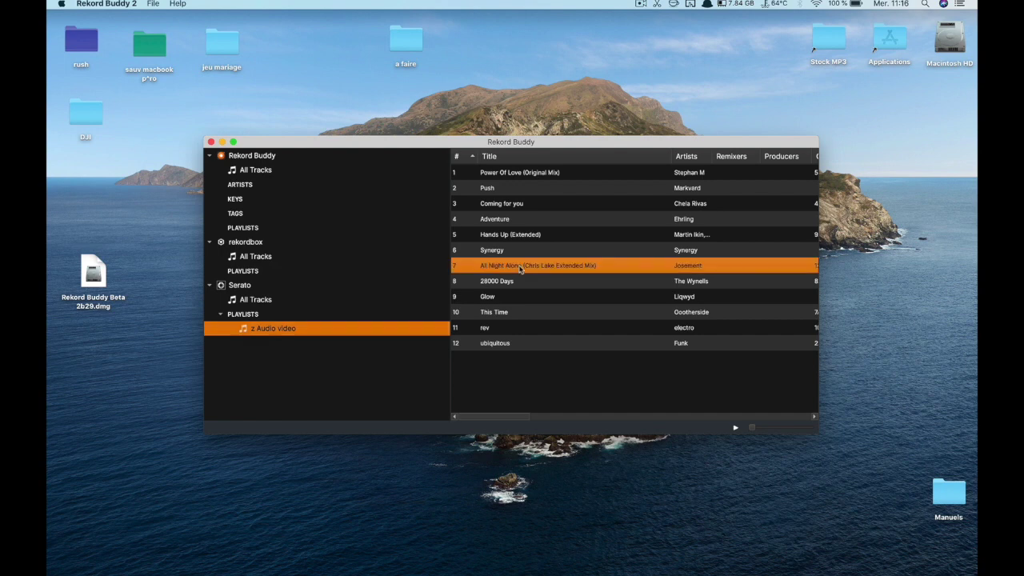
double_click(520, 267)
left_click(403, 347)
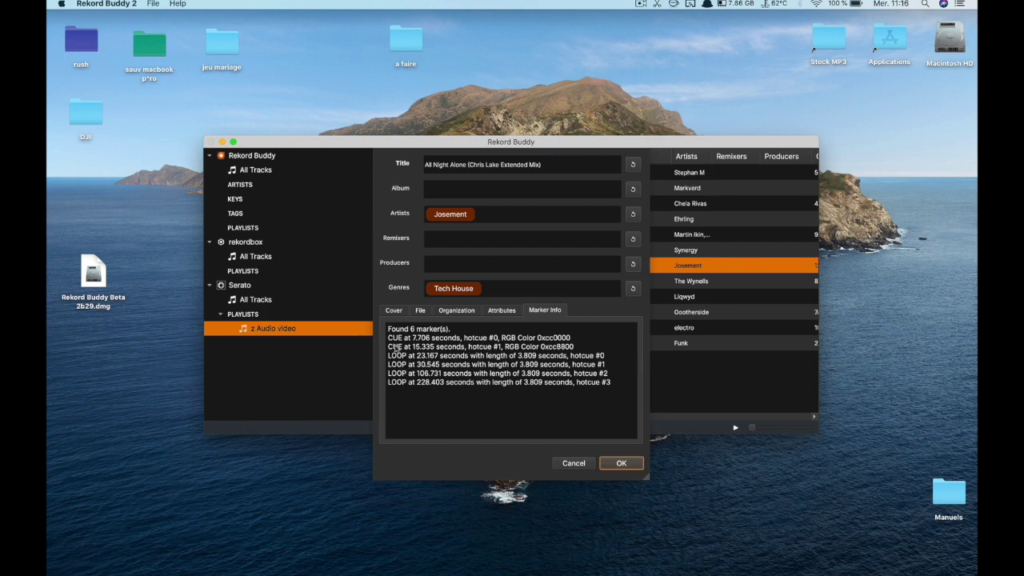
left_click(613, 469)
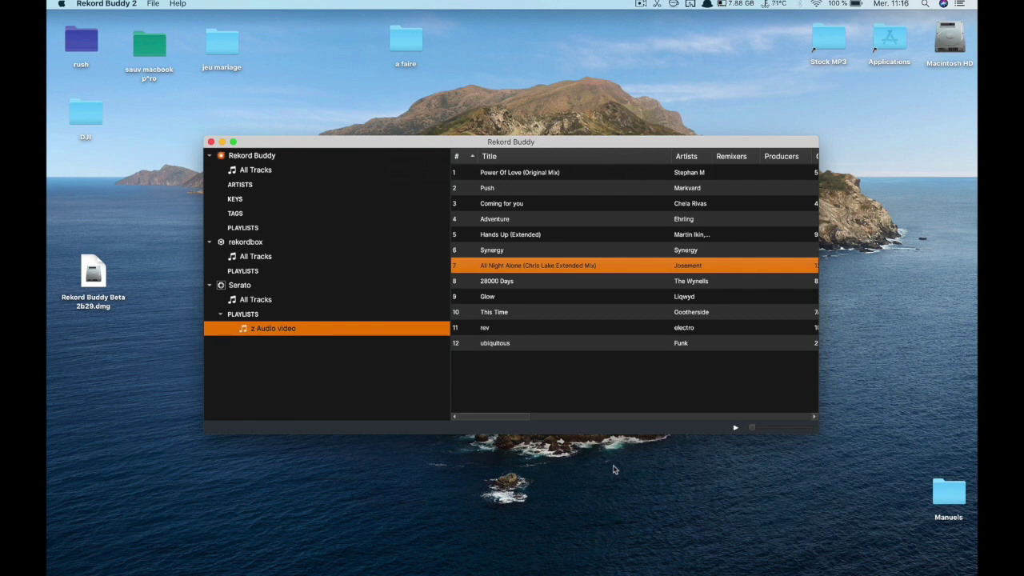
- Show Serato's "z Audio video" playlist again and recheck the markers of "All Night Alone (Chris Lake Extended Mix)"
left_click(270, 315)
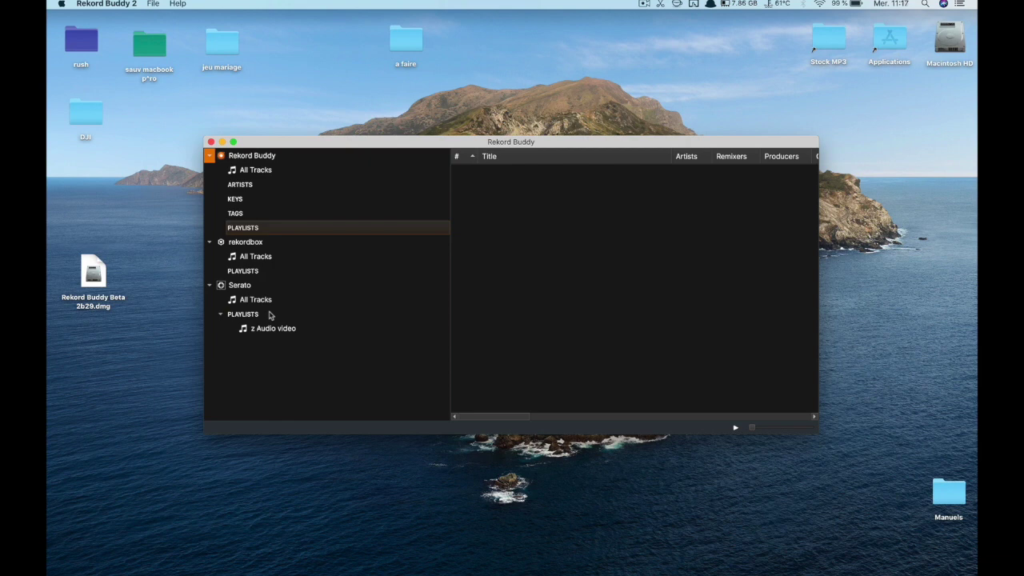
left_click(270, 336)
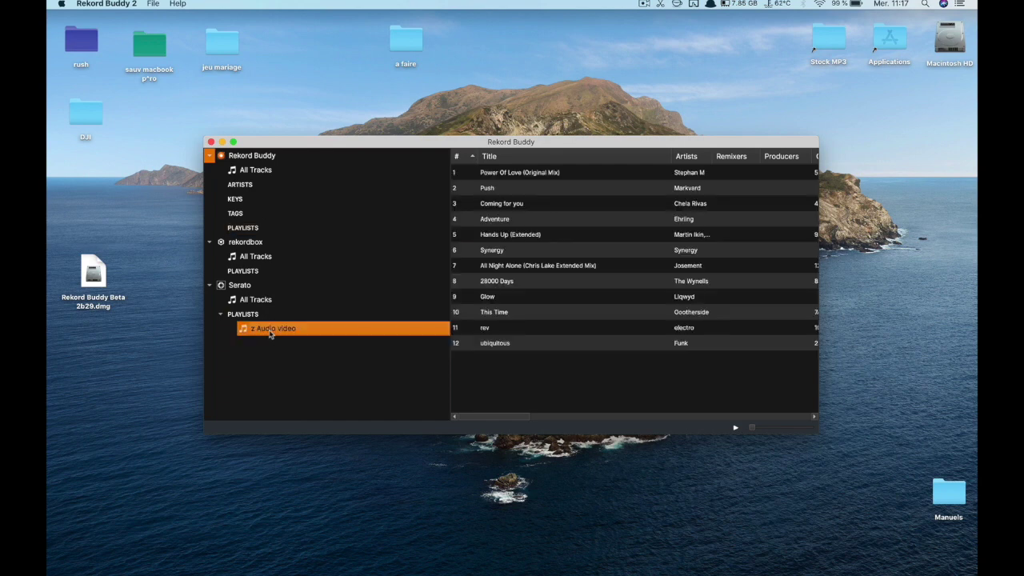
double_click(501, 271)
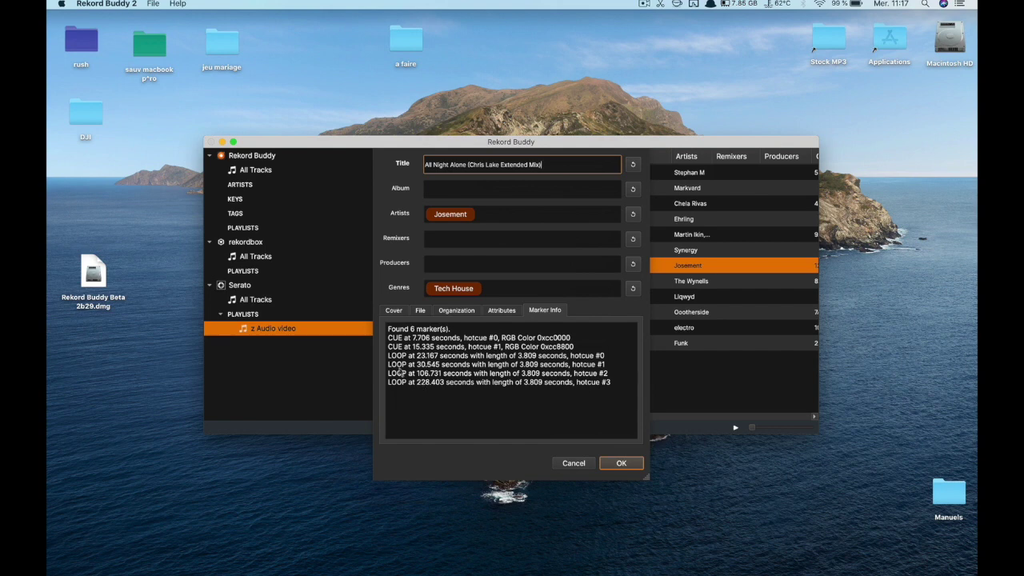
left_click(605, 464)
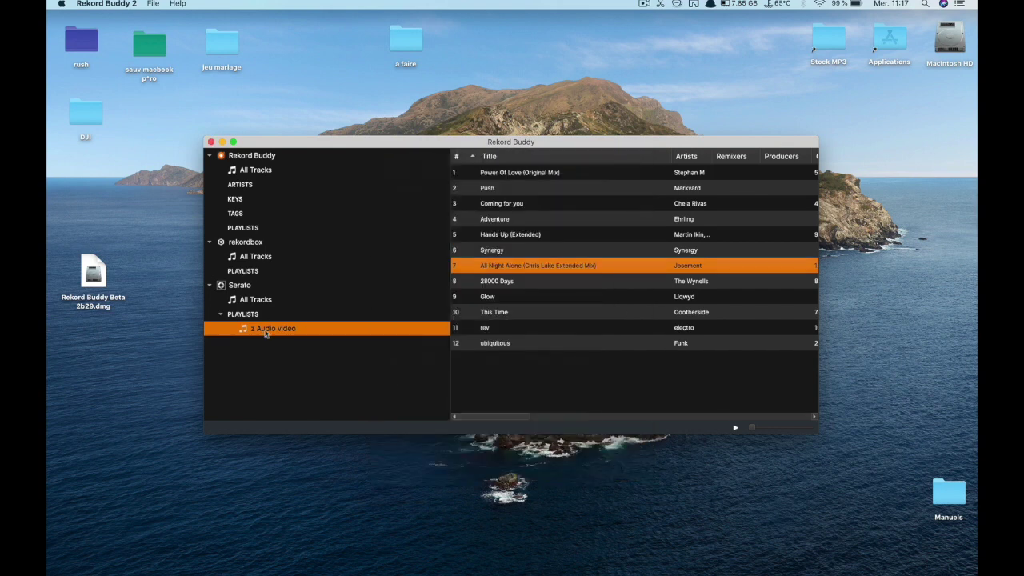
- Copy the Serato playlist "z Audio video" into the rekordbox playlists and save the changes
left_click_drag(266, 334, 256, 276)
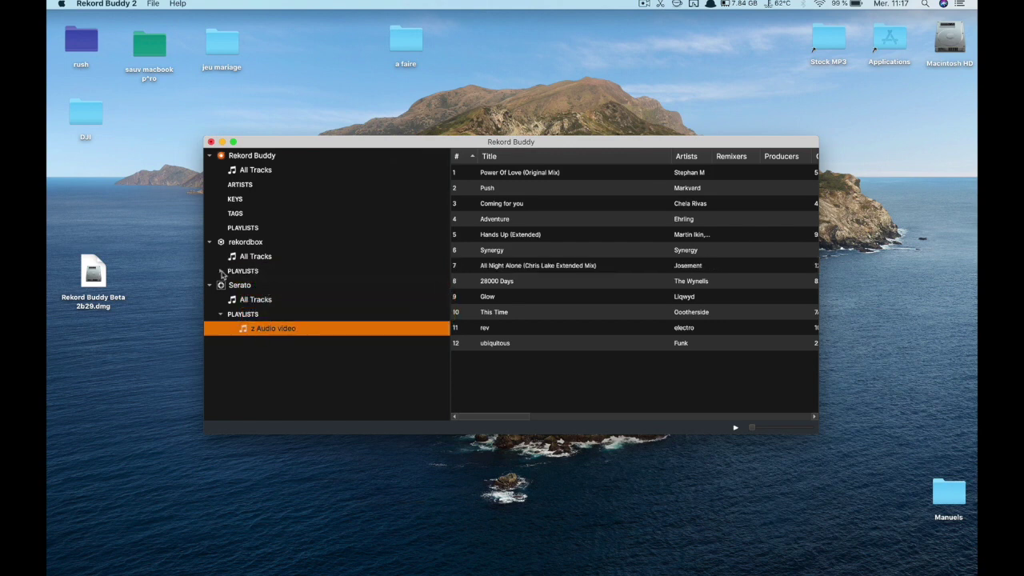
left_click(221, 272)
left_click(266, 290)
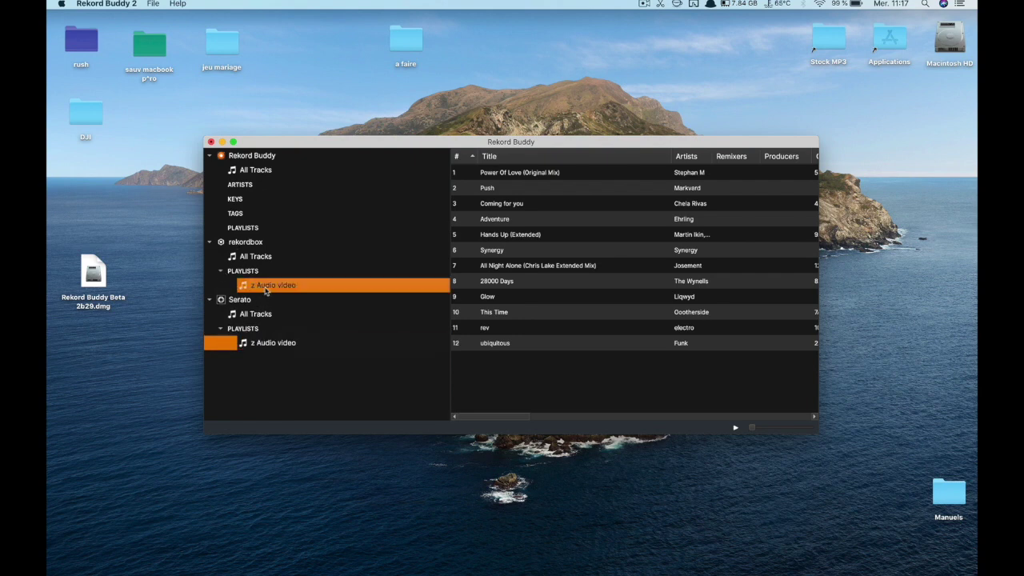
left_click(155, 5)
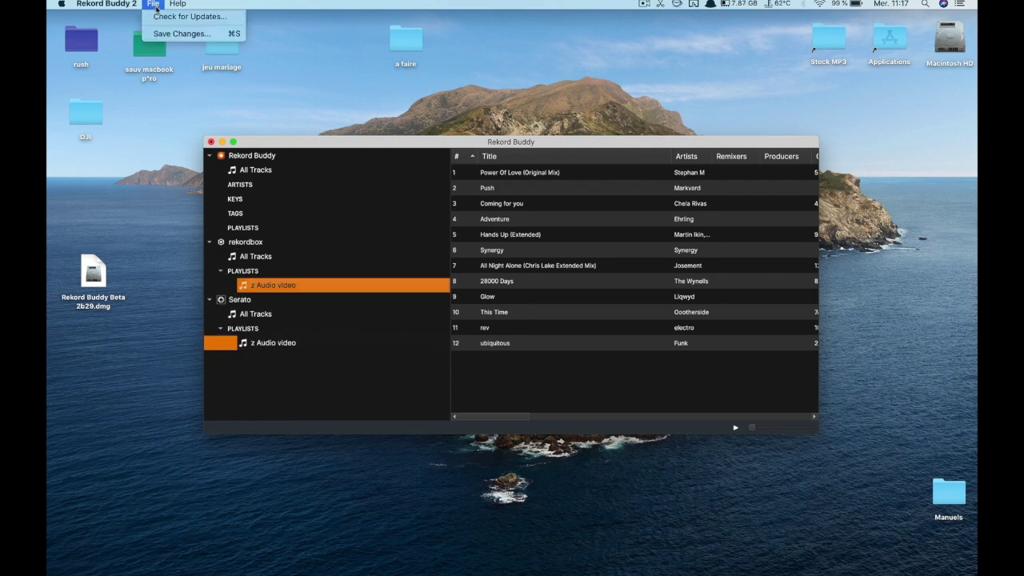
left_click(160, 35)
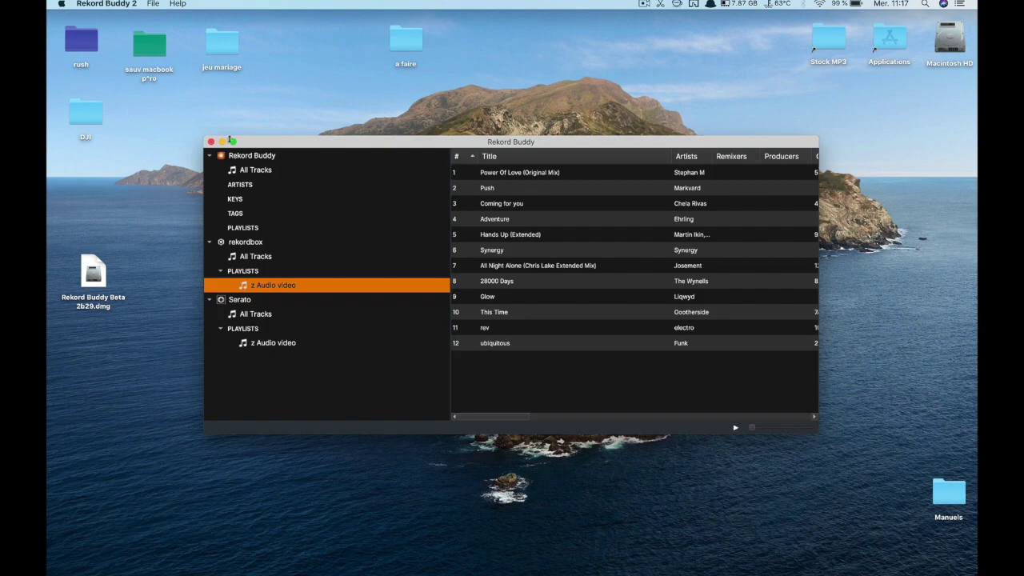
- Switch to rekordbox and refresh the rekordbox xml library while showing all its tracks
key("ctrl+Left")
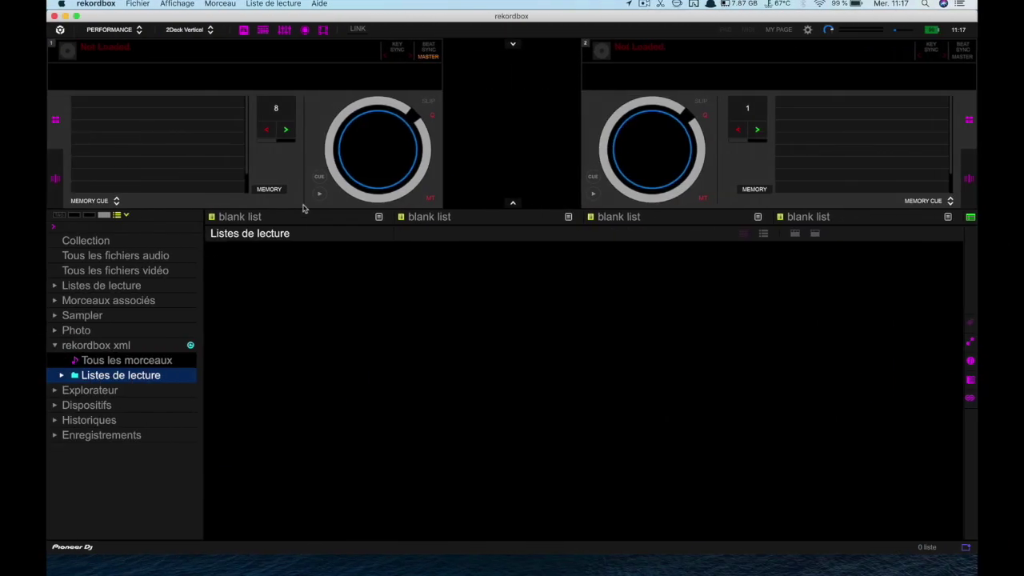
left_click(112, 348)
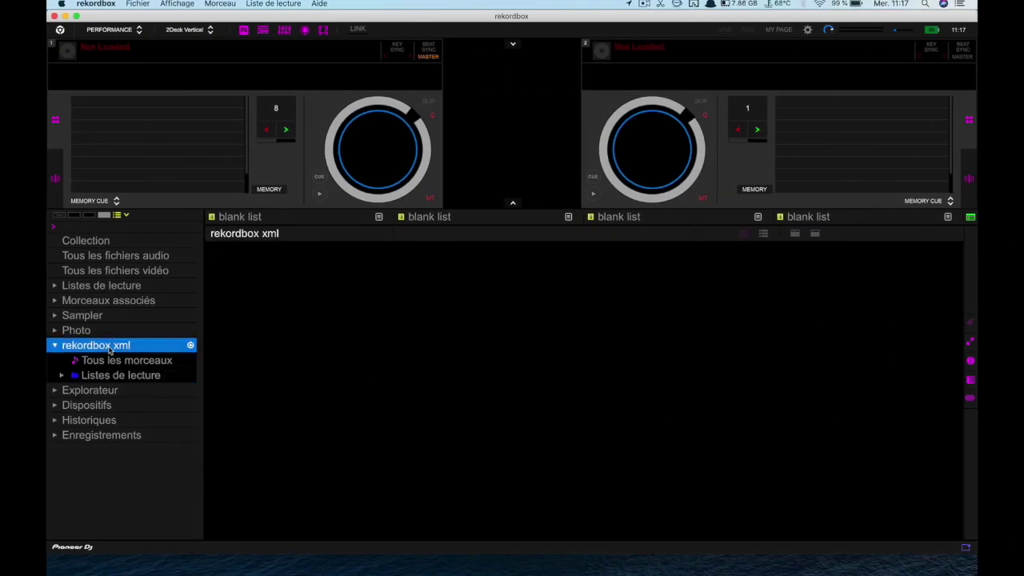
left_click(162, 362)
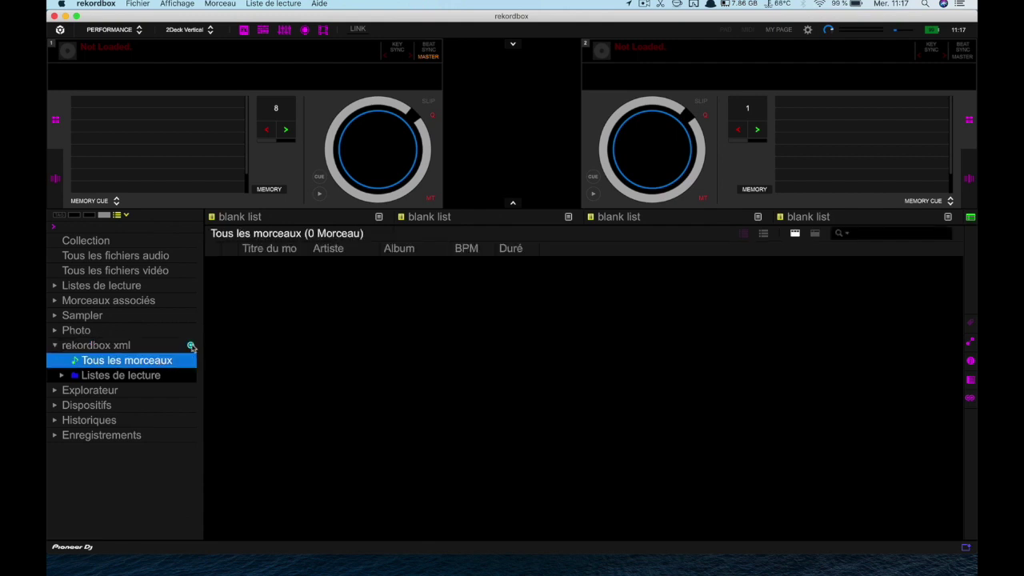
left_click(191, 345)
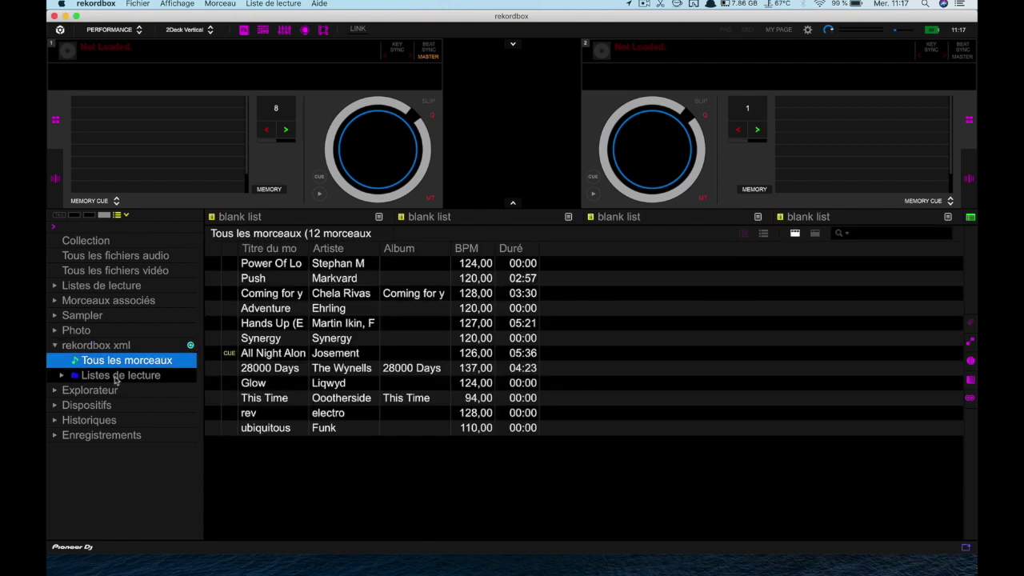
- Expand the rekordbox xml playlists and compare the full track list with the "z Audio video" playlist
left_click(117, 378)
left_click(62, 376)
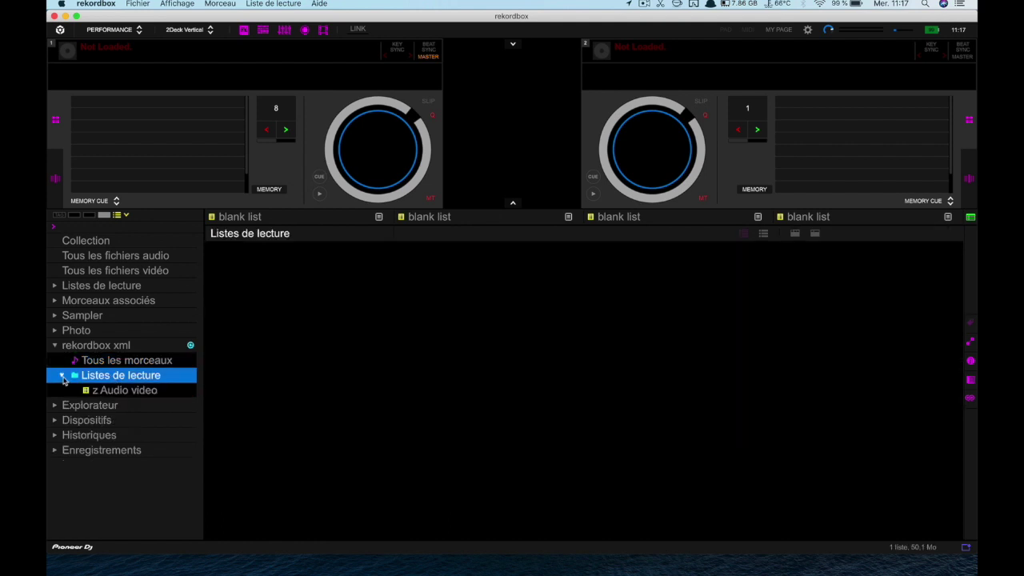
left_click(125, 391)
left_click(146, 364)
left_click(136, 391)
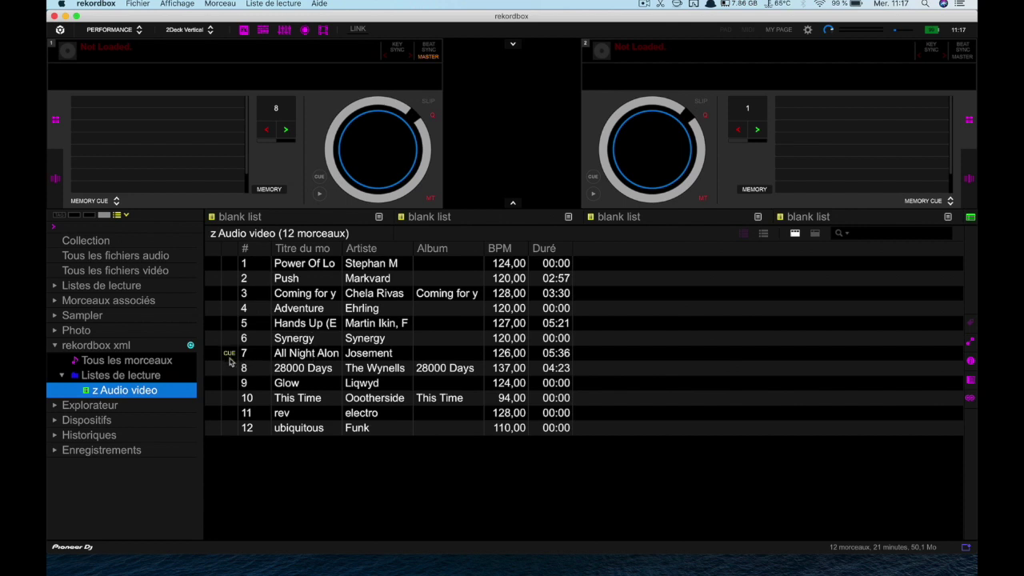
- Load "All Night Alone (Chris Lake Extended Mix)" onto deck 1 and recall its memory loops, finishing on 03:48.403
left_click_drag(312, 355, 381, 164)
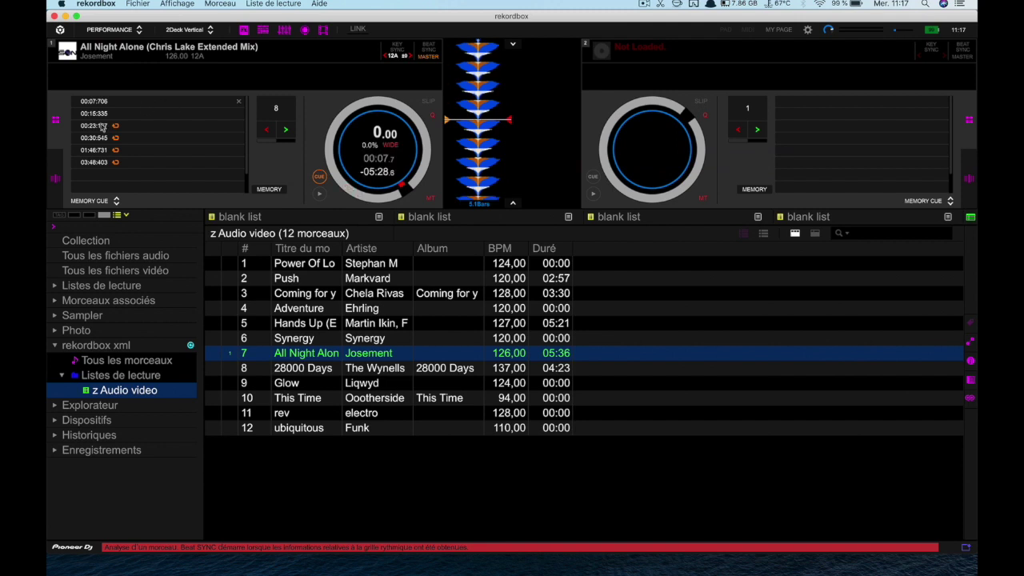
left_click(105, 125)
left_click(95, 162)
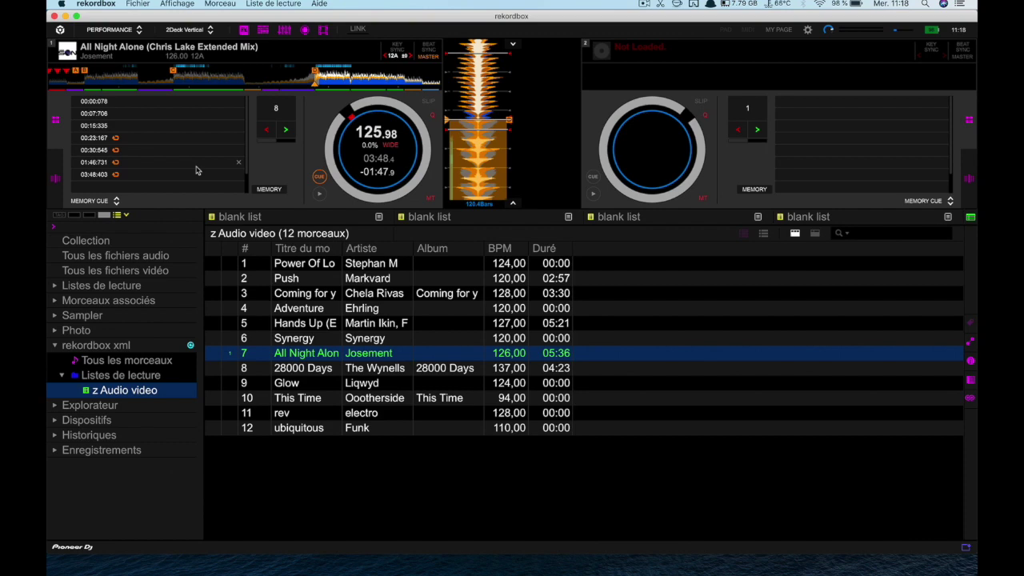
- Review the track analysis settings in the rekordbox preferences and close them
left_click(807, 30)
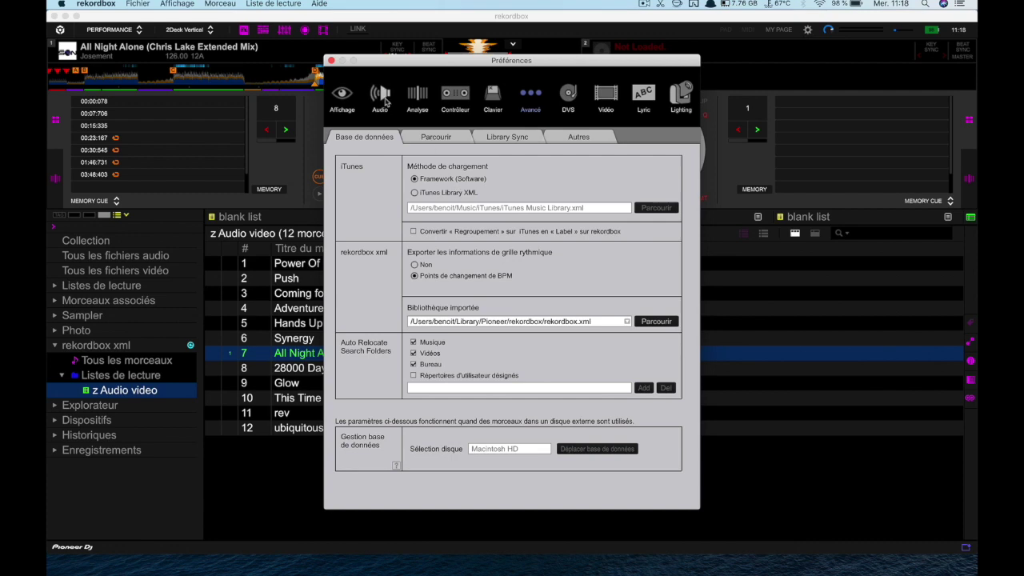
left_click(385, 99)
left_click(417, 98)
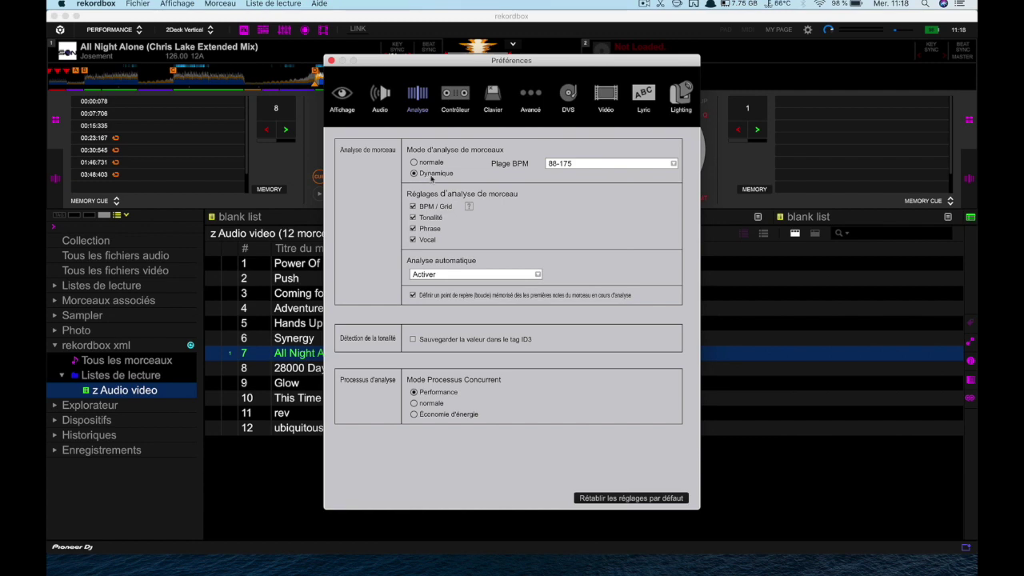
left_click(332, 61)
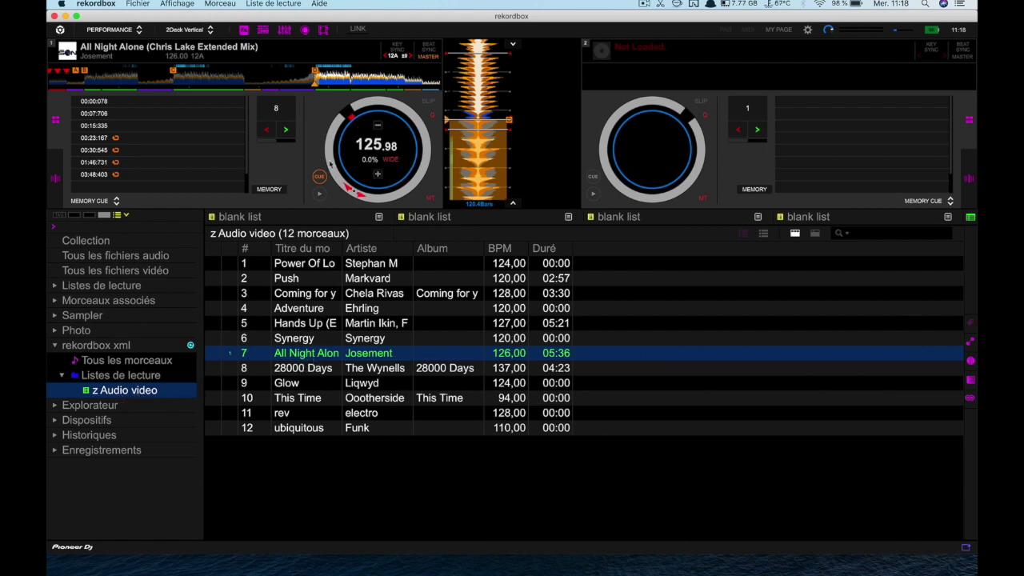
- Recall the 00:30.545 and 01:46.731 loops on deck 1, finishing on the 00:07.706 memory cue
left_click(116, 150)
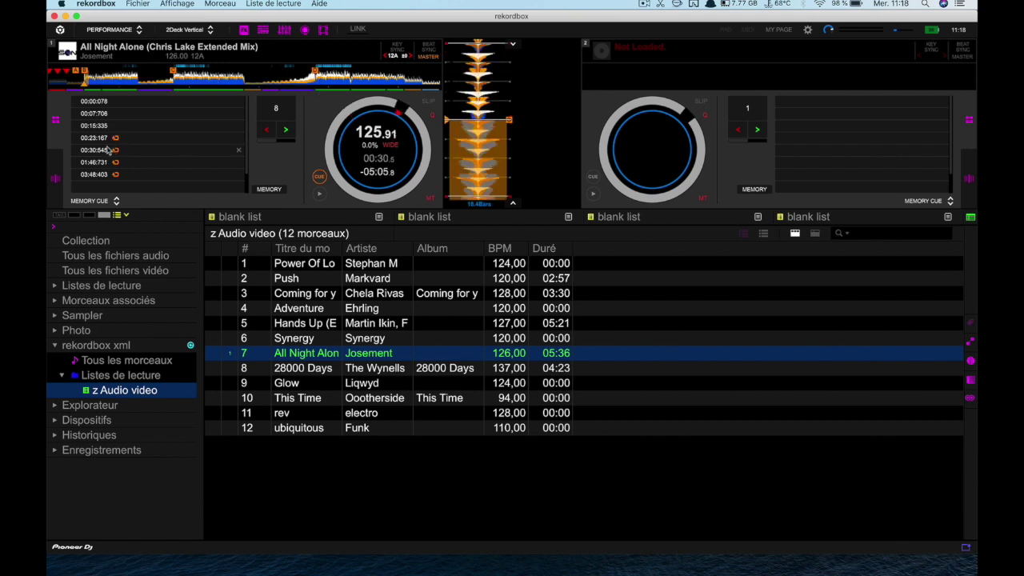
left_click(107, 162)
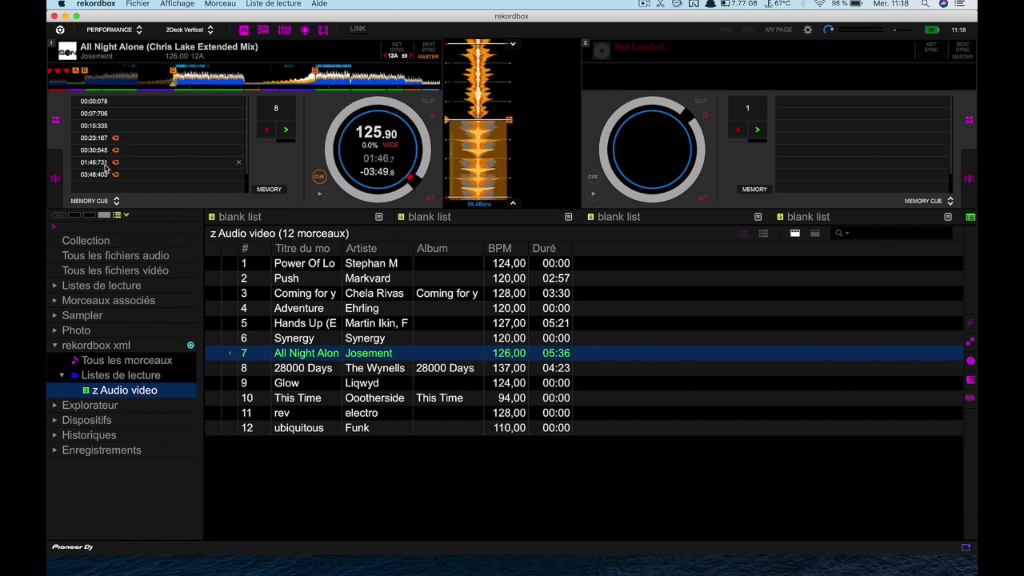
left_click(102, 114)
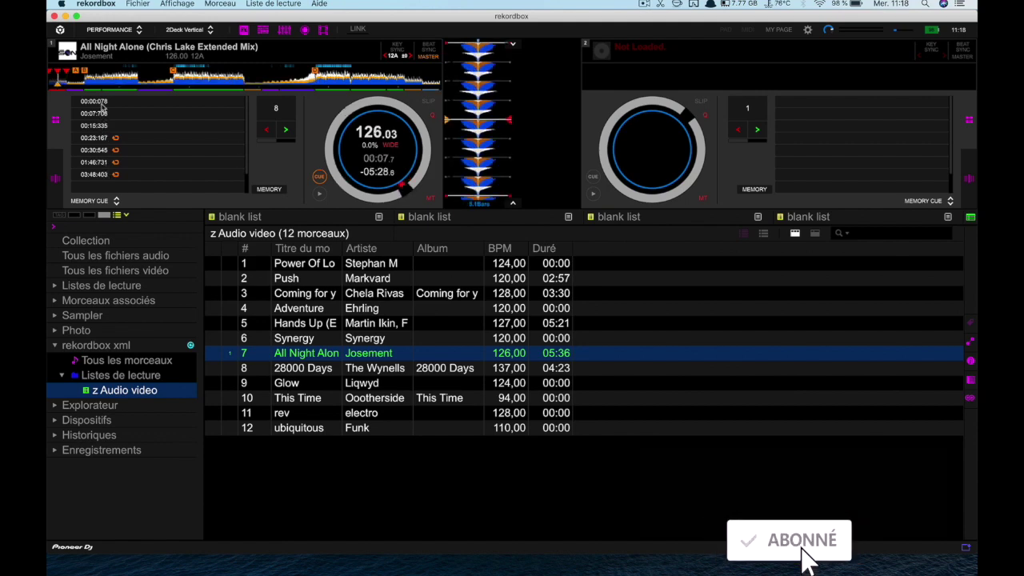
- Recall the 00:00.078 memory cue on deck 1 and switch to Rekord Buddy 2
left_click(96, 102)
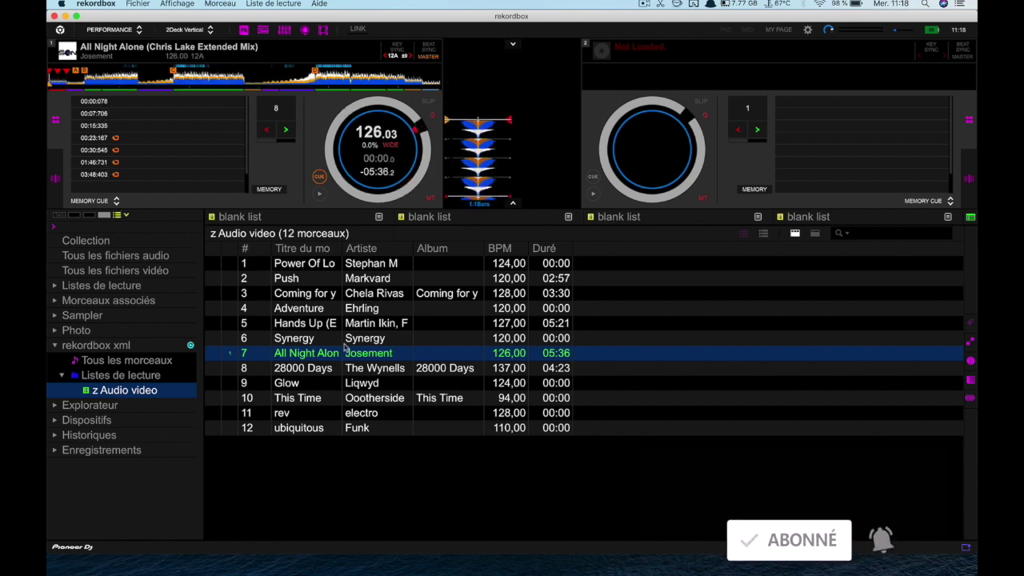
key("ctrl+Right")
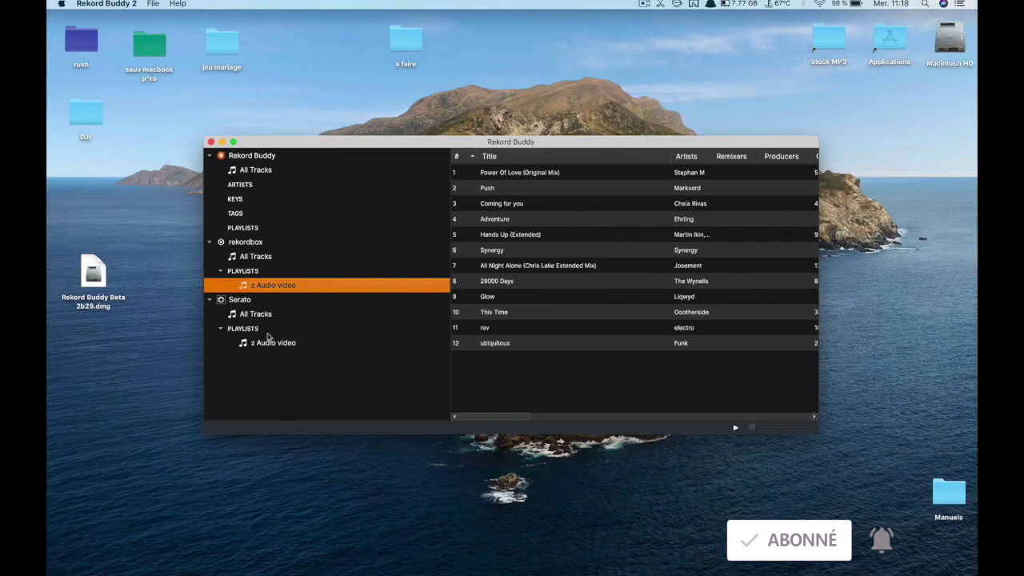
- In Serato DJ Pro, load "All Night Alone (Chris Lake Extended Mix)" from "z Audio video" and delete its 01:46.7 and 03:48.4 saved loops
left_click(684, 569)
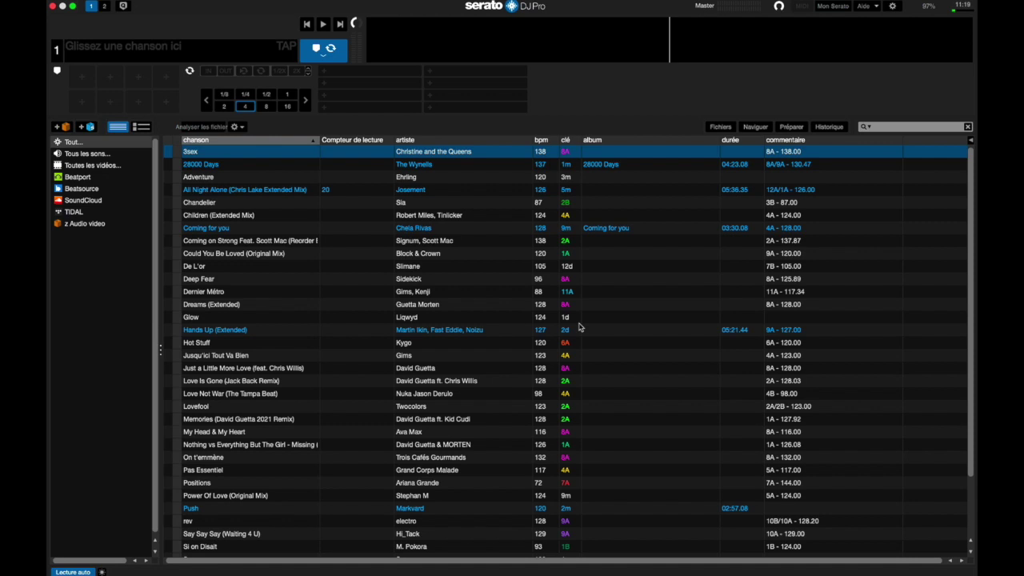
left_click(100, 224)
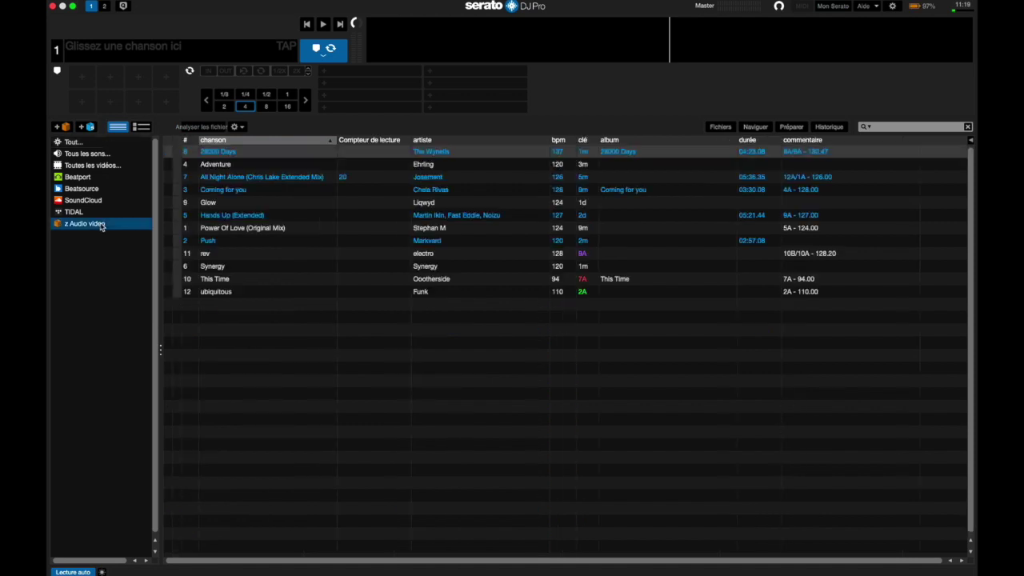
left_click_drag(276, 178, 415, 69)
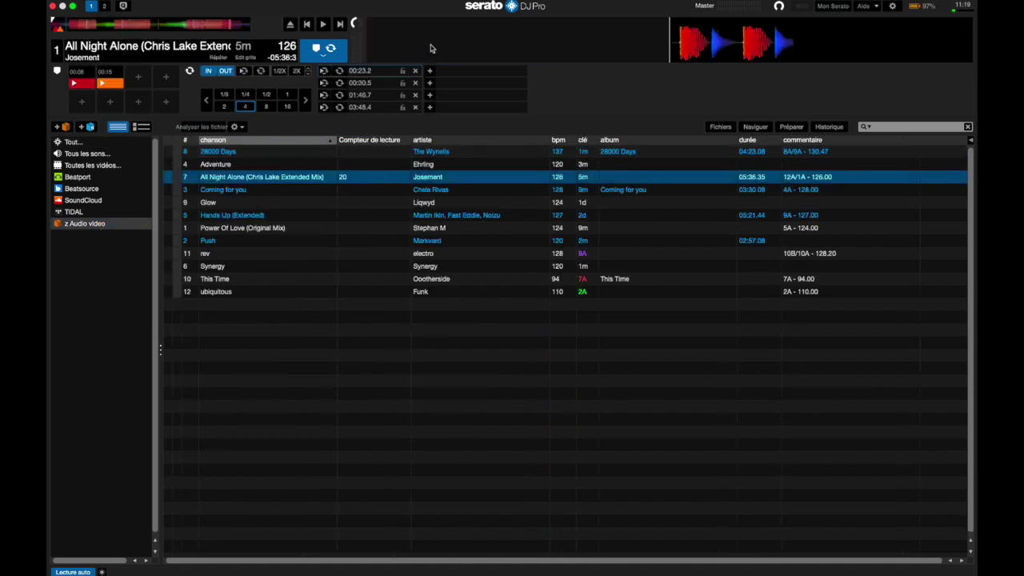
left_click(415, 96)
left_click(415, 107)
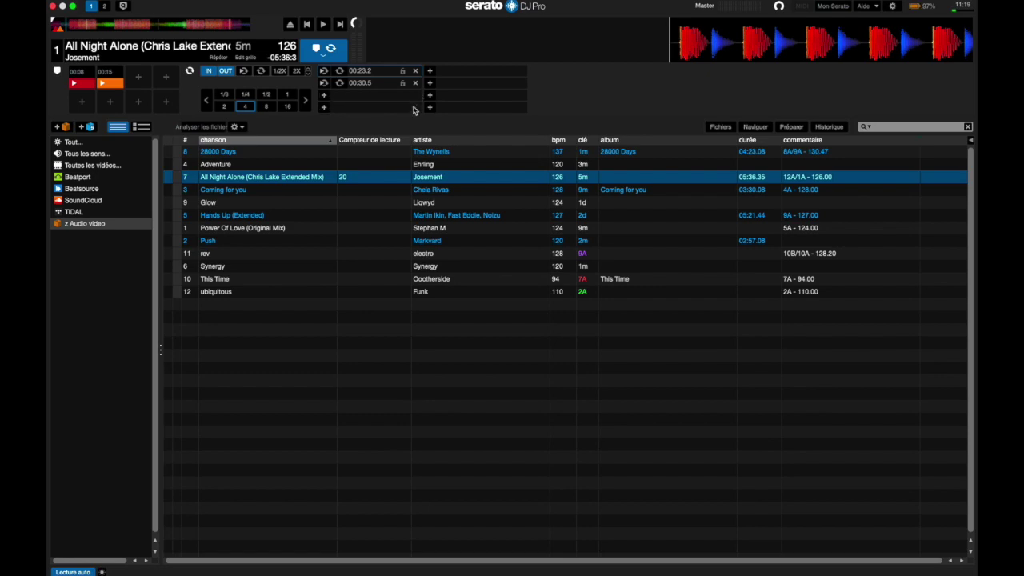
- Switch to Rekord Buddy 2 and inspect the marker info of "All Night Alone (Chris Lake Extended Mix)" in Serato's "z Audio video" playlist
key("super+Tab")
key("super+Tab")
key("super+Tab")
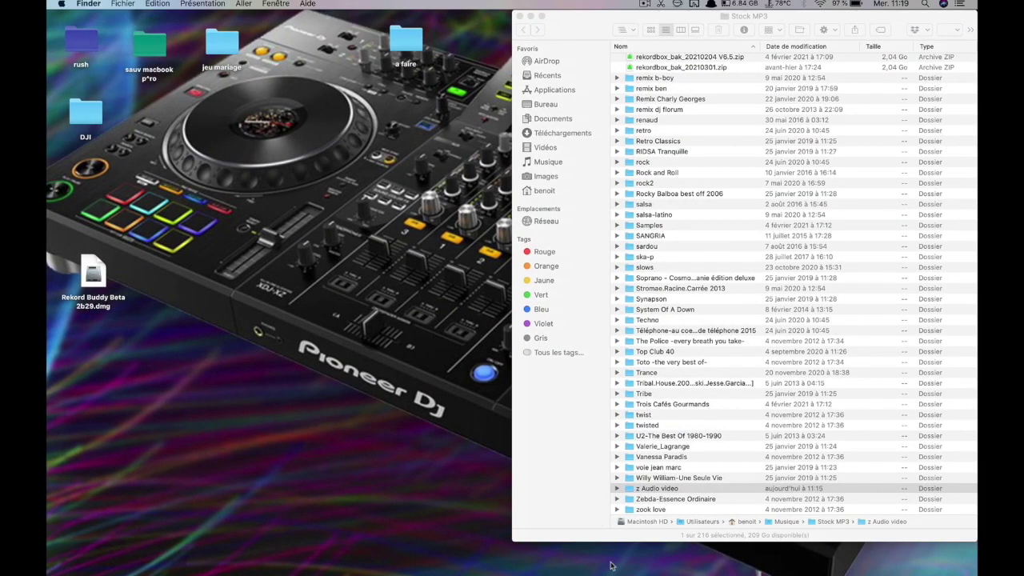
left_click(686, 551)
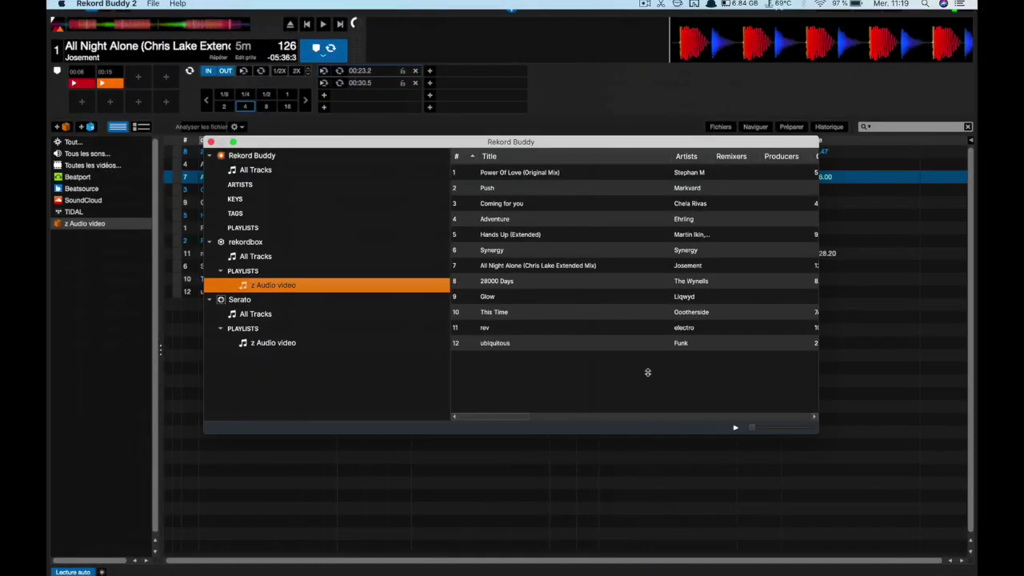
left_click(269, 343)
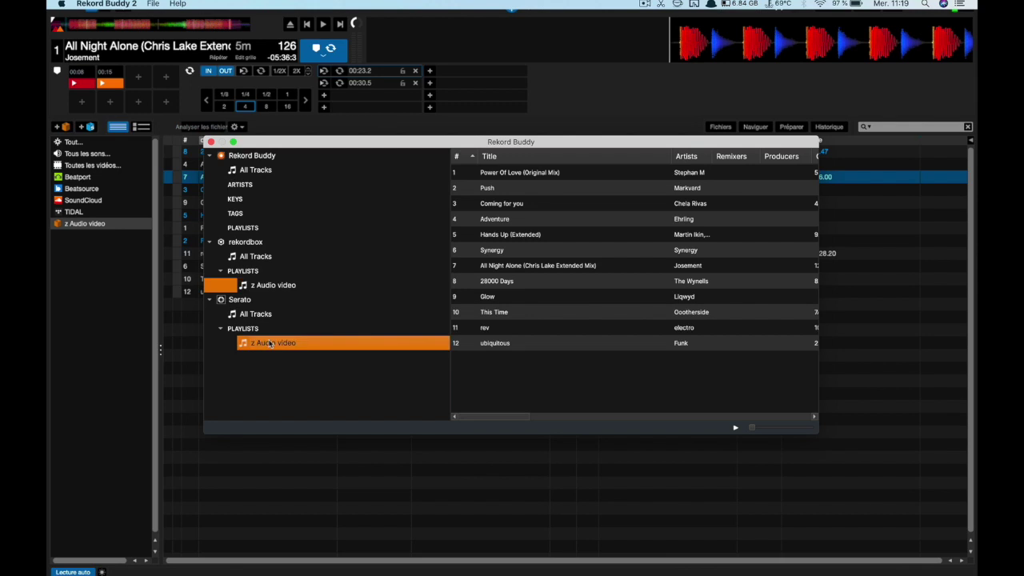
left_click(518, 266)
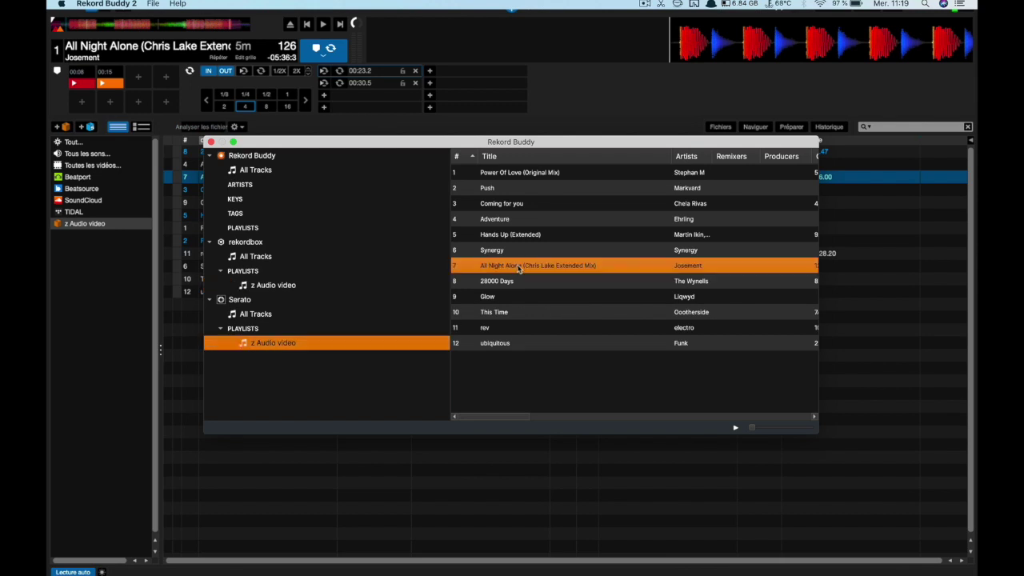
double_click(518, 267)
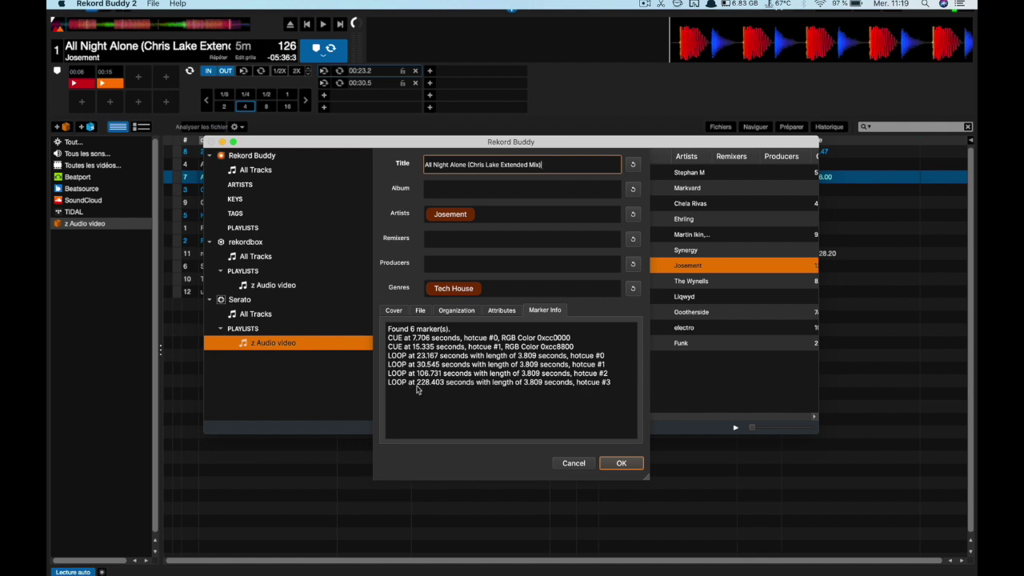
left_click(621, 463)
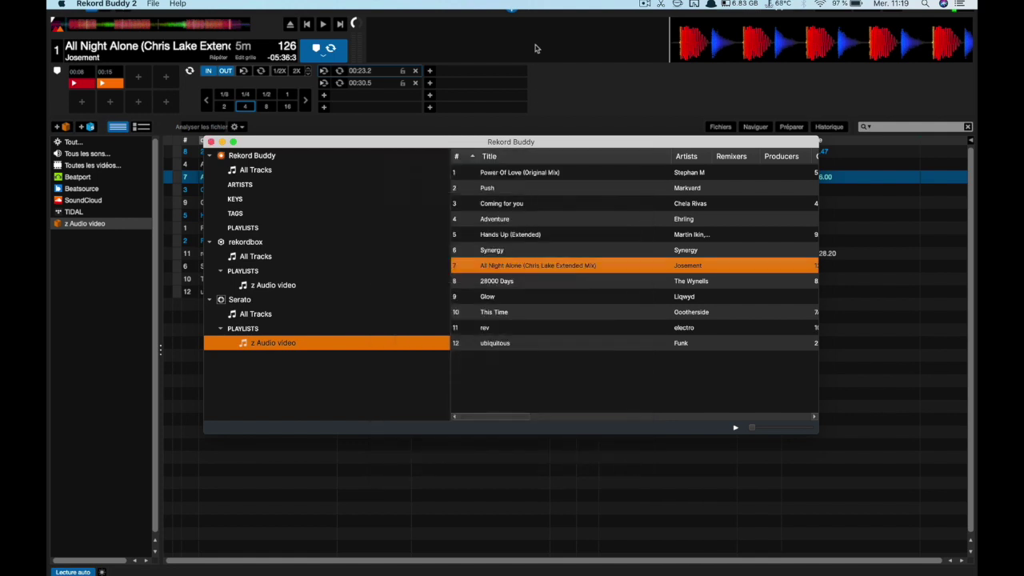
- Switch back to Serato DJ Pro and close it
key("super+Tab")
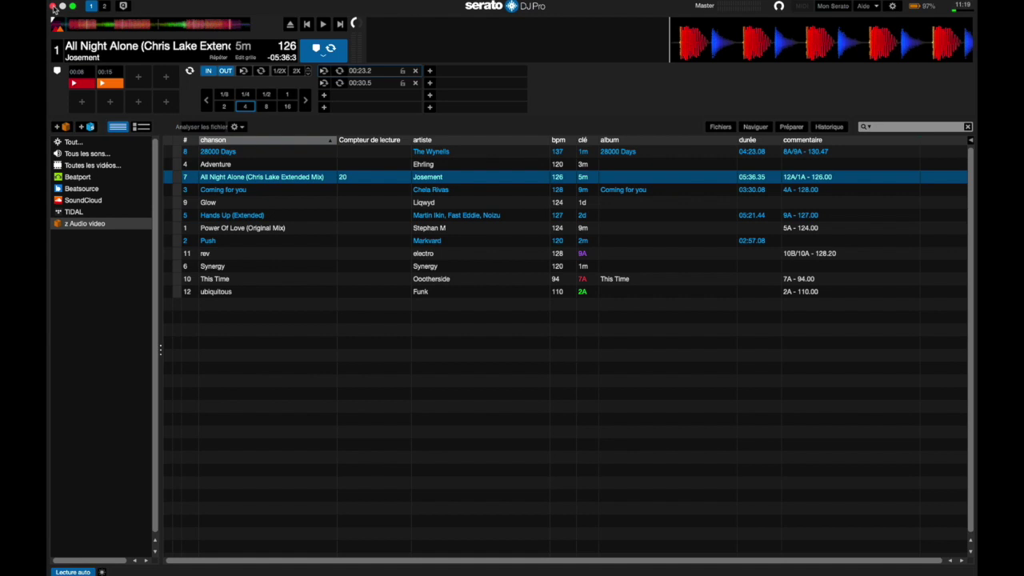
left_click(53, 6)
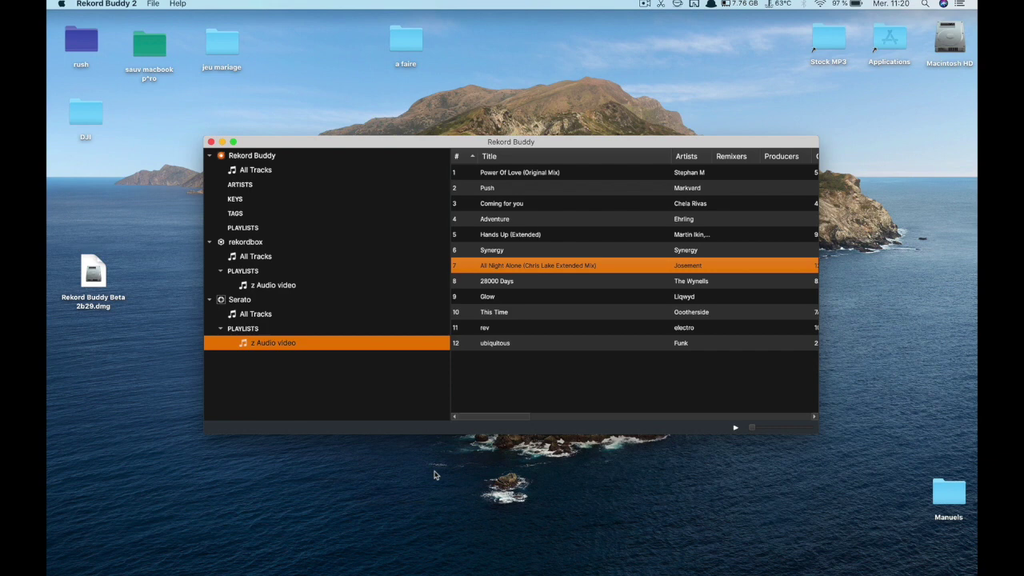
- Recheck the marker info of "All Night Alone (Chris Lake Extended Mix)" in the Serato playlist with Serato DJ Pro closed
left_click(265, 347)
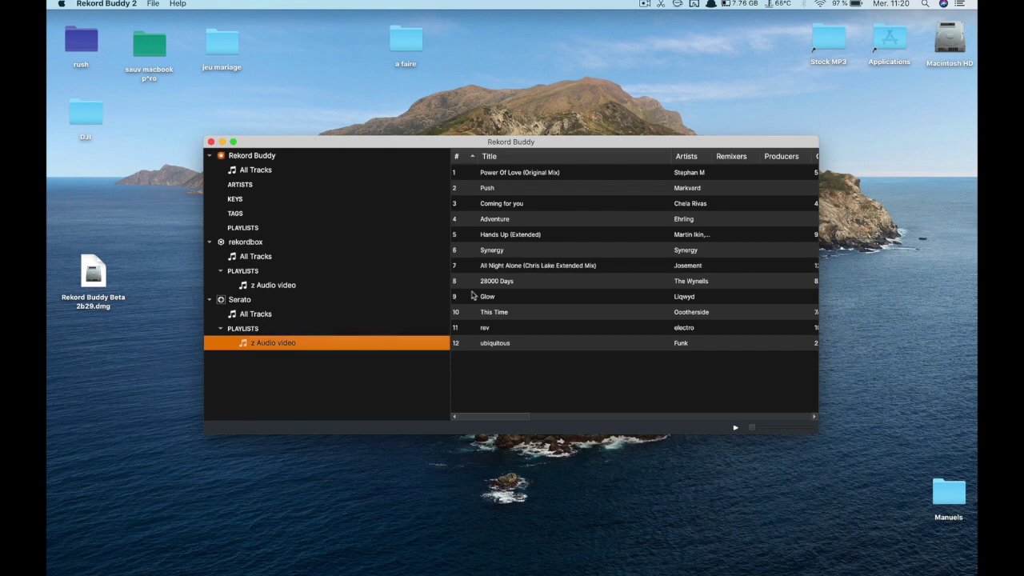
double_click(491, 267)
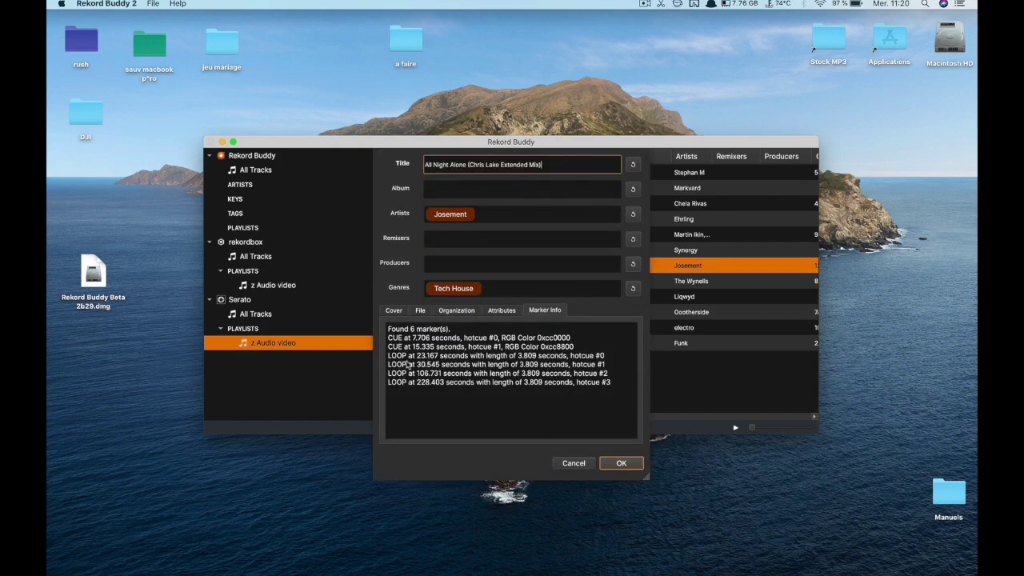
left_click(621, 463)
- Close Rekord Buddy 2, relaunch it and accept the beta software notice as understood with backups
left_click(213, 143)
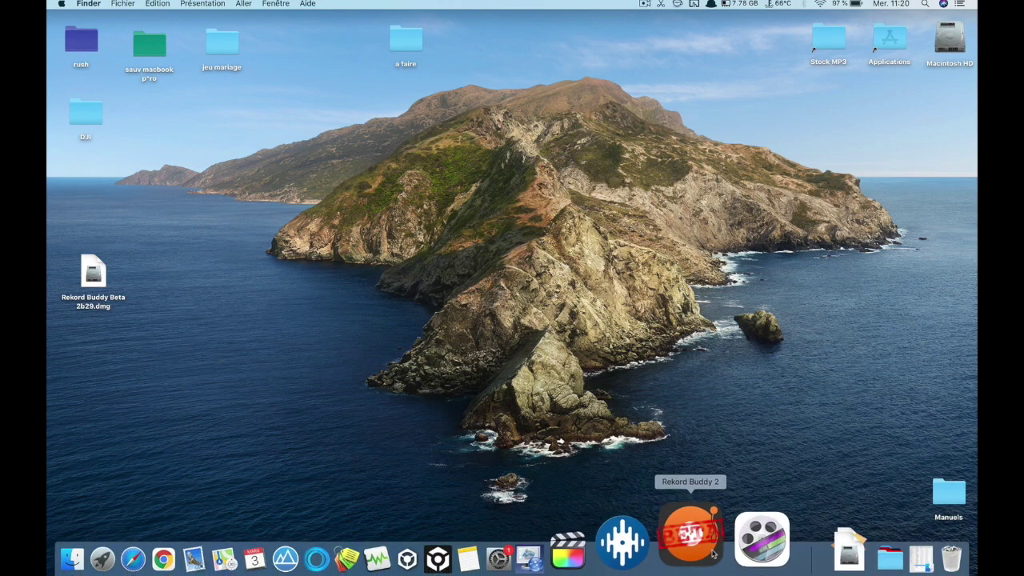
left_click(711, 550)
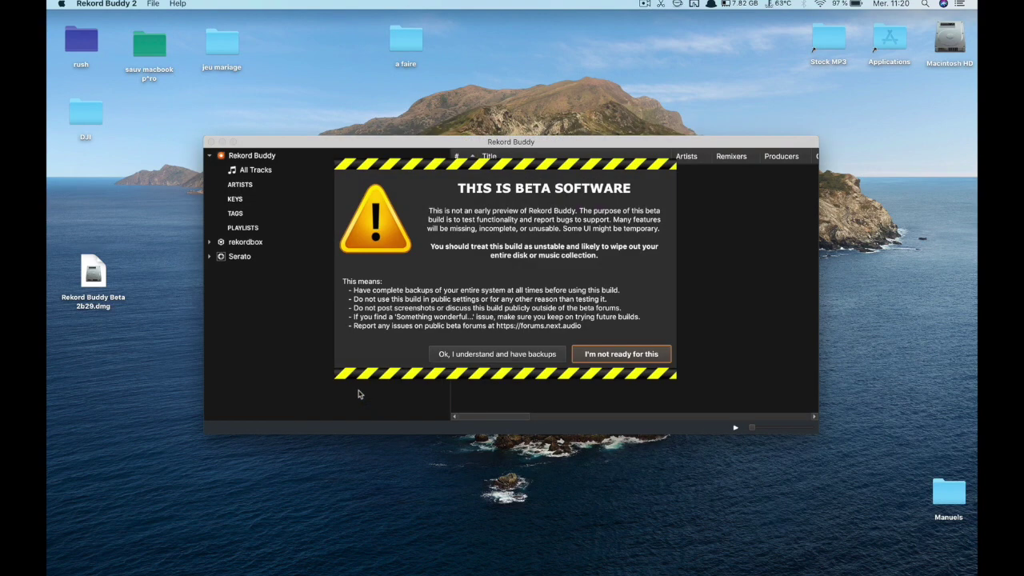
left_click(472, 357)
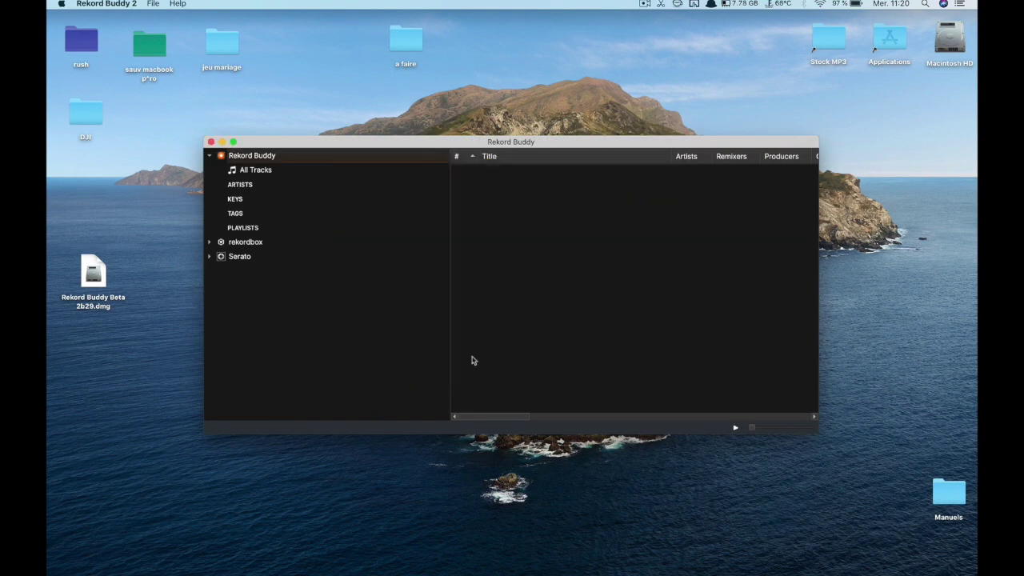
- Expand the Serato playlists, open "z Audio video" and review the marker info of "All Night Alone (Chris Lake Extended Mix)"
left_click(210, 256)
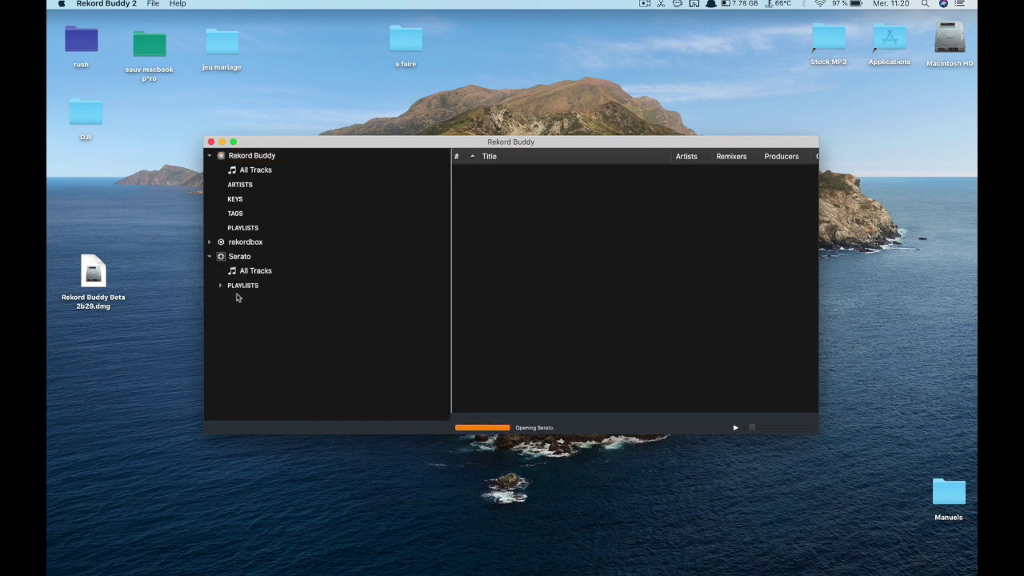
left_click(221, 286)
left_click(265, 301)
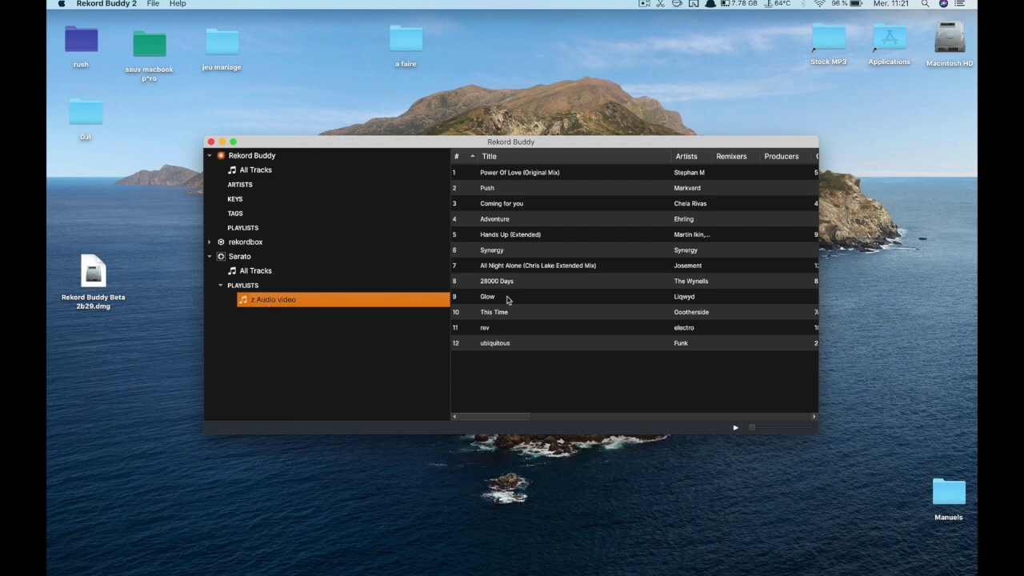
left_click(500, 268)
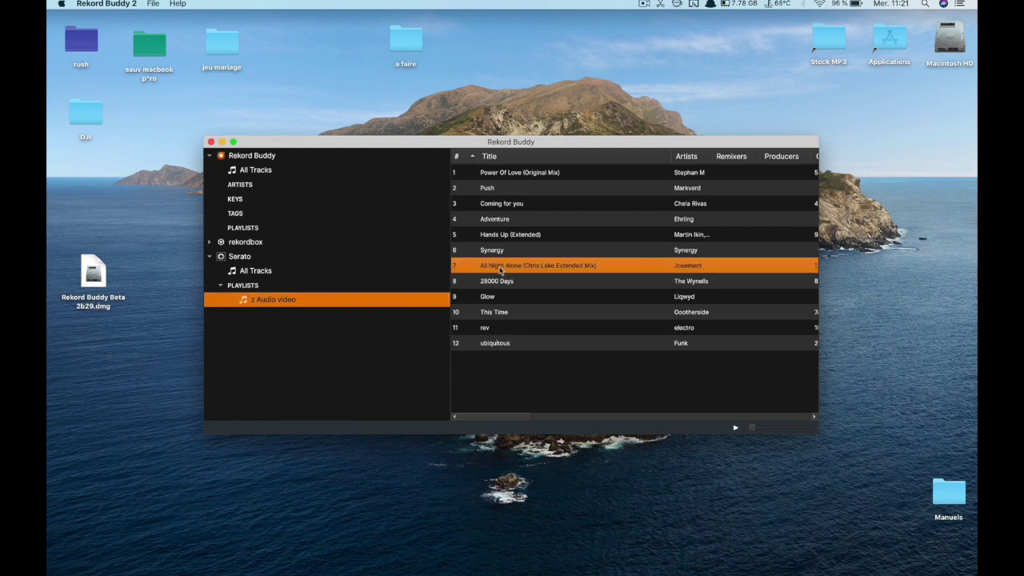
double_click(500, 268)
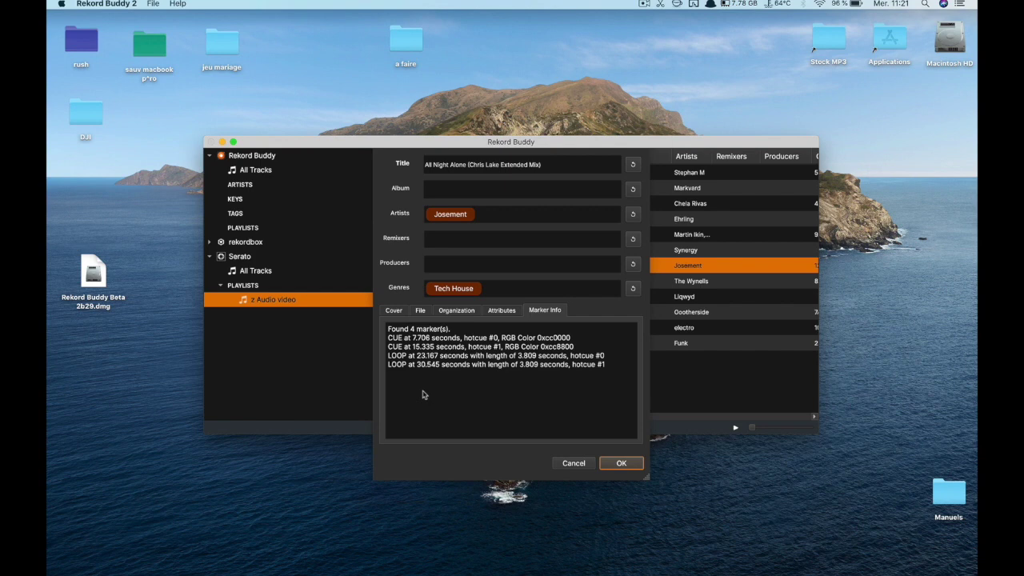
left_click(615, 471)
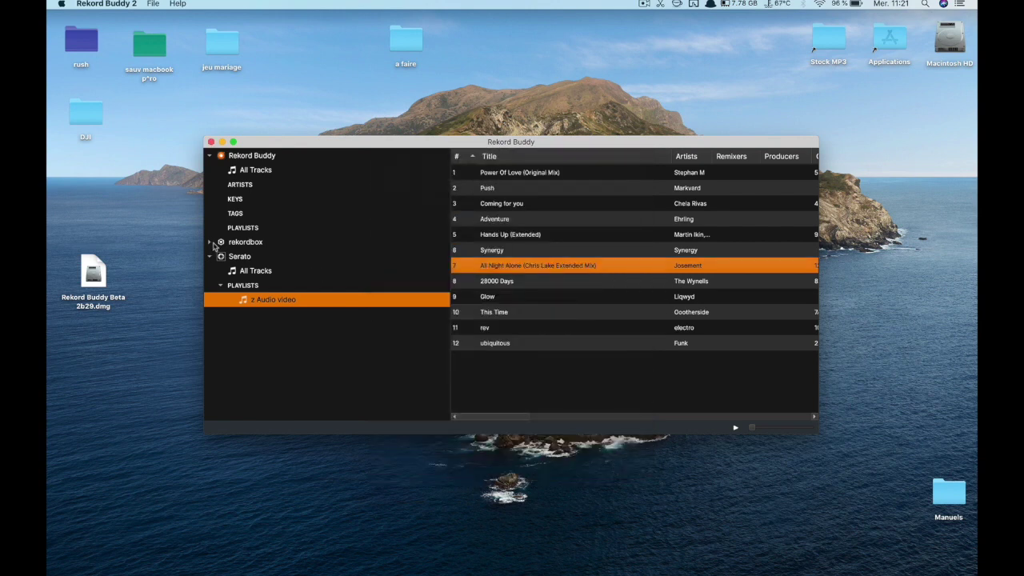
- Expand the rekordbox playlists and delete the existing "z Audio video" playlist there, confirming the deletion
left_click(210, 243)
left_click(220, 273)
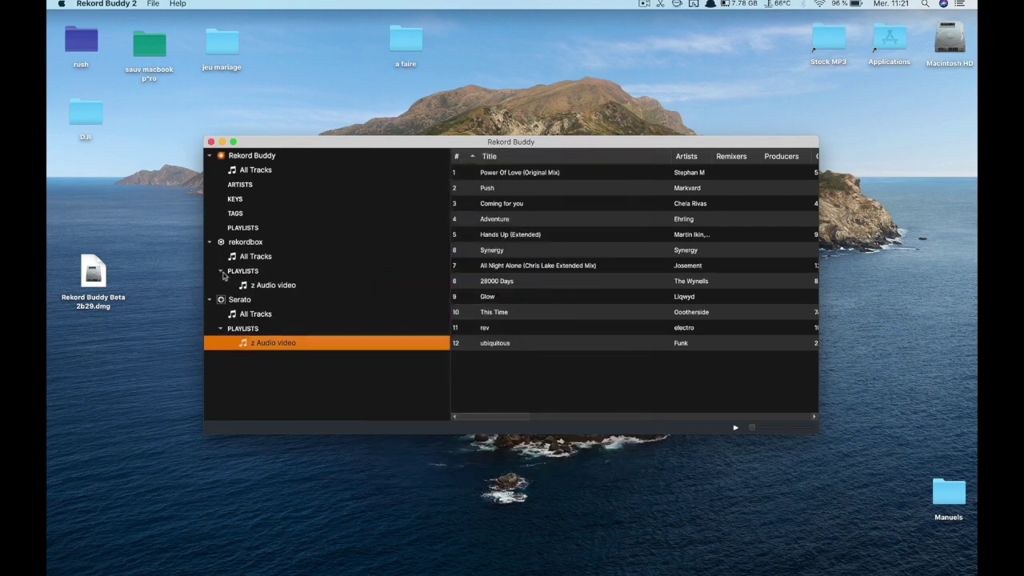
left_click(266, 290)
key("Delete")
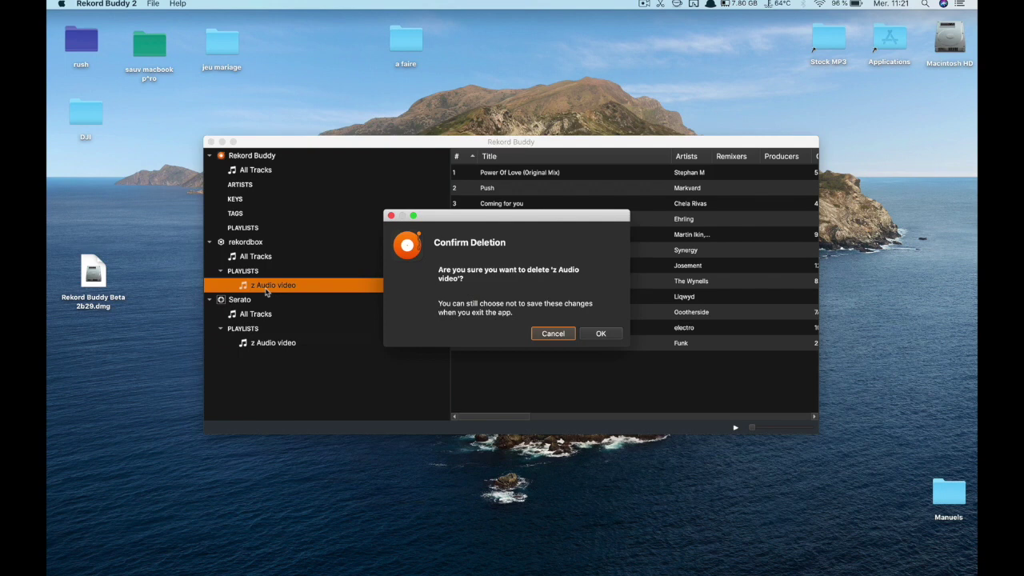
key("Tab")
key("Return")
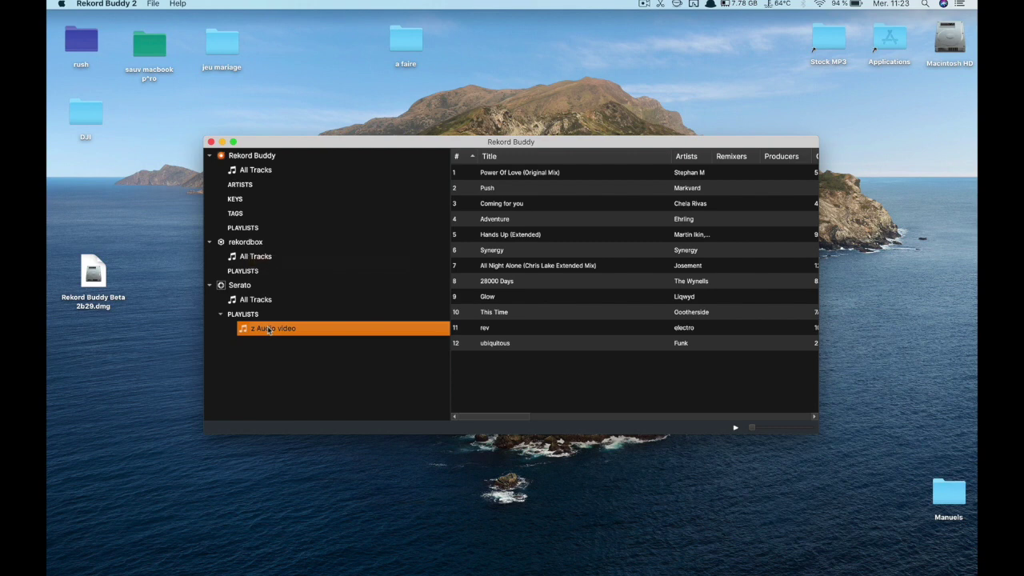
- Copy the Serato playlist "z Audio video" into the rekordbox playlists and save the changes
left_click_drag(270, 330, 258, 272)
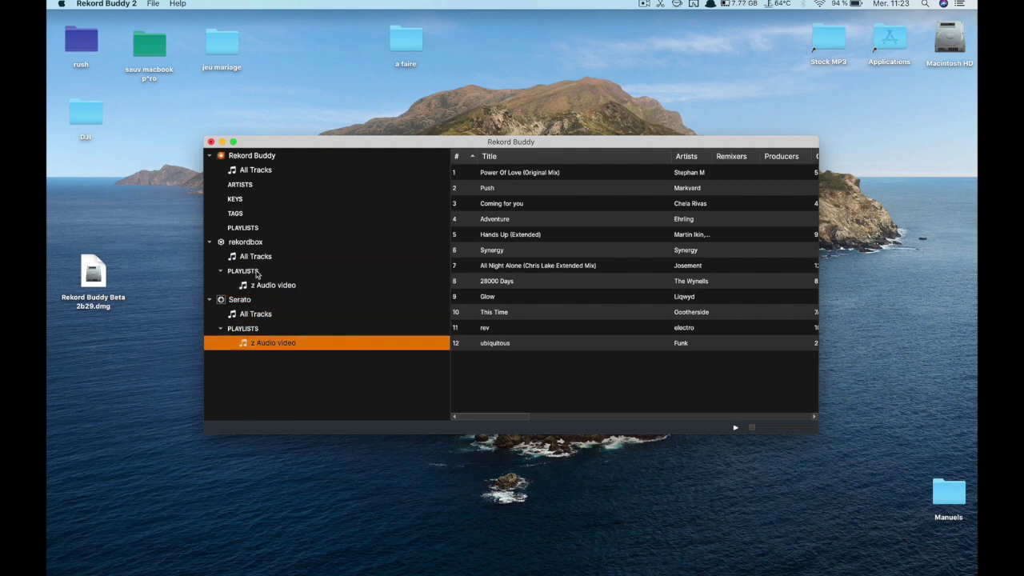
left_click(157, 6)
left_click(161, 35)
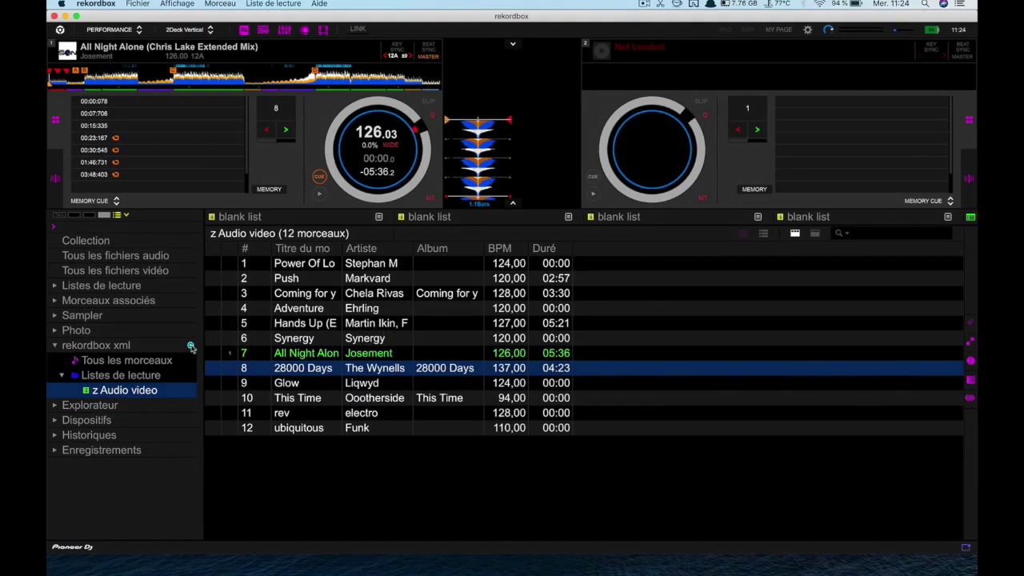
- In rekordbox, refresh the rekordbox xml library and reload "All Night Alone (Chris Lake Extended Mix)" onto deck 1, accepting the imported library's tags
left_click(191, 347)
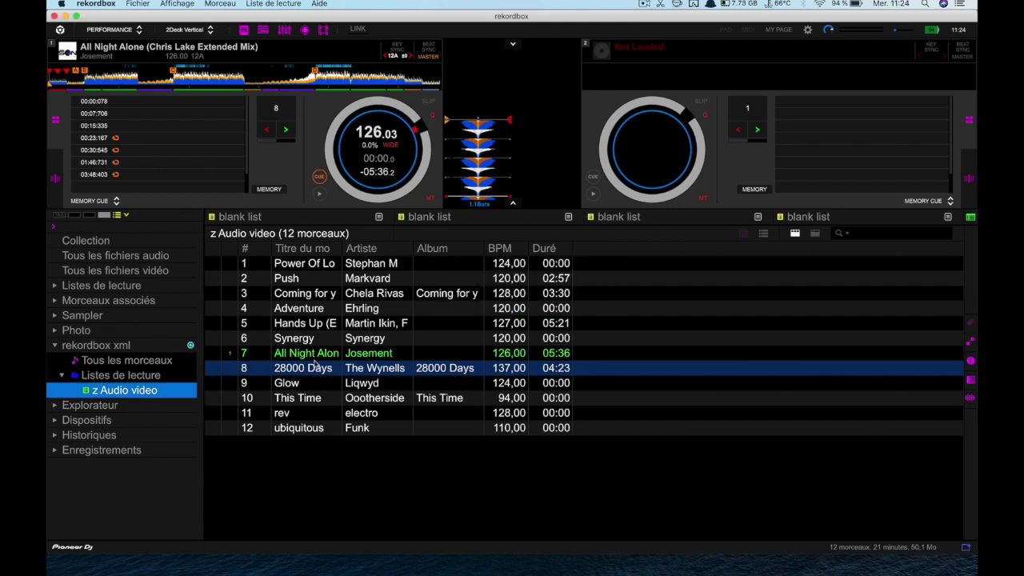
left_click(316, 354)
left_click_drag(317, 354, 364, 172)
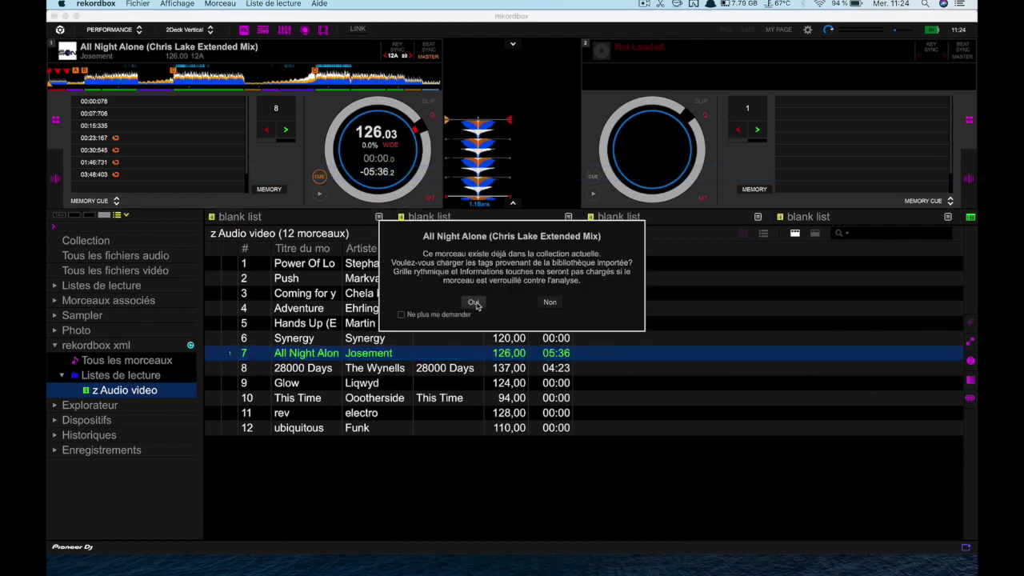
left_click(474, 303)
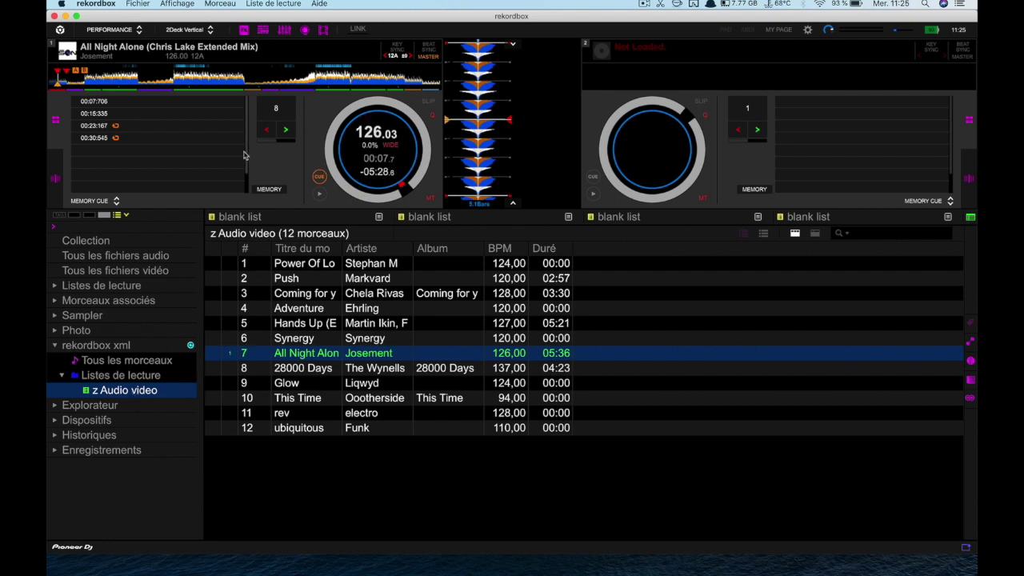
- Copy "z Audio video" from rekordbox xml into the main "Listes de lecture" and open the imported playlist
left_click(113, 395)
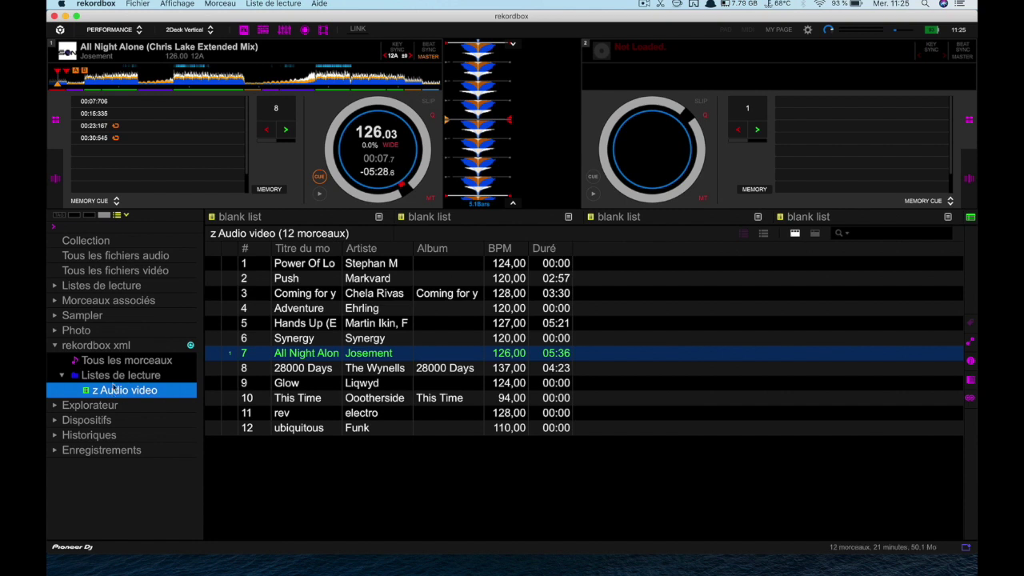
left_click_drag(124, 394, 110, 290)
left_click(55, 287)
left_click(102, 301)
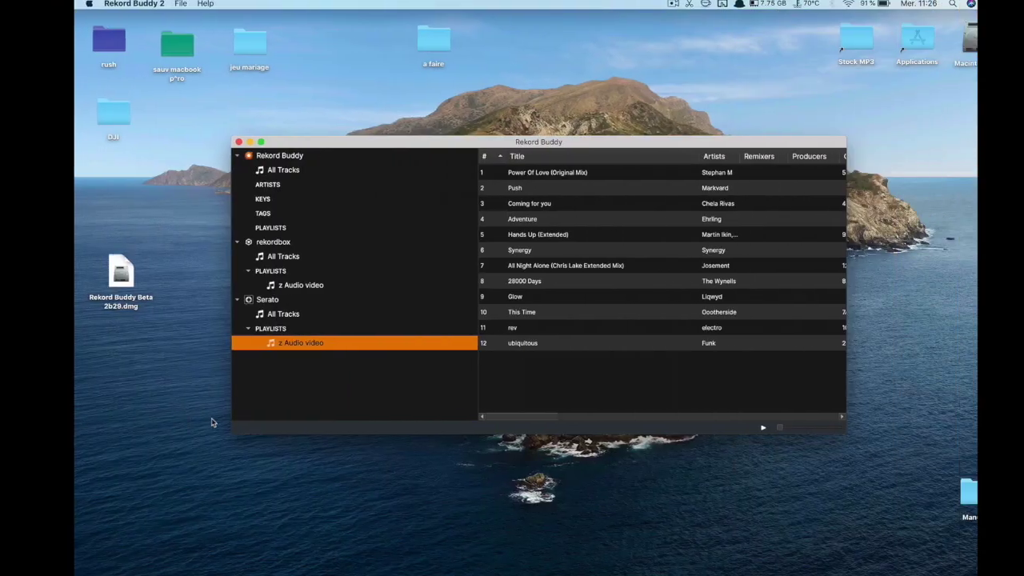
- Switch to Rekord Buddy 2 and select the "z Audio video" playlist under rekordbox
left_click(270, 286)
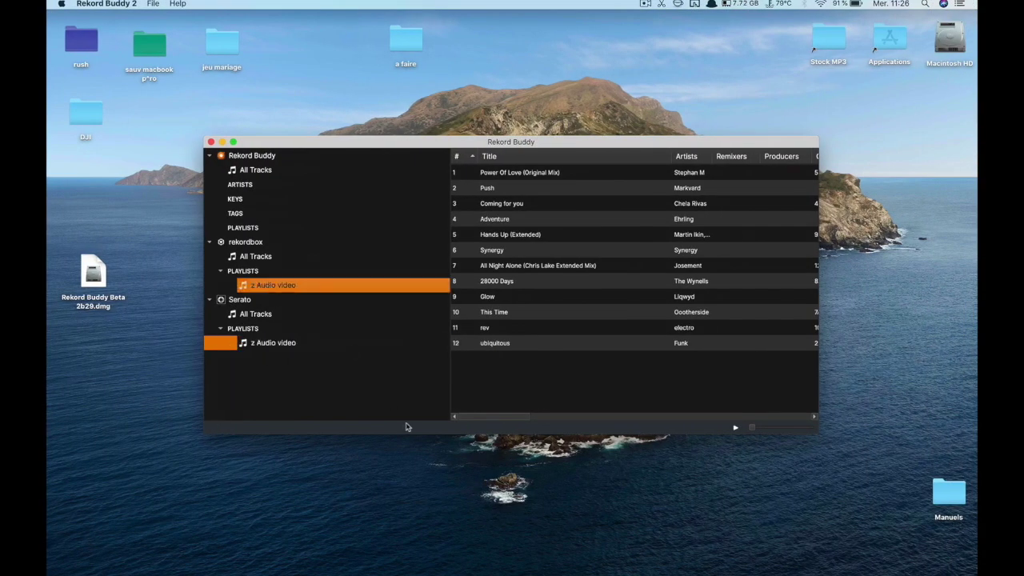
- Close Rekord Buddy 2, switch to Serato DJ Pro and load "All Night Alone (Chris Lake Extended Mix)" from "z Audio video" onto deck 1
left_click(210, 141)
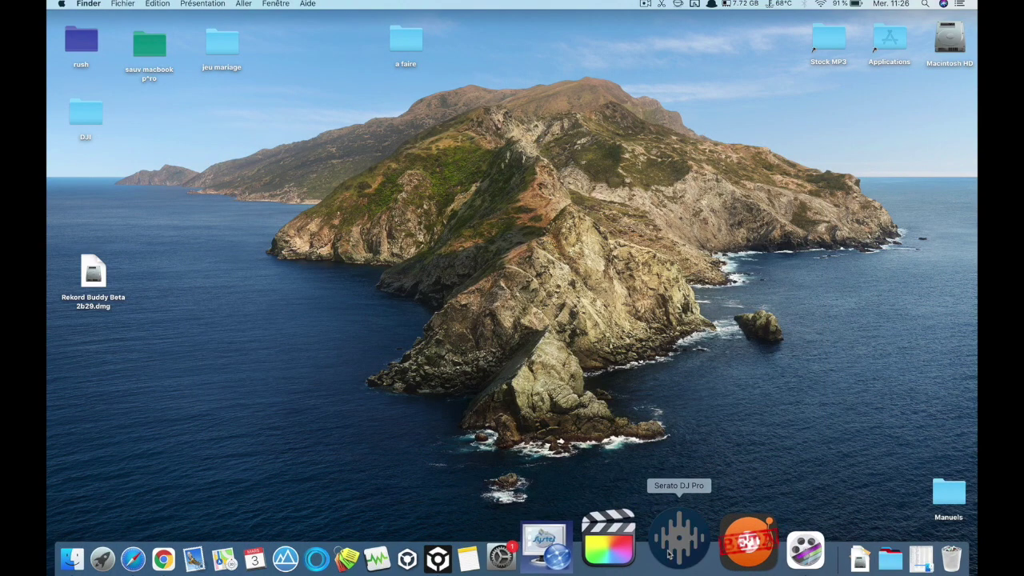
left_click(689, 536)
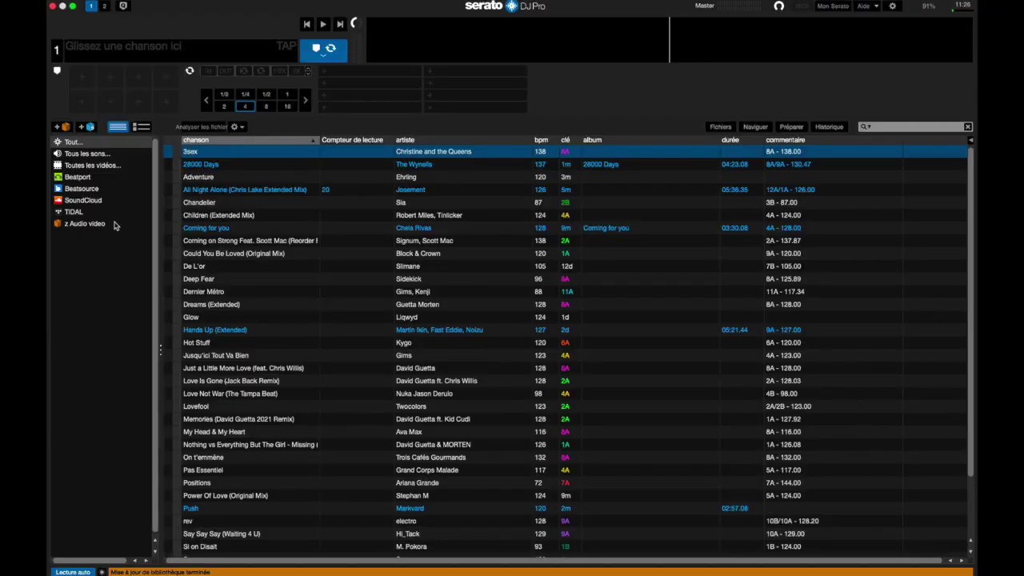
left_click(100, 225)
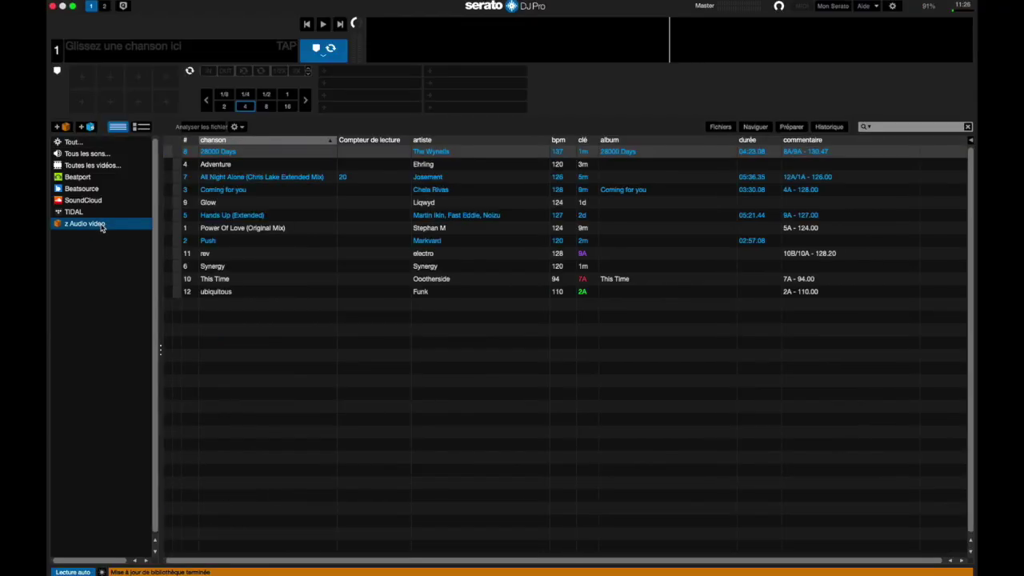
left_click_drag(236, 181, 432, 48)
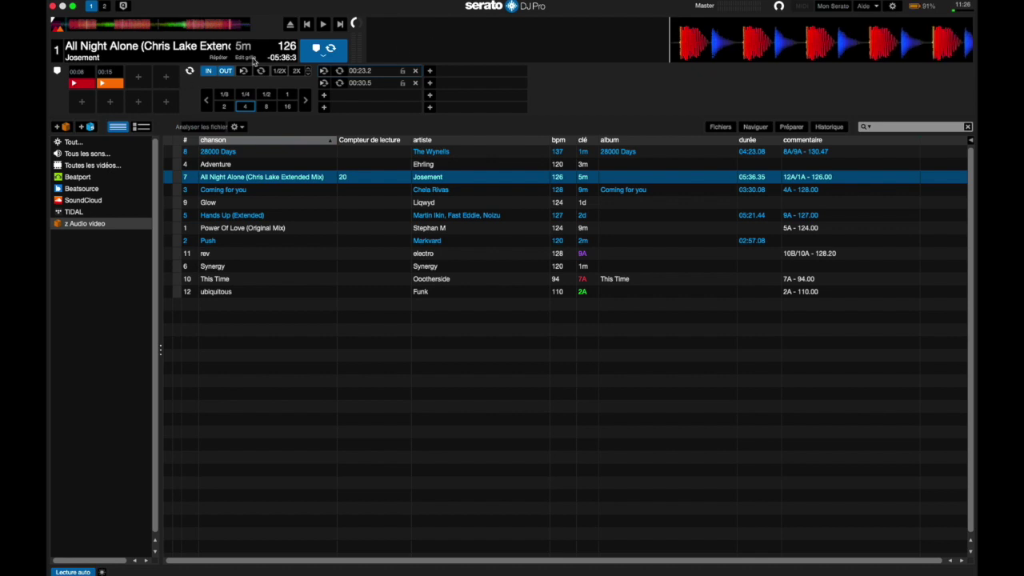
- Set an 8-beat loop at about 03:48.9 in the loaded track and store it in the third saved-loop slot
left_click(187, 26)
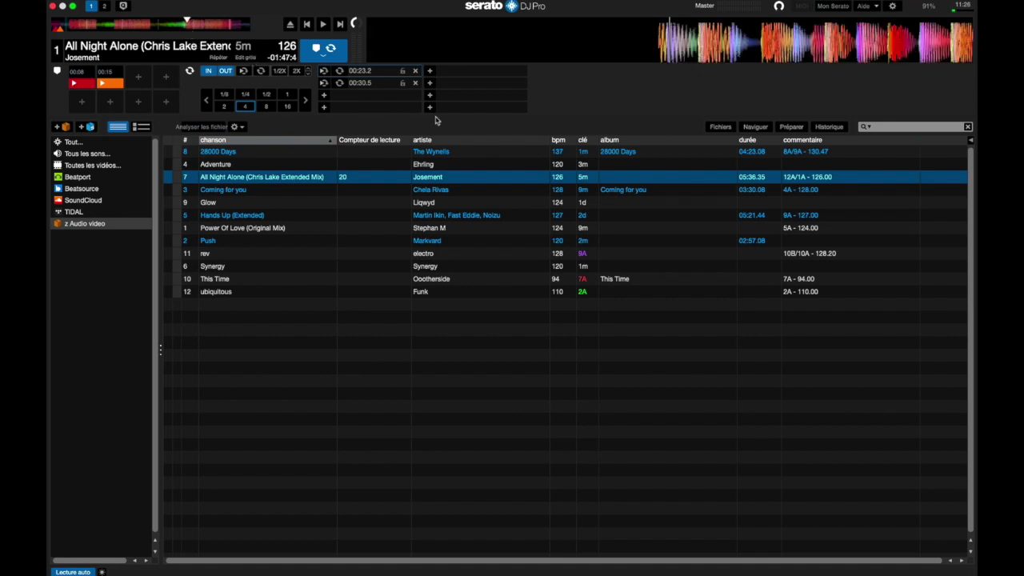
left_click(263, 109)
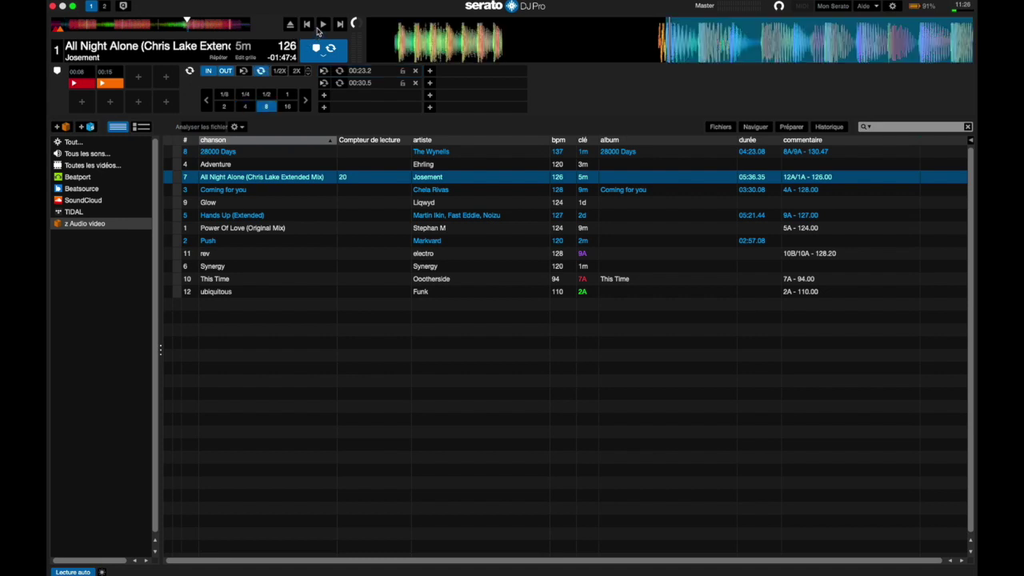
key("space")
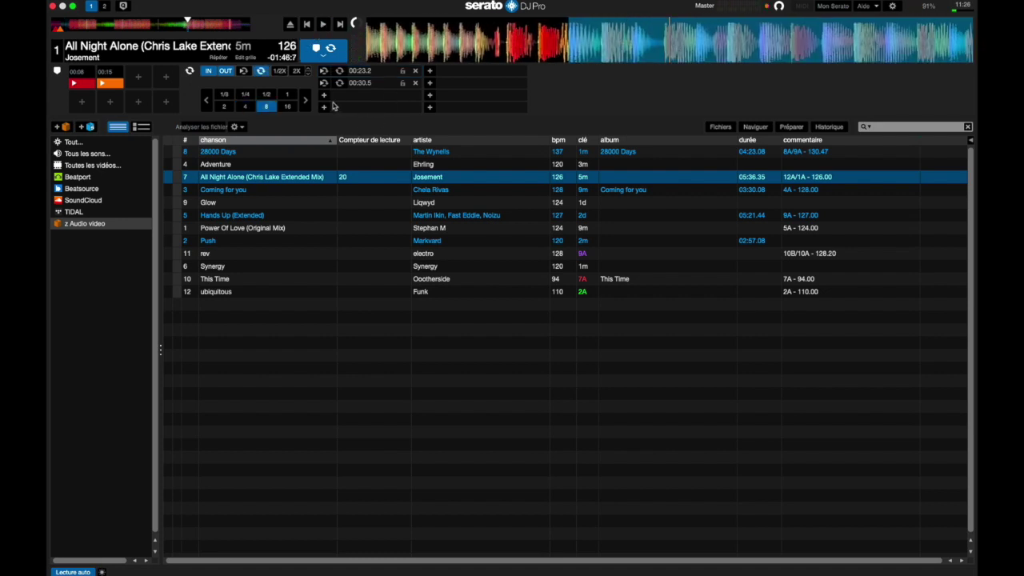
left_click(324, 95)
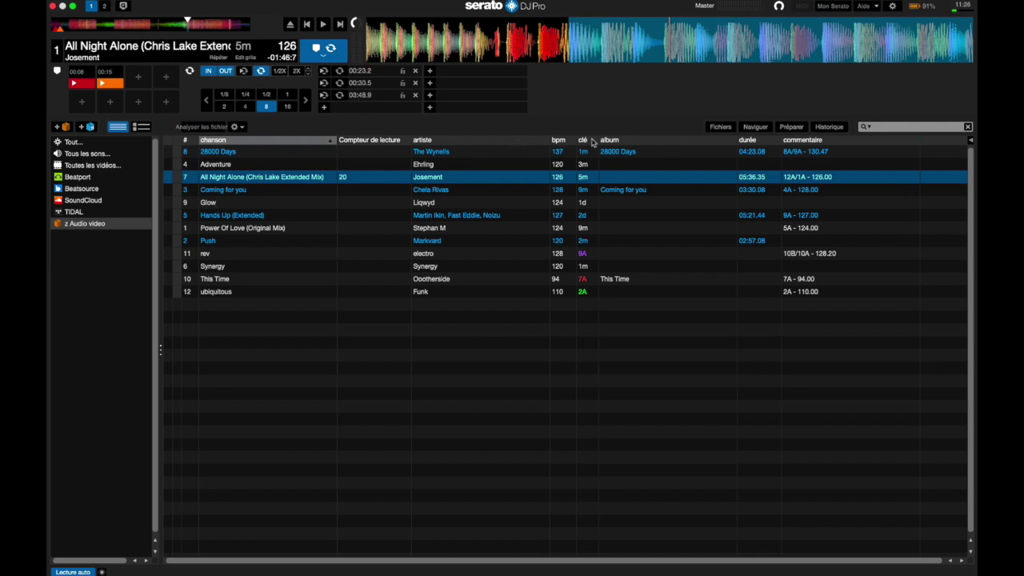
- Add the "2021" folder from Stock MP3 as a crate, view its tracks, and return to "z Audio video" with the file browser closed
left_click(720, 126)
left_click(289, 211)
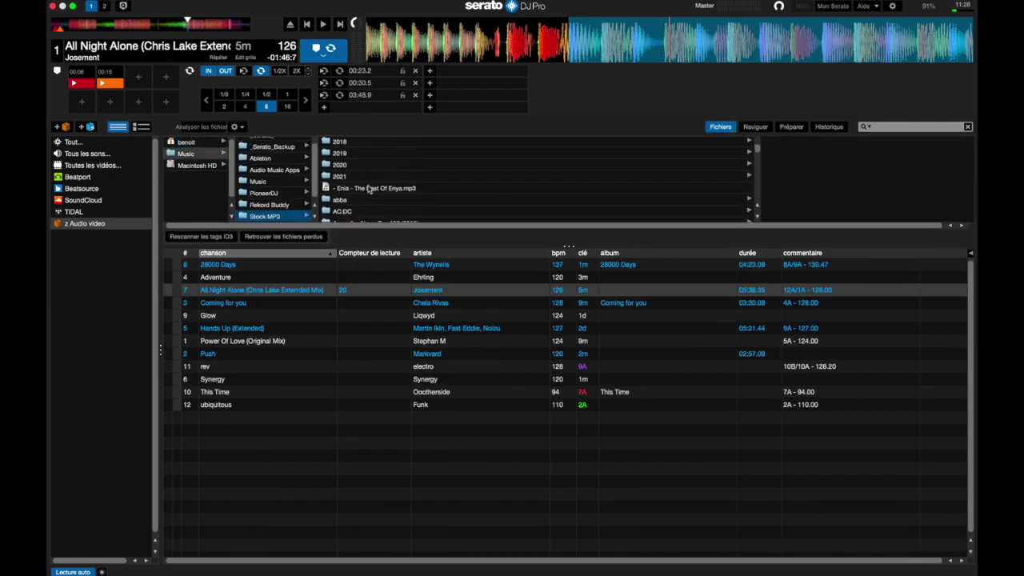
left_click(347, 177)
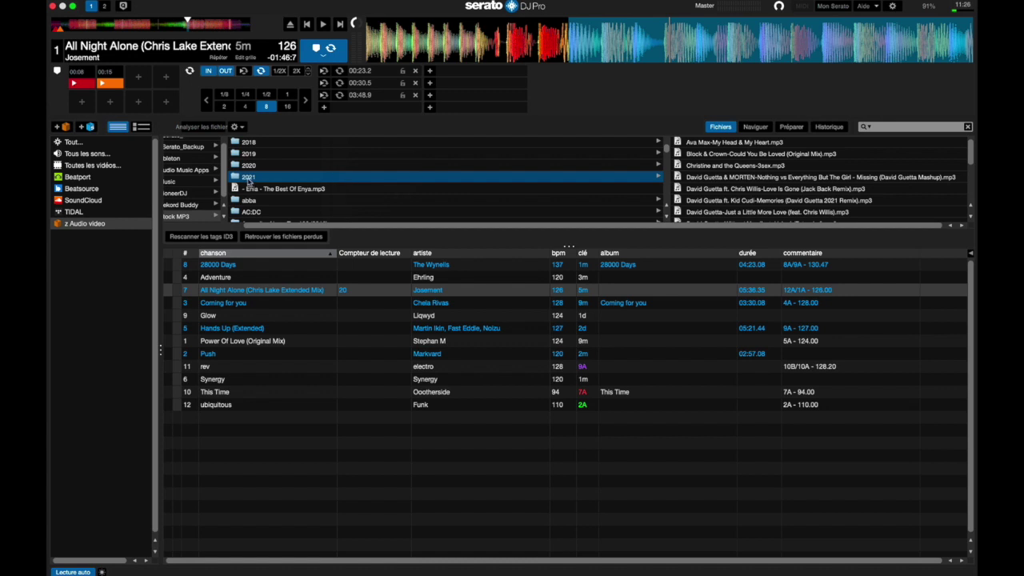
left_click_drag(254, 180, 93, 258)
left_click(72, 235)
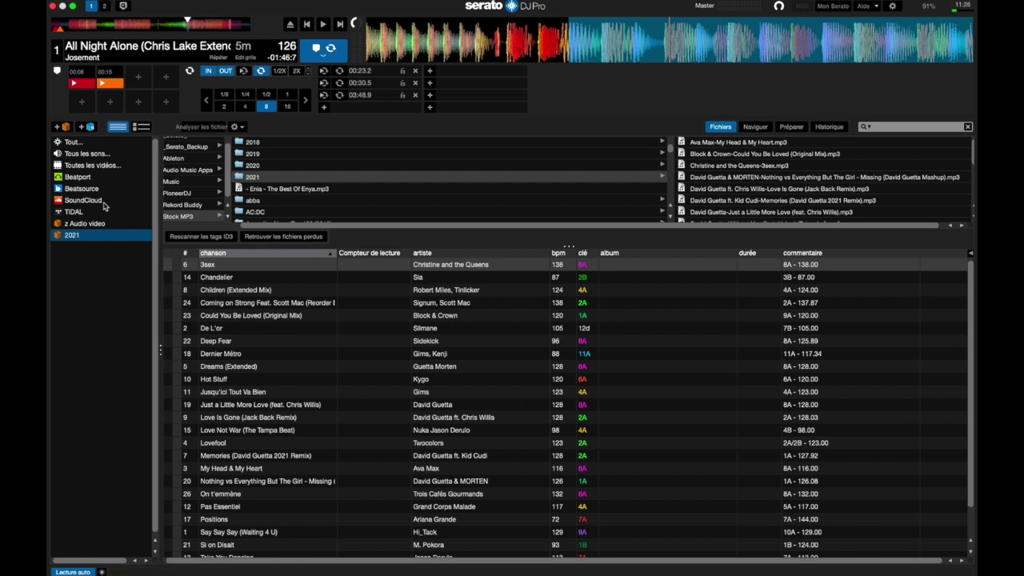
left_click(86, 224)
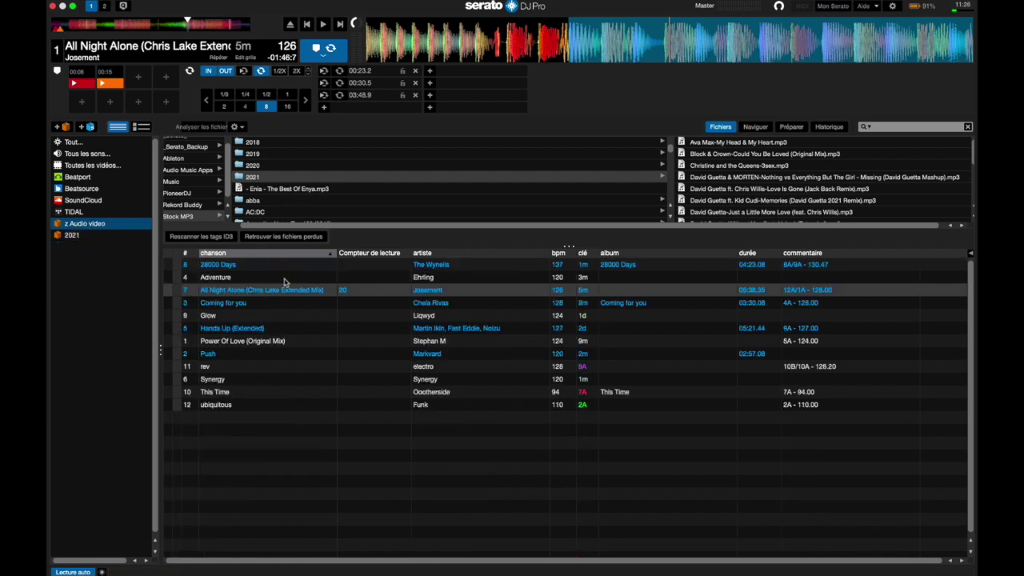
left_click(720, 127)
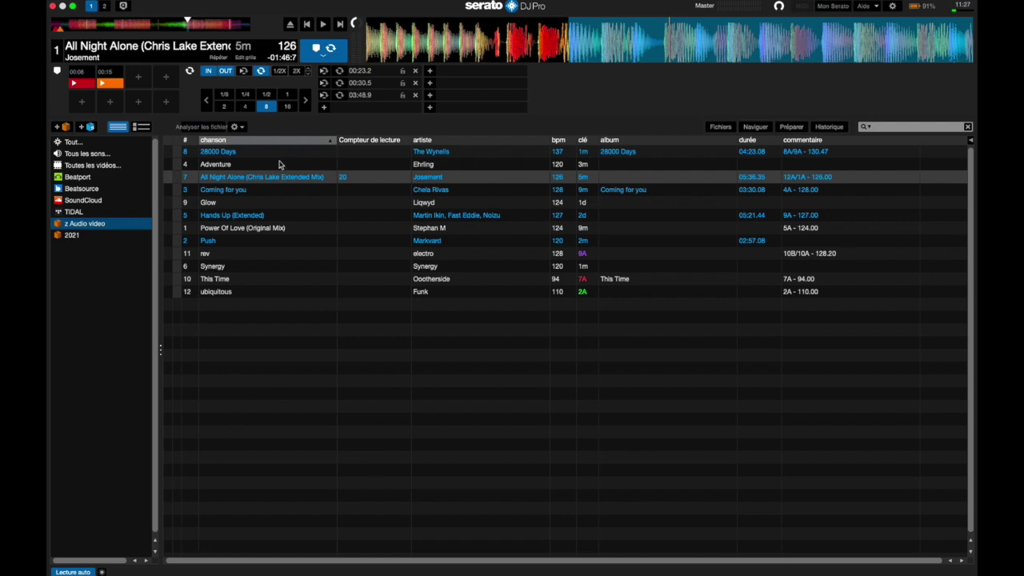
- Load "28000 Days" onto deck 1 to release the previous track, and reload "All Night Alone (Chris Lake Extended Mix)"
left_click(280, 155)
key("shift+Left")
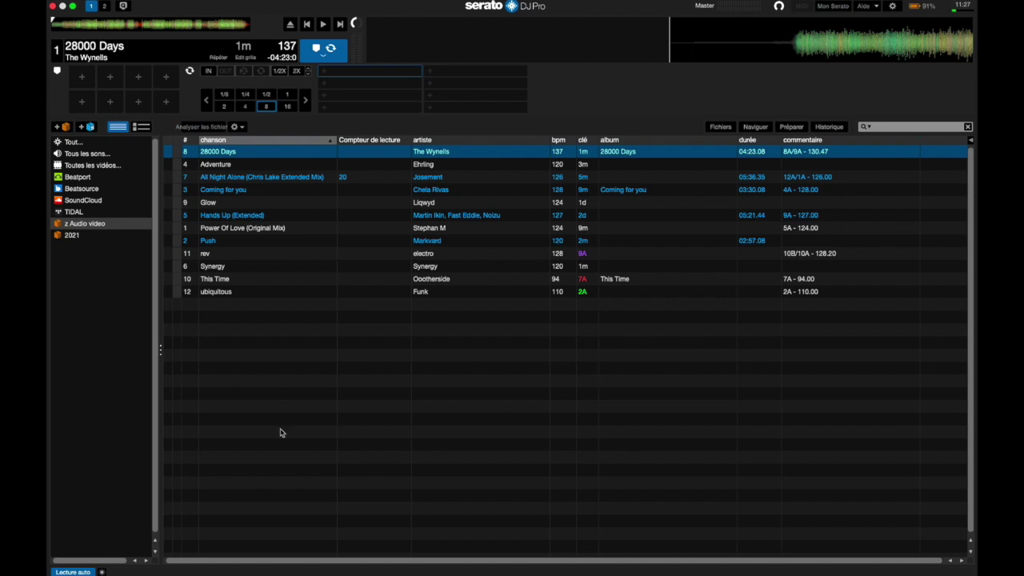
left_click_drag(316, 182, 473, 51)
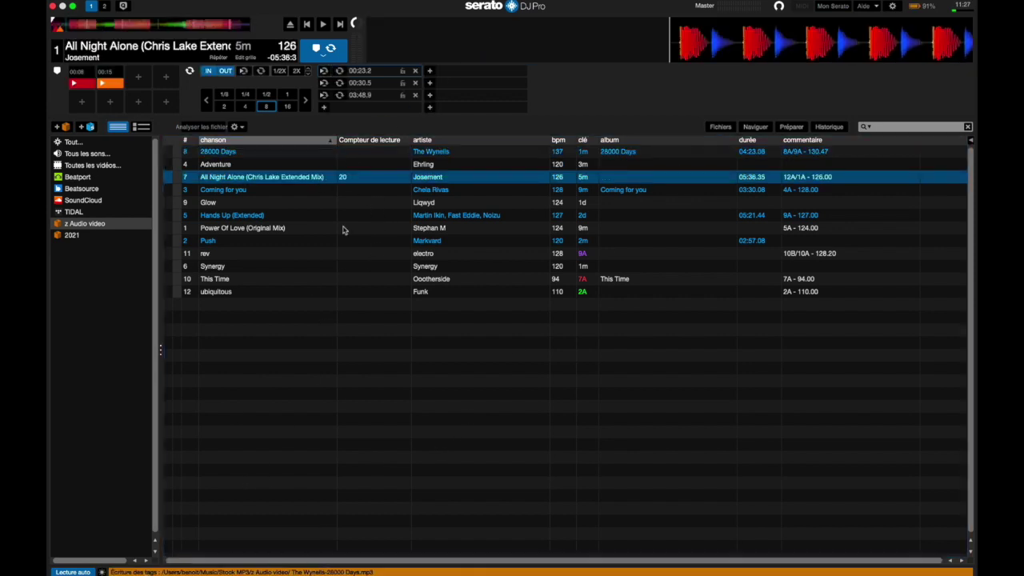
- Switch to Metadatics and examine the GEOB, Serato play count and RVA2 tags of "All Night Alone (Chris Lake Extended Mix)"
key("super+Tab")
left_click_drag(640, 493, 424, 543)
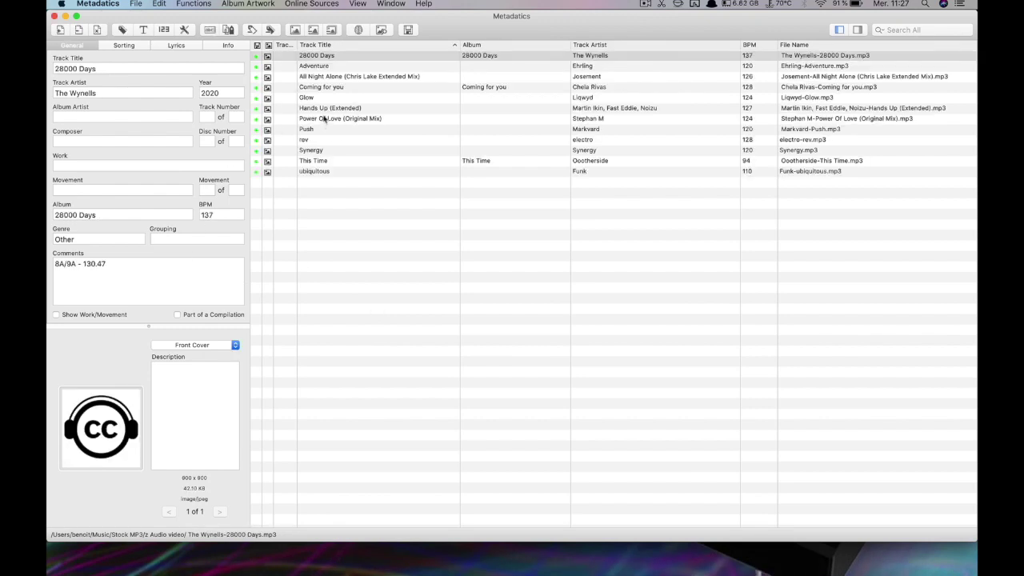
left_click(352, 76)
left_click(857, 30)
left_click(854, 103)
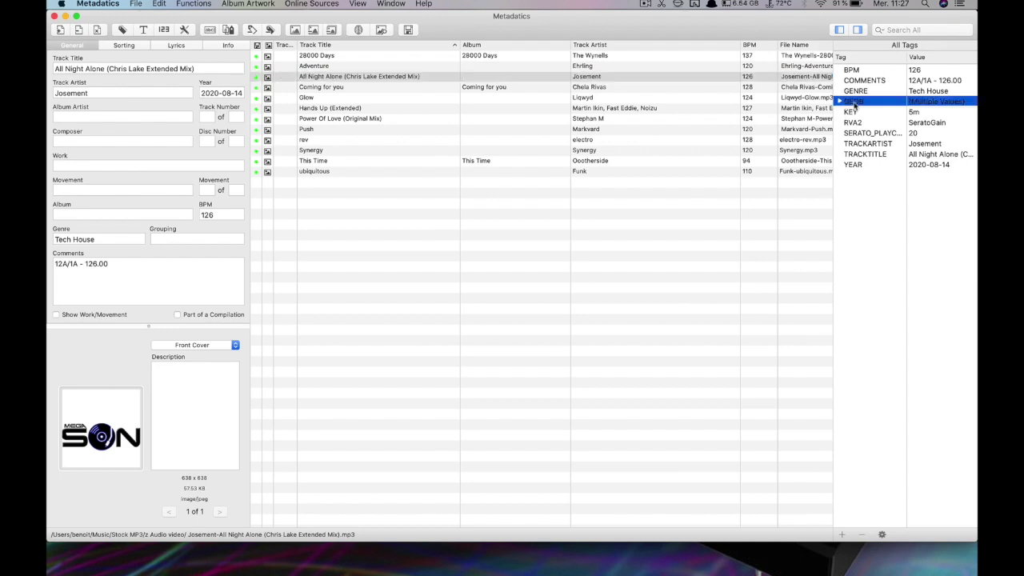
left_click(855, 133)
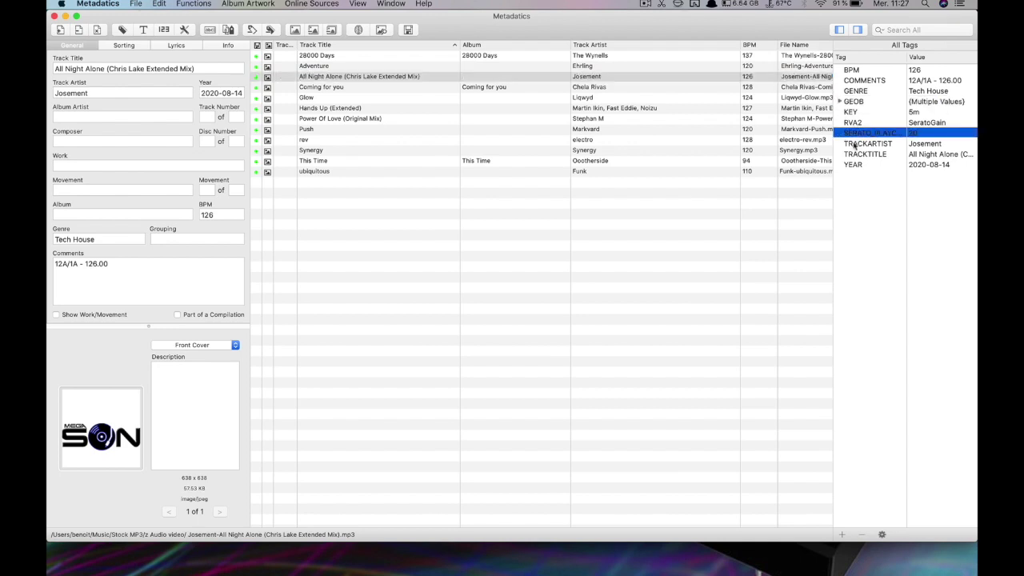
left_click(854, 126)
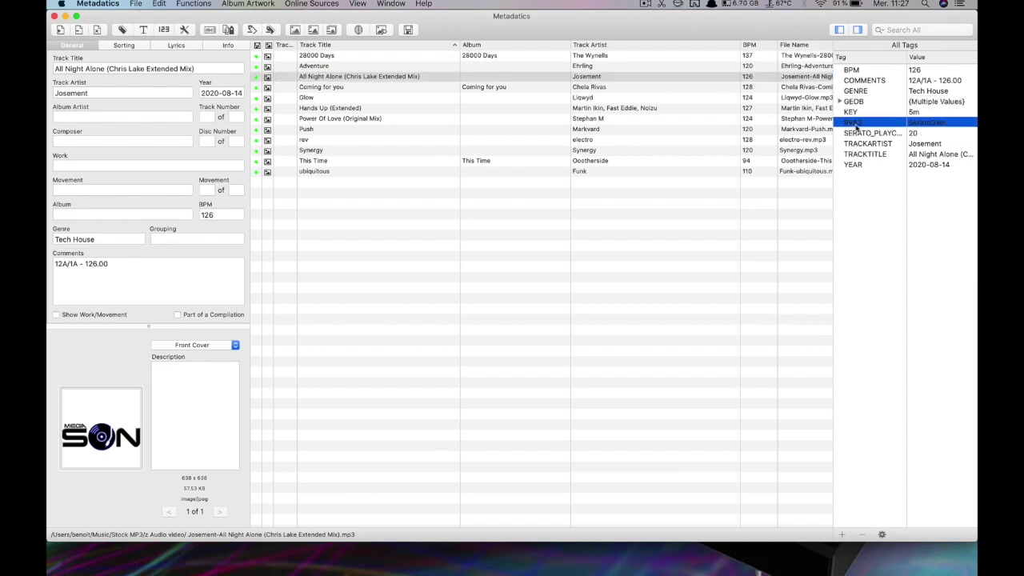
- Compare the tags of "Glow" and "Push" with those of "All Night Alone", close Metadatics and return to Serato DJ Pro
left_click(336, 98)
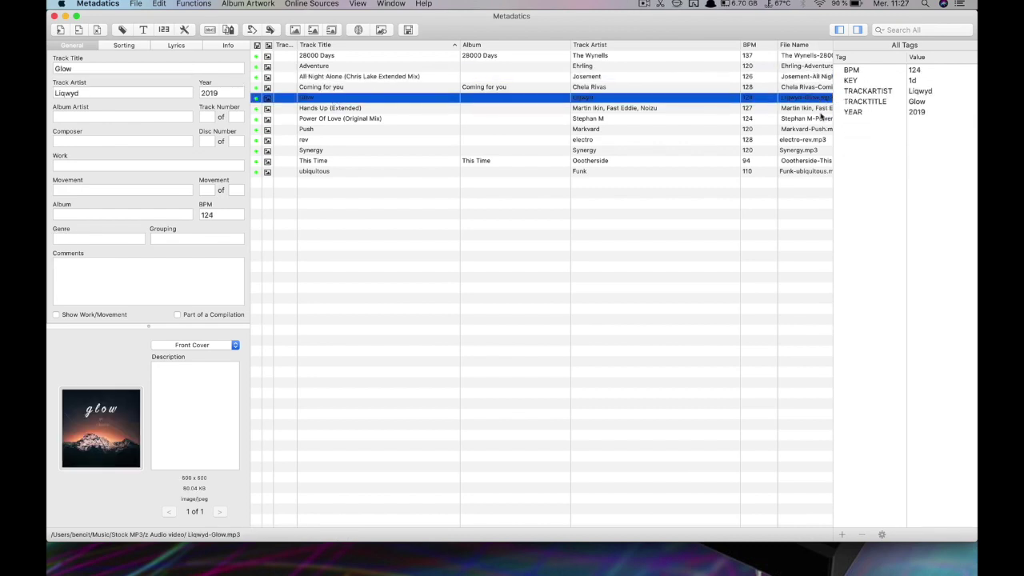
left_click(339, 129)
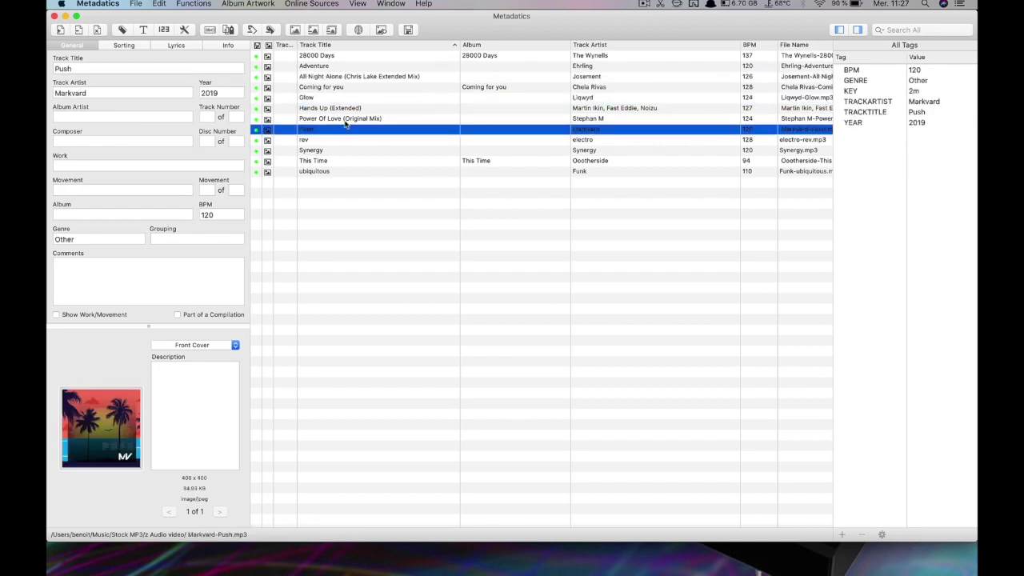
left_click(344, 78)
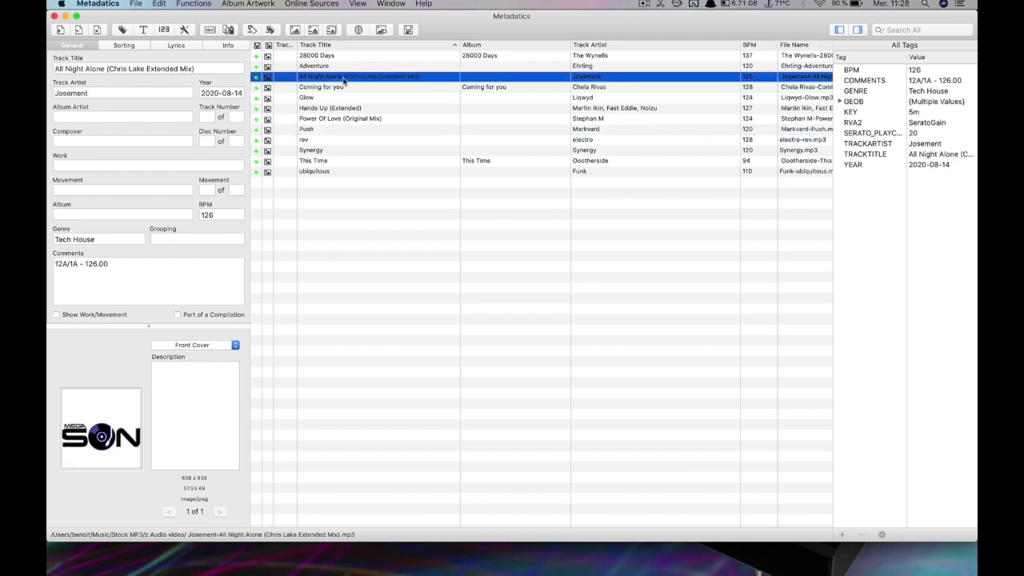
left_click(854, 104)
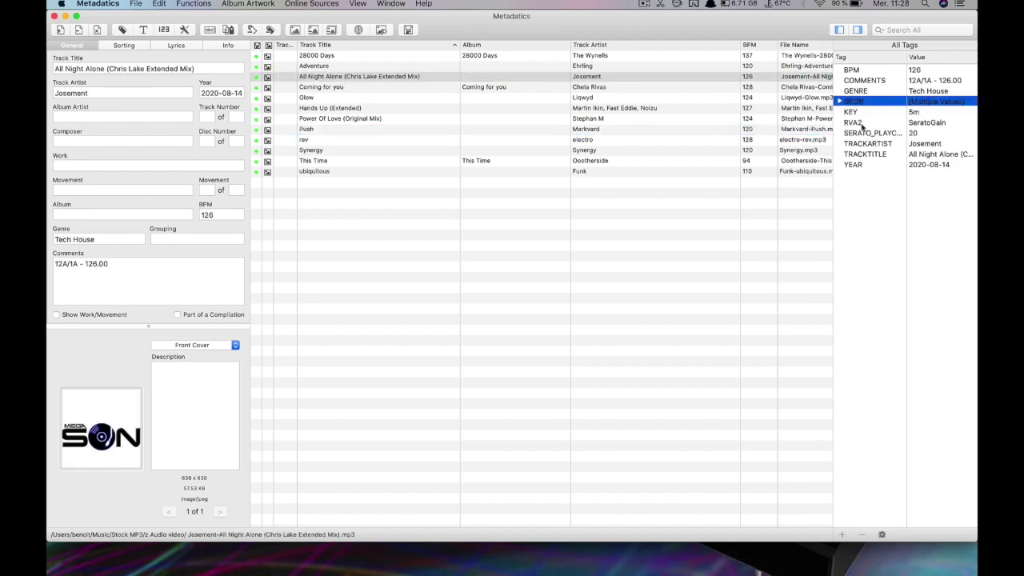
left_click(55, 16)
key("super+Tab")
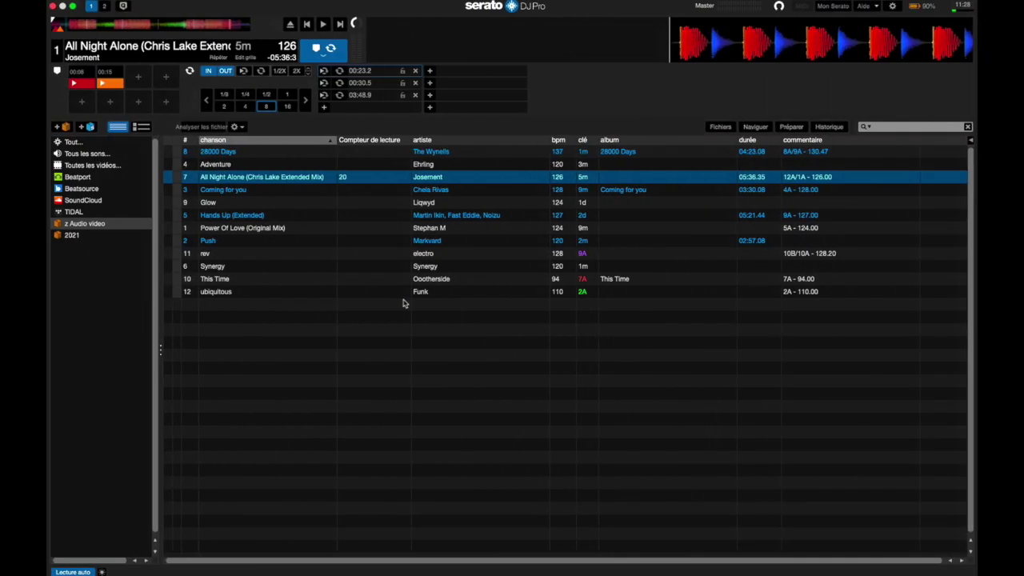
- Review the "2021" crate and quit Serato DJ Pro, confirming the exit
left_click(74, 235)
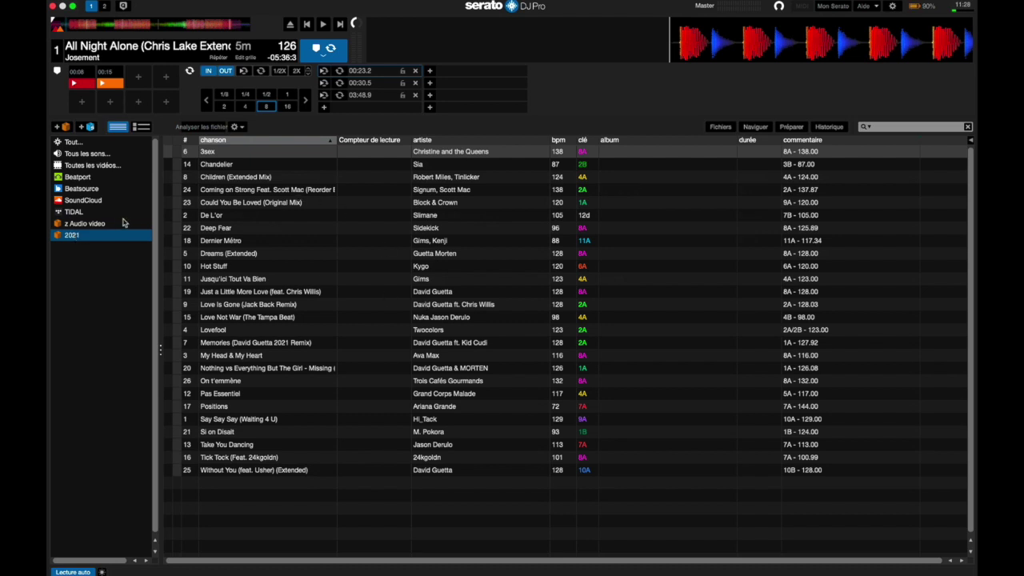
left_click(52, 6)
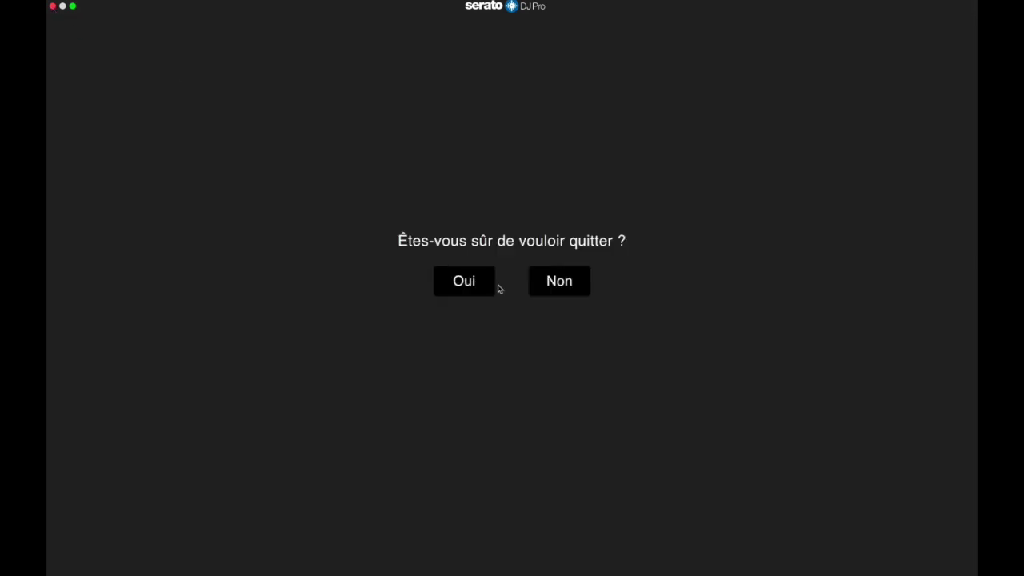
left_click(466, 286)
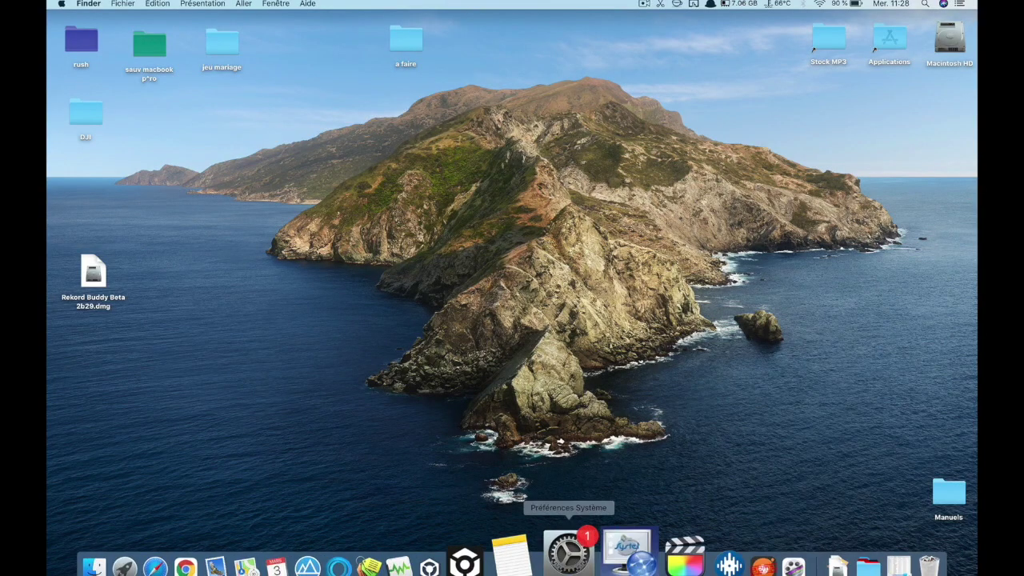
- Launch Rekord Buddy 2, accept the beta warning and select the "2021" playlist under Serato
left_click(714, 548)
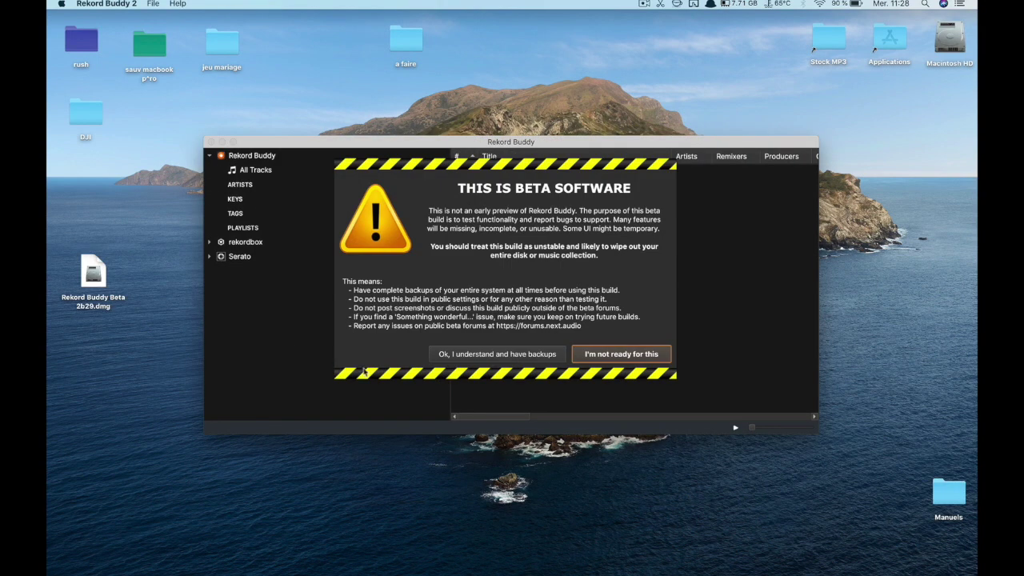
left_click(486, 354)
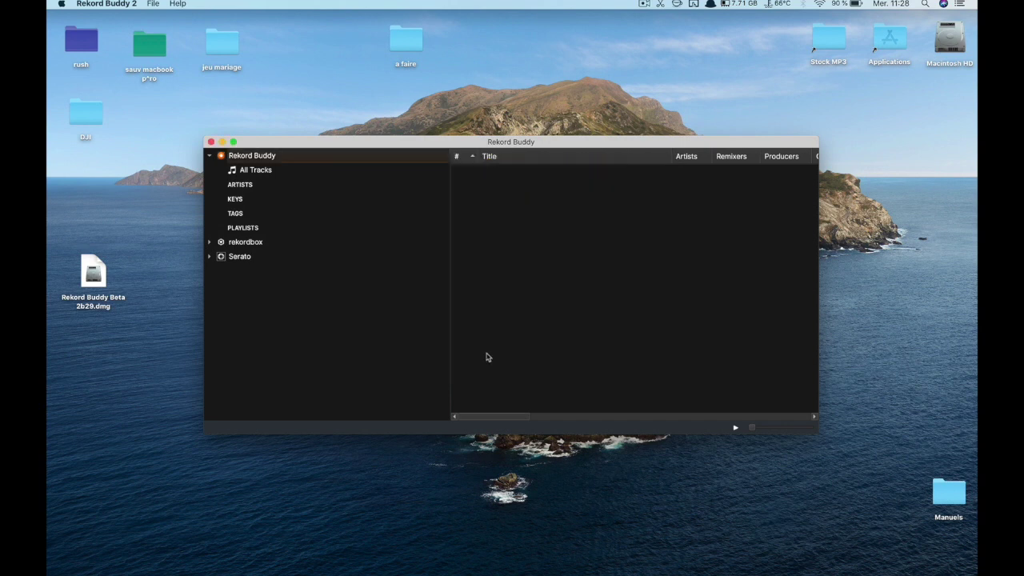
left_click(210, 257)
left_click(222, 286)
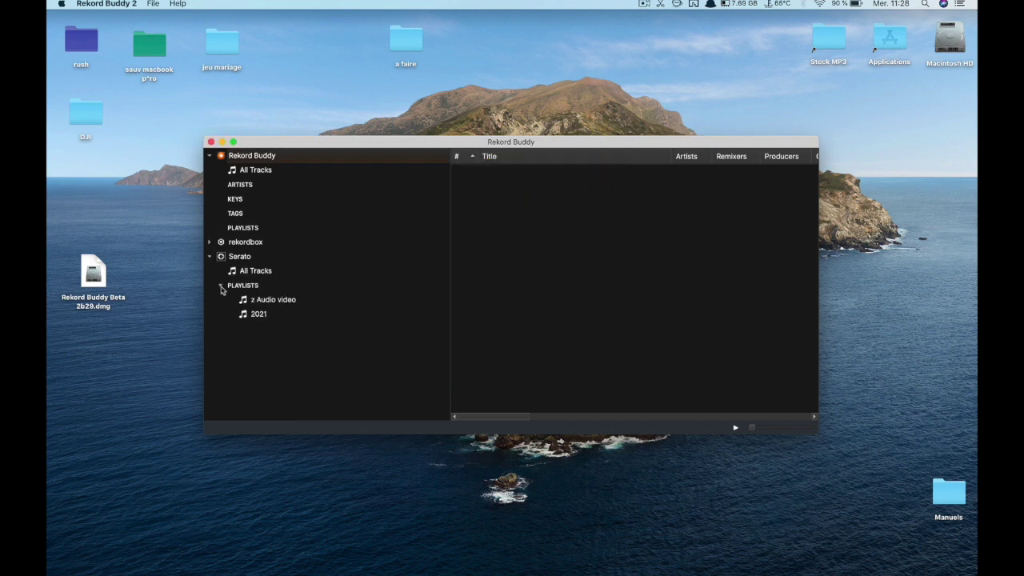
left_click(258, 315)
left_click(261, 302)
left_click(258, 317)
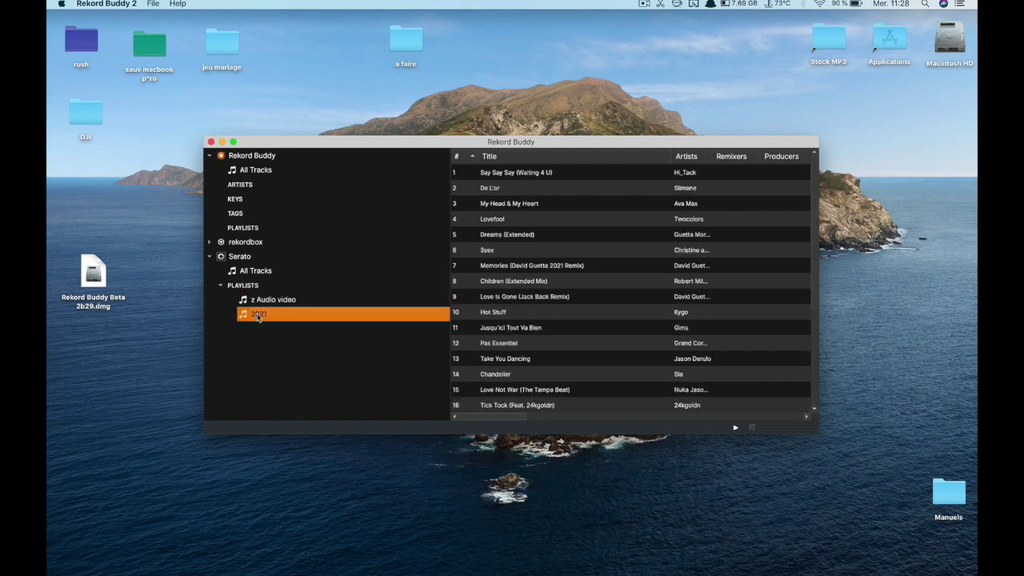
- Copy the Serato "2021" playlist into the playlists under rekordbox
left_click(210, 241)
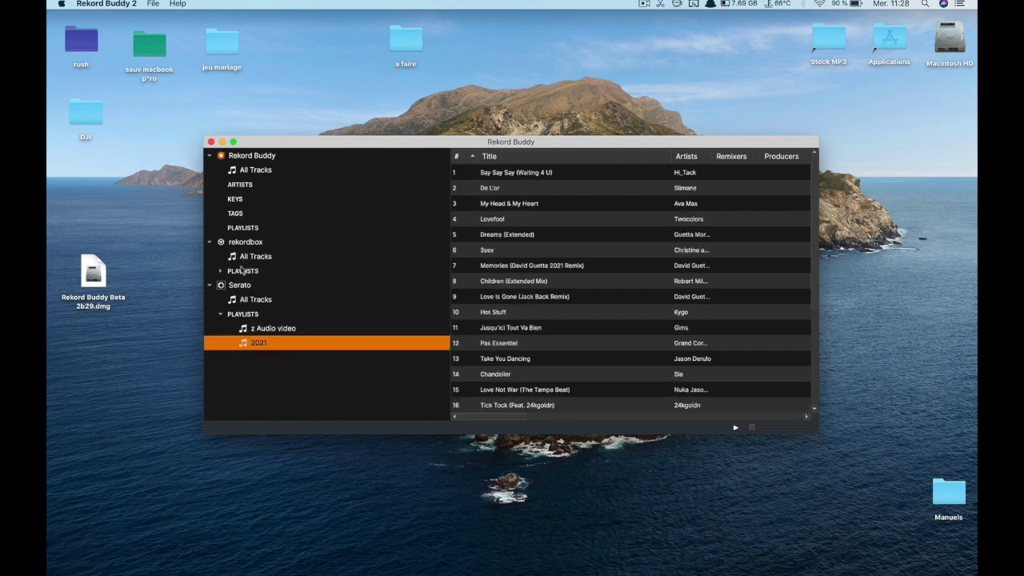
left_click(221, 271)
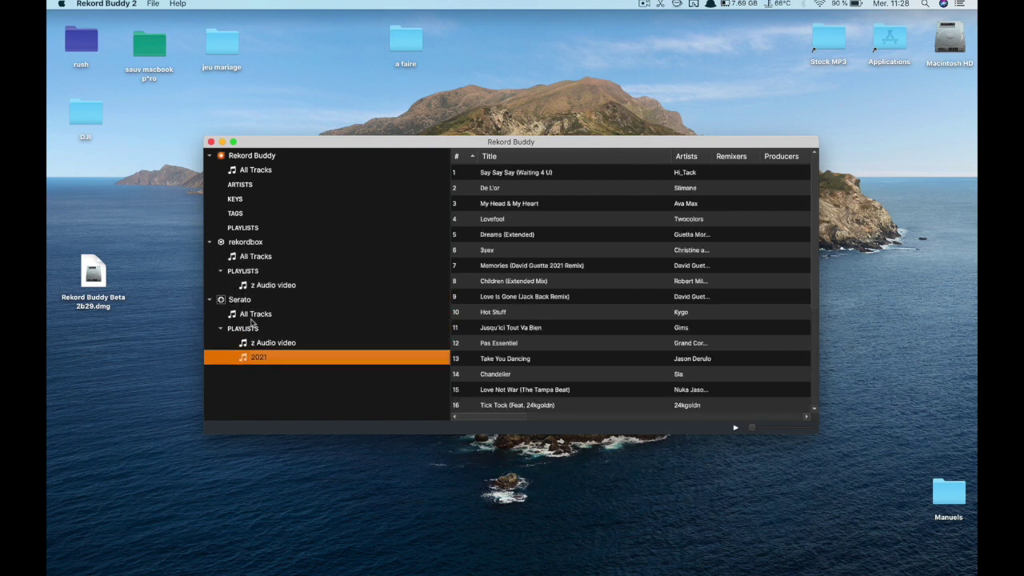
left_click_drag(253, 360, 250, 275)
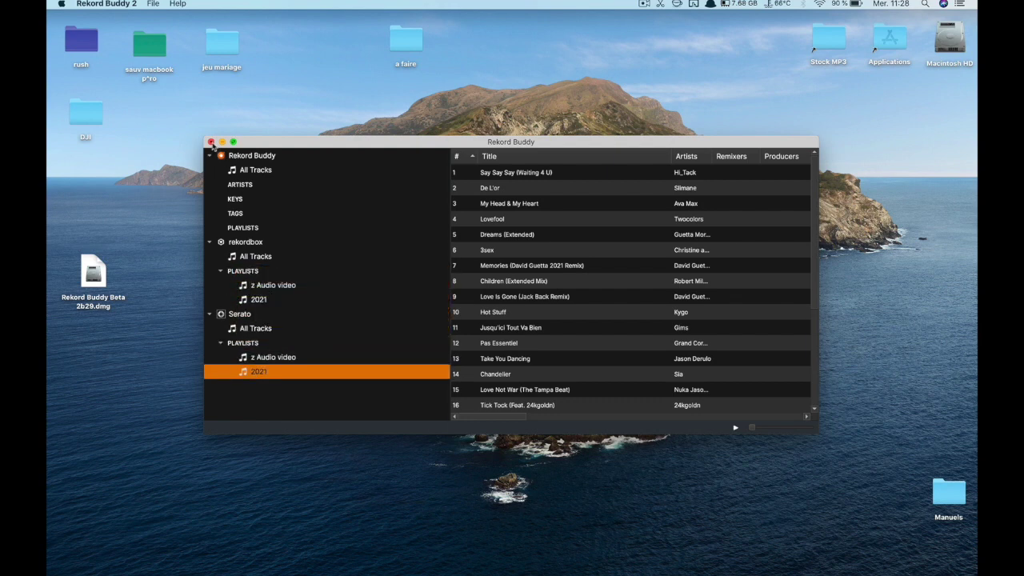
- Close Rekord Buddy, saving the unsaved changes
left_click(154, 5)
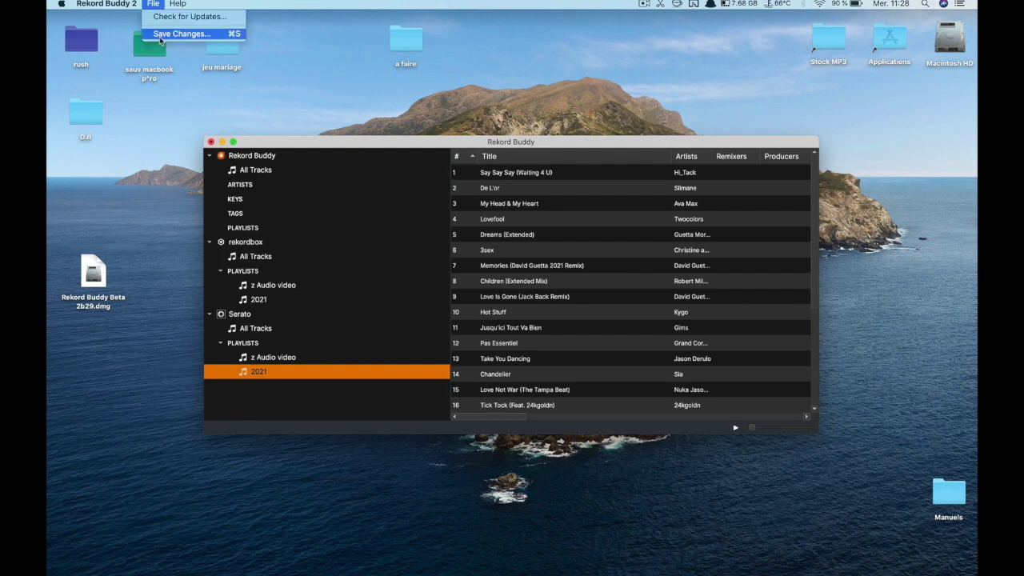
left_click(194, 198)
left_click(210, 142)
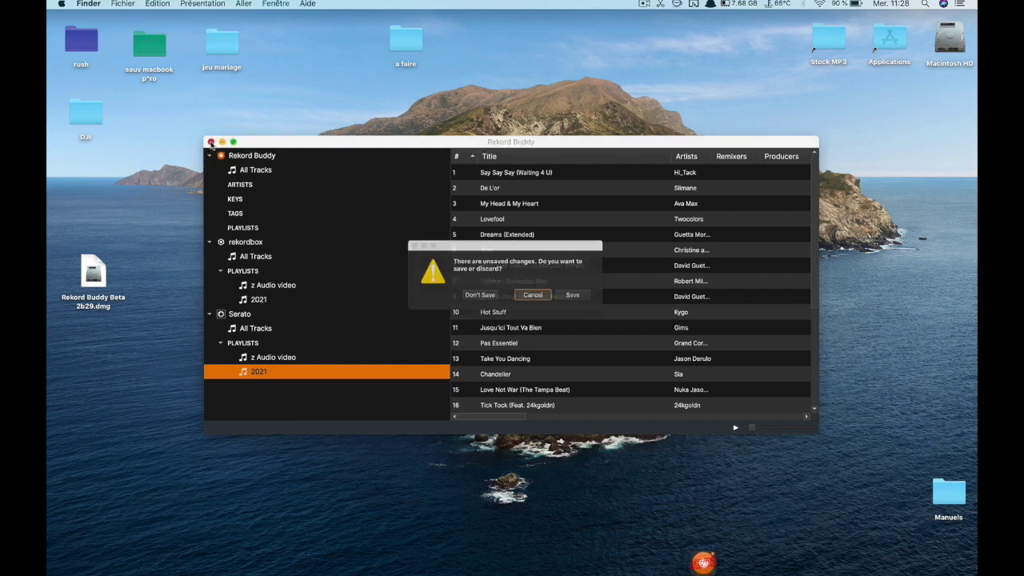
left_click(587, 298)
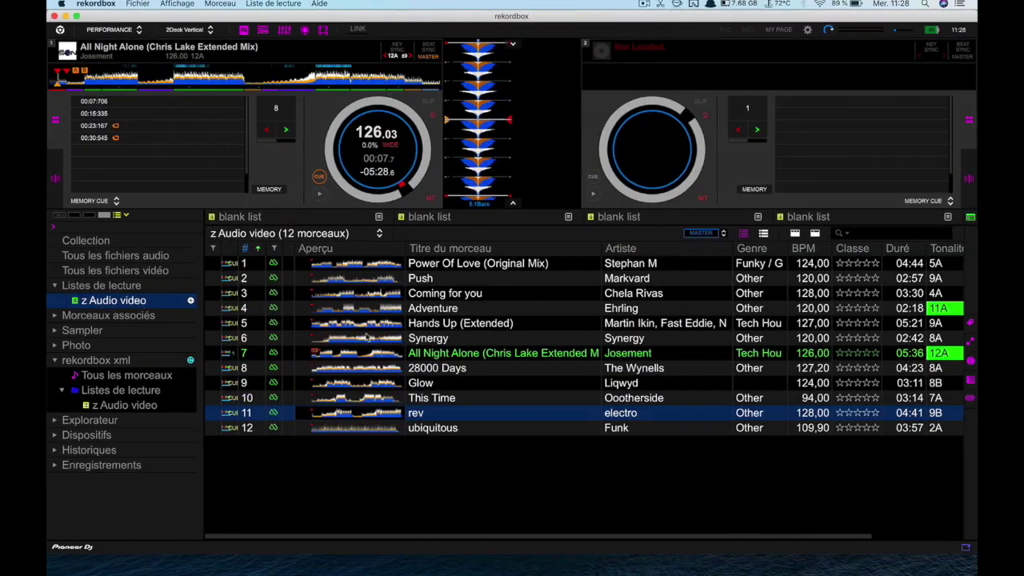
- In rekordbox, refresh the rekordbox xml library and import its "2021" playlist into the main playlists
left_click(190, 361)
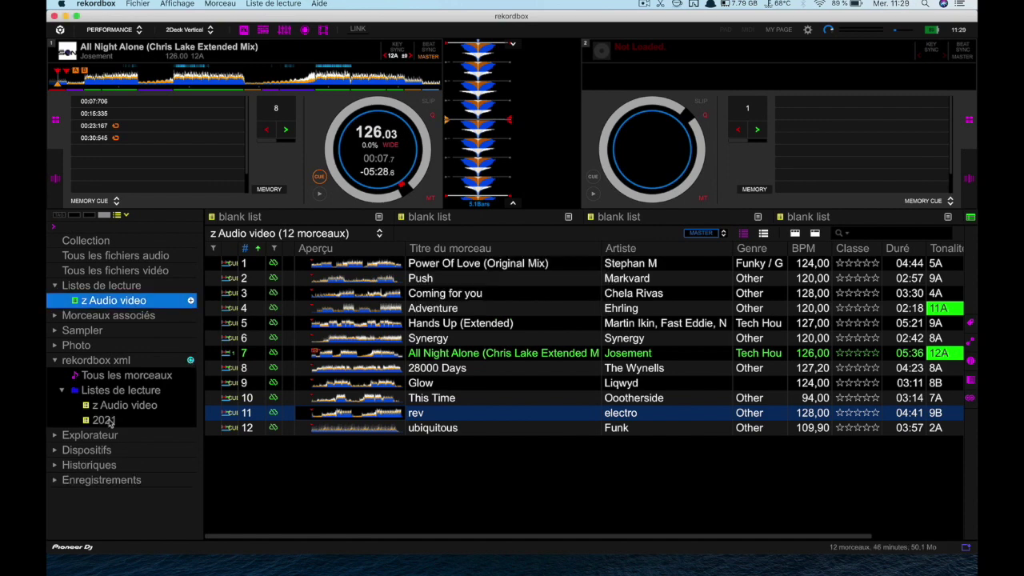
left_click(105, 421)
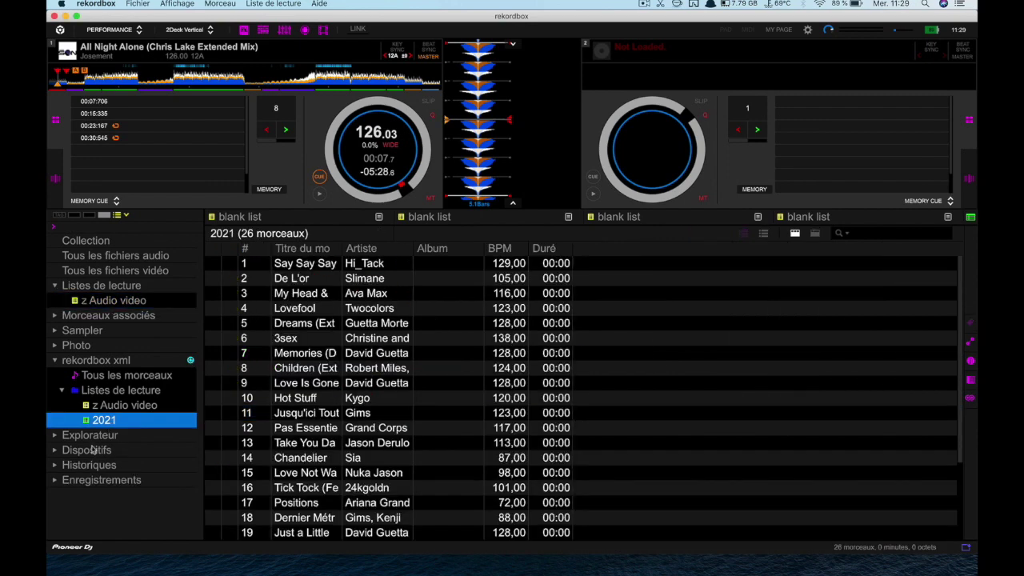
left_click_drag(104, 422, 112, 292)
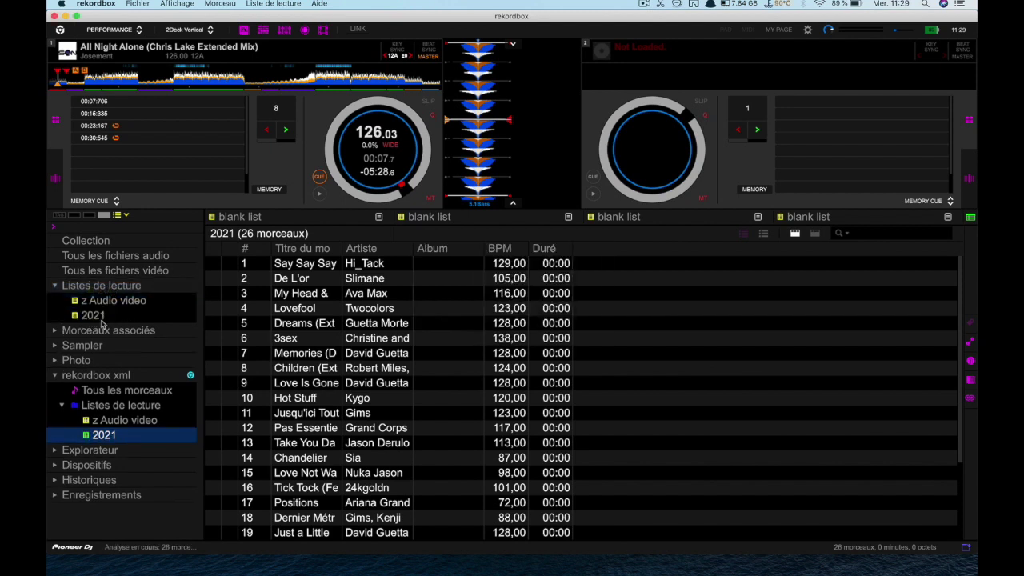
- Try to update "All Night Alone" by loading it from the xml "z Audio video" playlist onto deck 1, accepting the imported tags
left_click(128, 421)
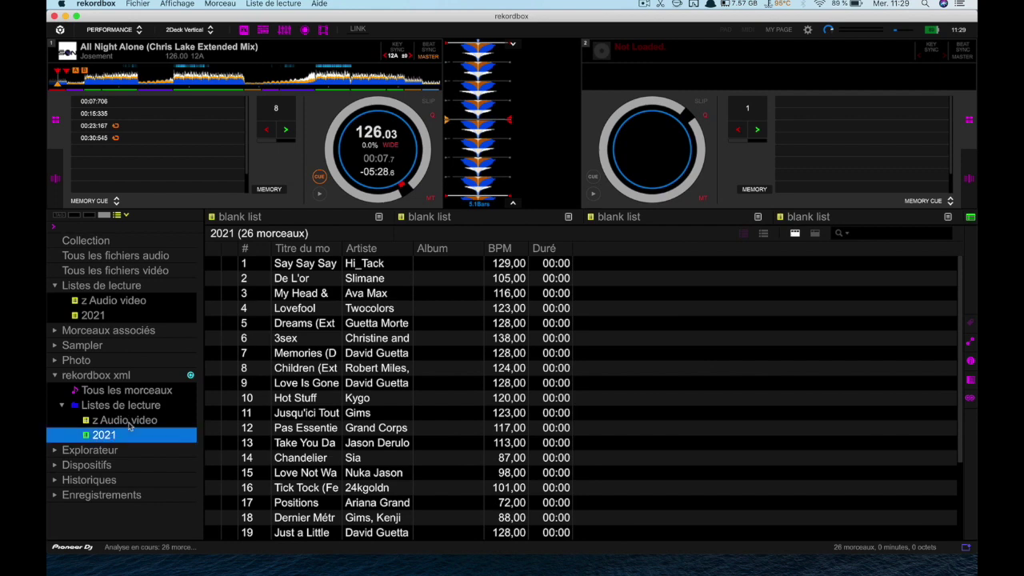
left_click(337, 356)
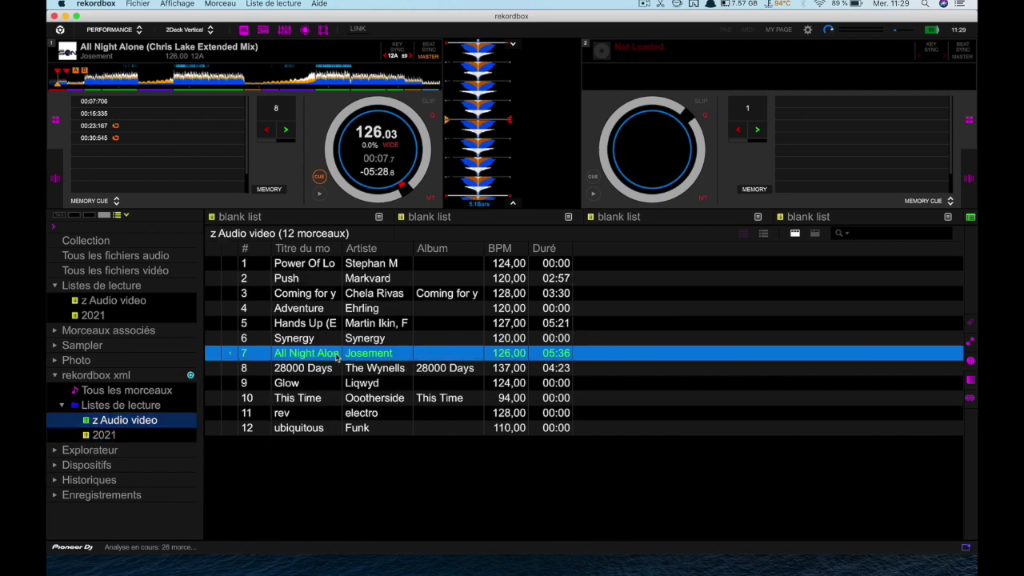
right_click(337, 356)
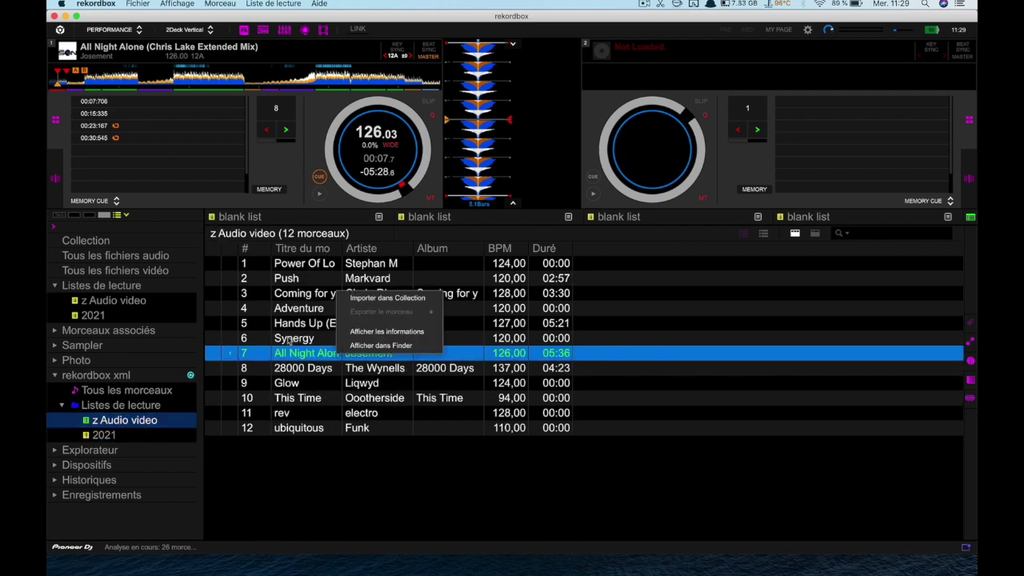
left_click(308, 338)
left_click_drag(305, 353, 374, 162)
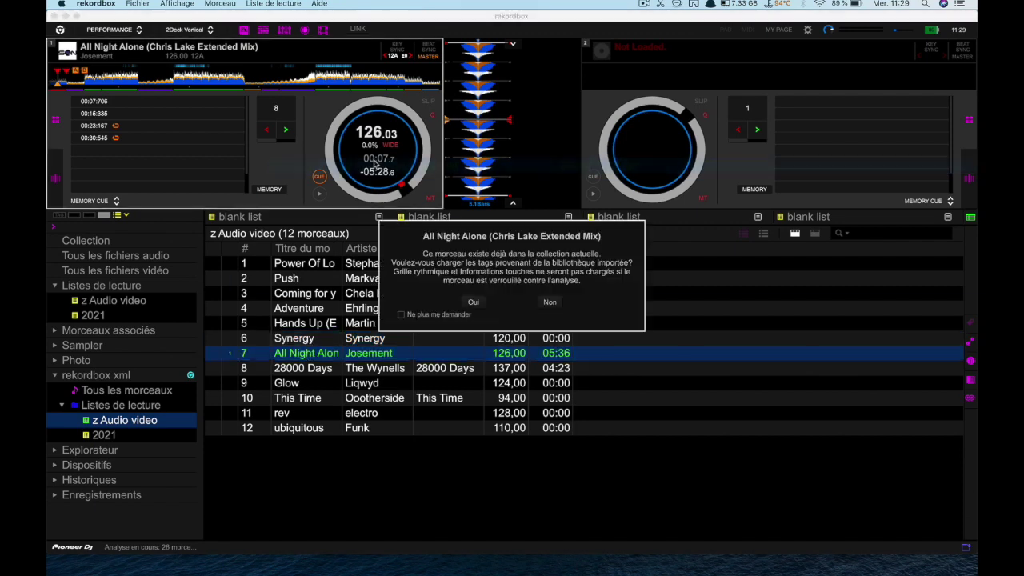
left_click(474, 303)
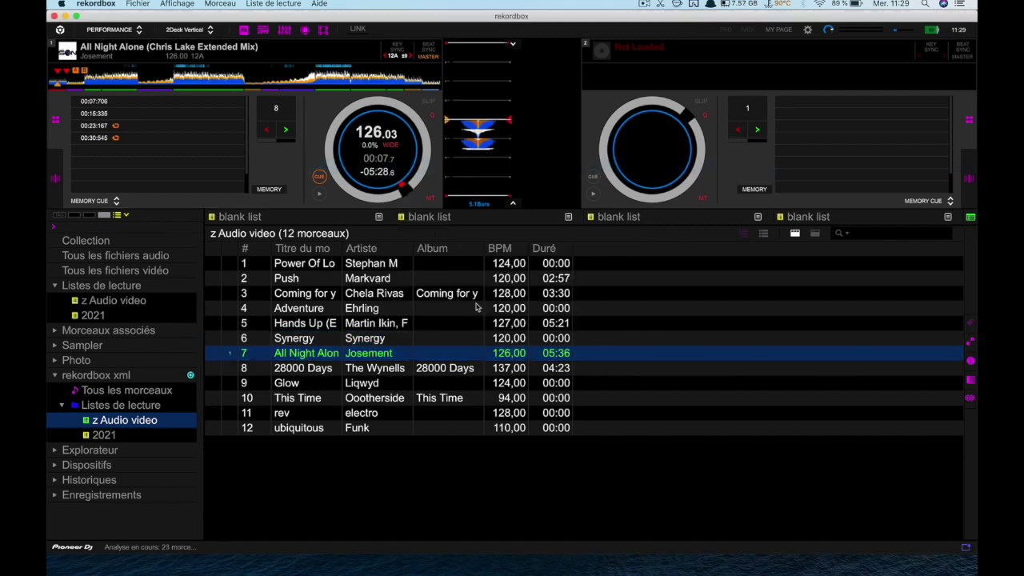
- Check the imported "2021" playlist, and reload "All Night Alone" from the xml "z Audio video" playlist onto deck 1 with the imported tags
left_click(102, 319)
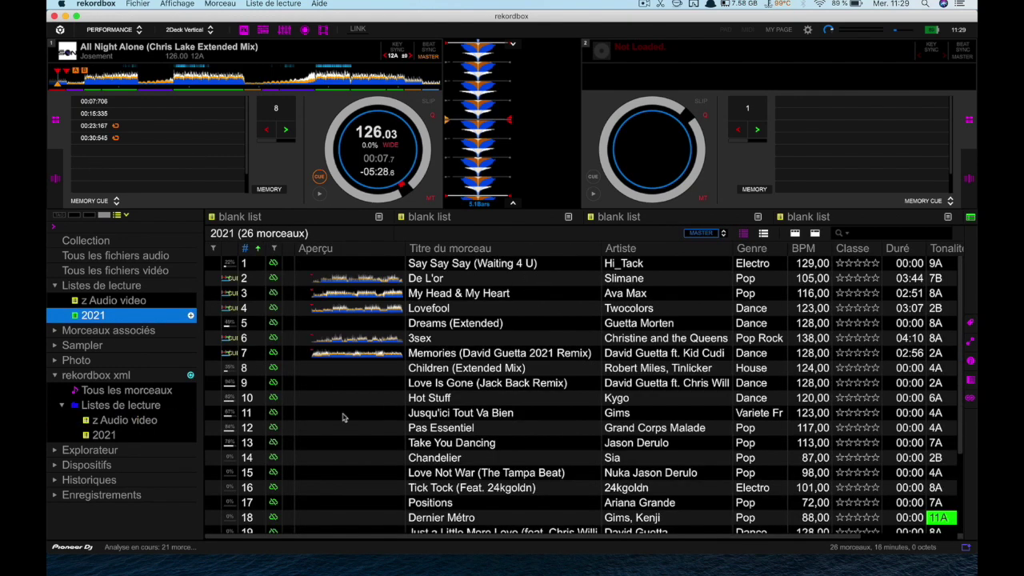
left_click(120, 419)
left_click_drag(304, 353, 366, 160)
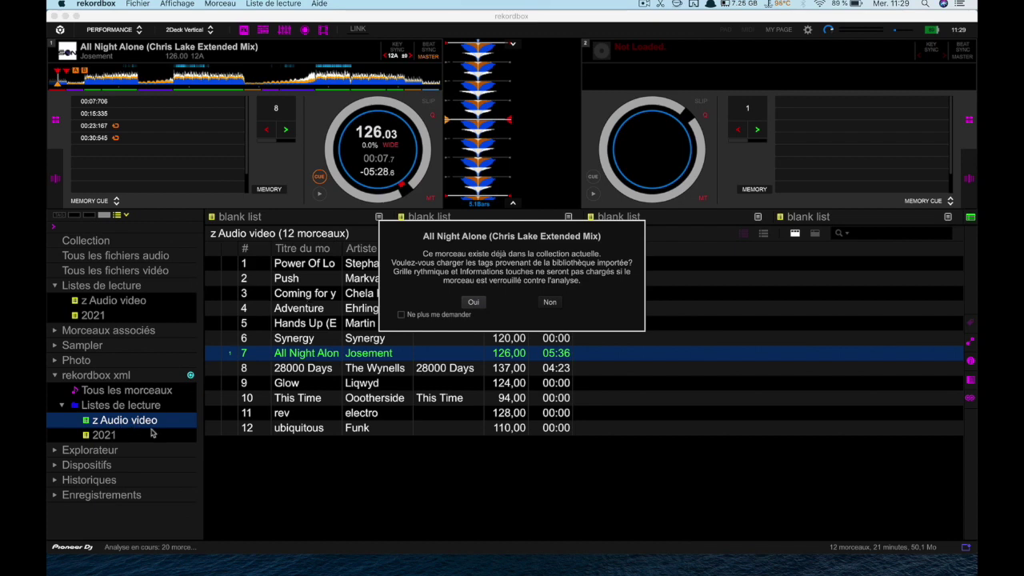
key("Return")
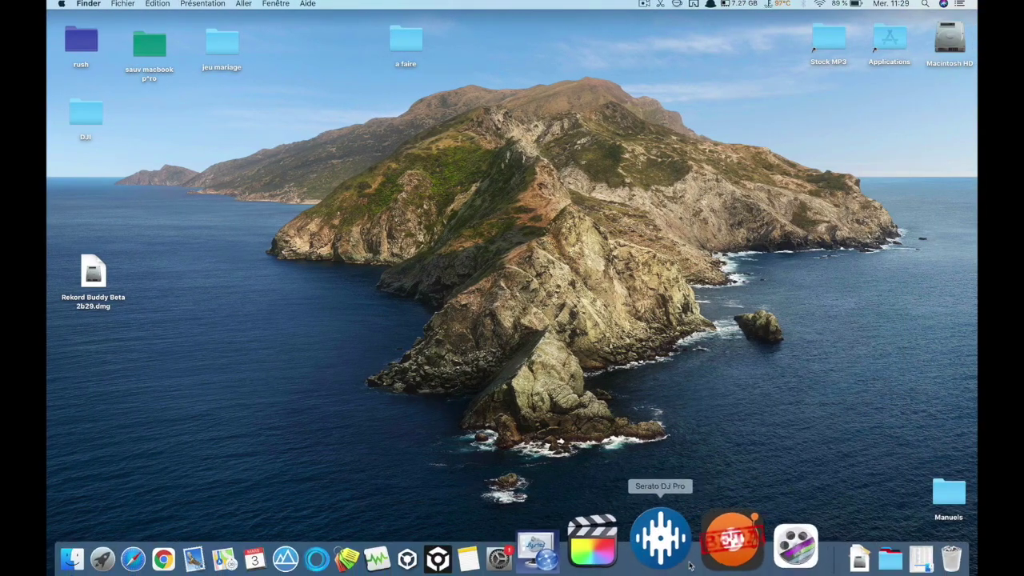
- Switch to Rekord Buddy 2, accepting the beta warning, and delete the "z Audio video" playlist under rekordbox
left_click(701, 540)
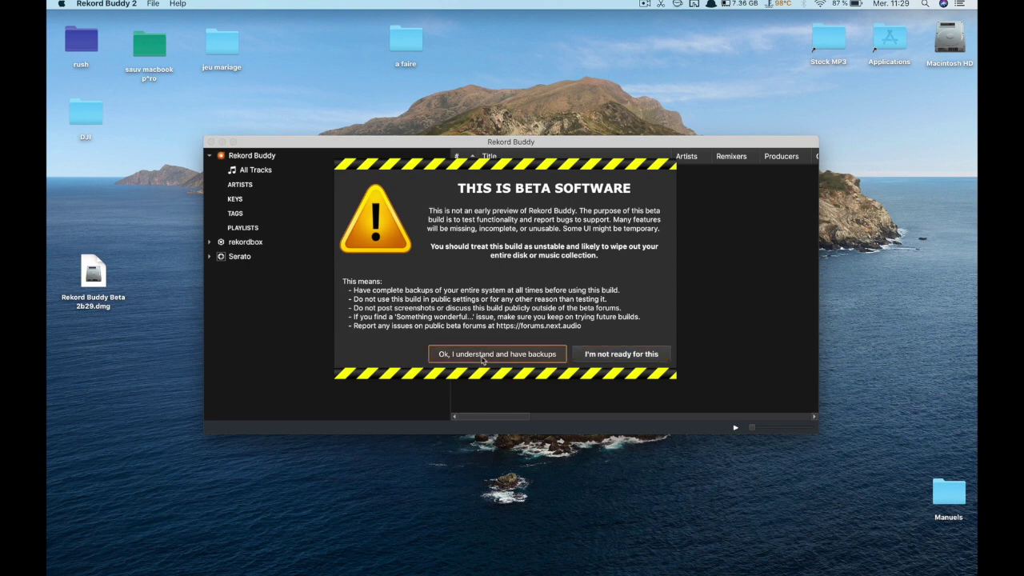
left_click(482, 358)
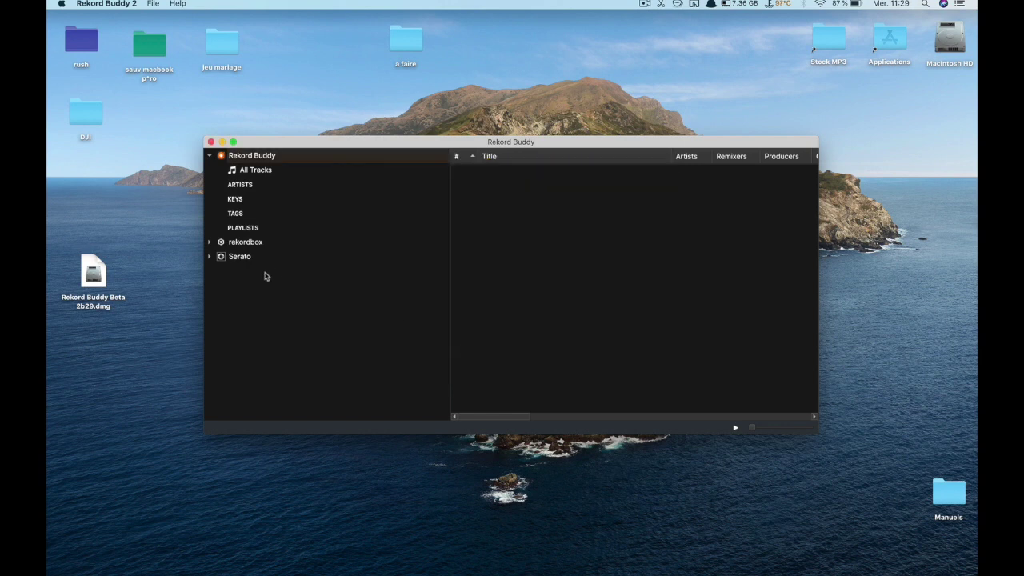
left_click(210, 243)
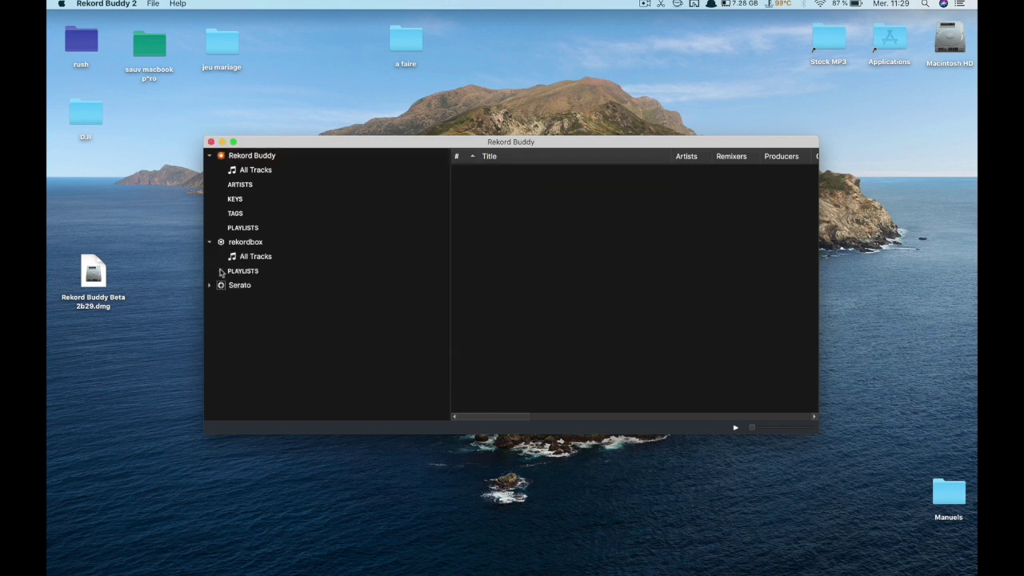
left_click(221, 272)
left_click(265, 290)
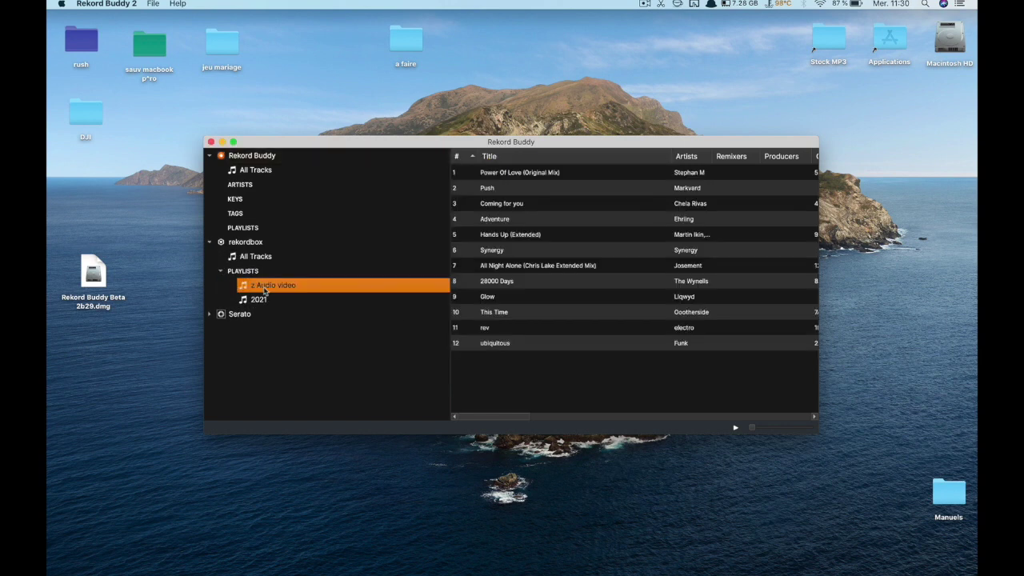
key("BackSpace")
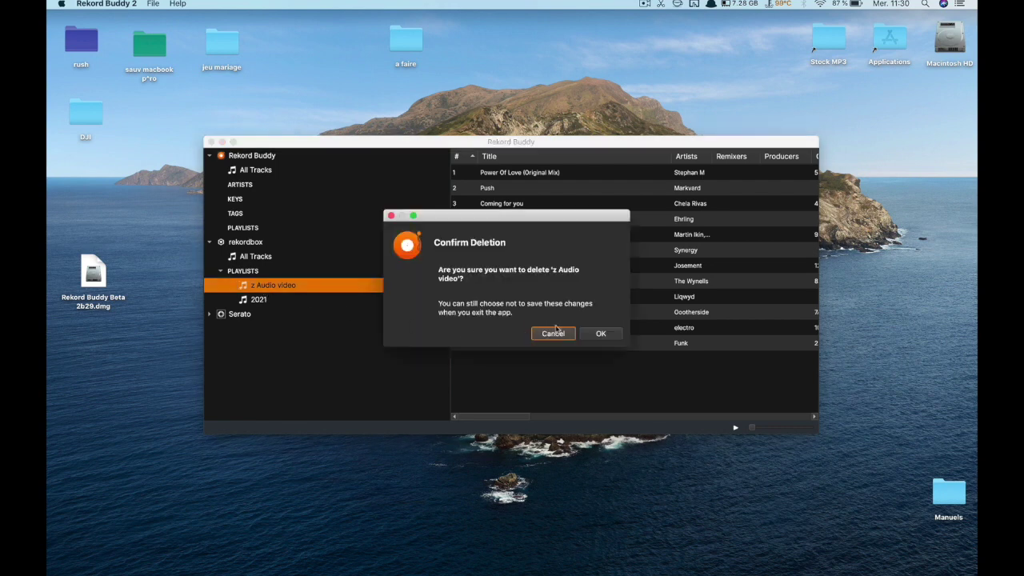
left_click(597, 336)
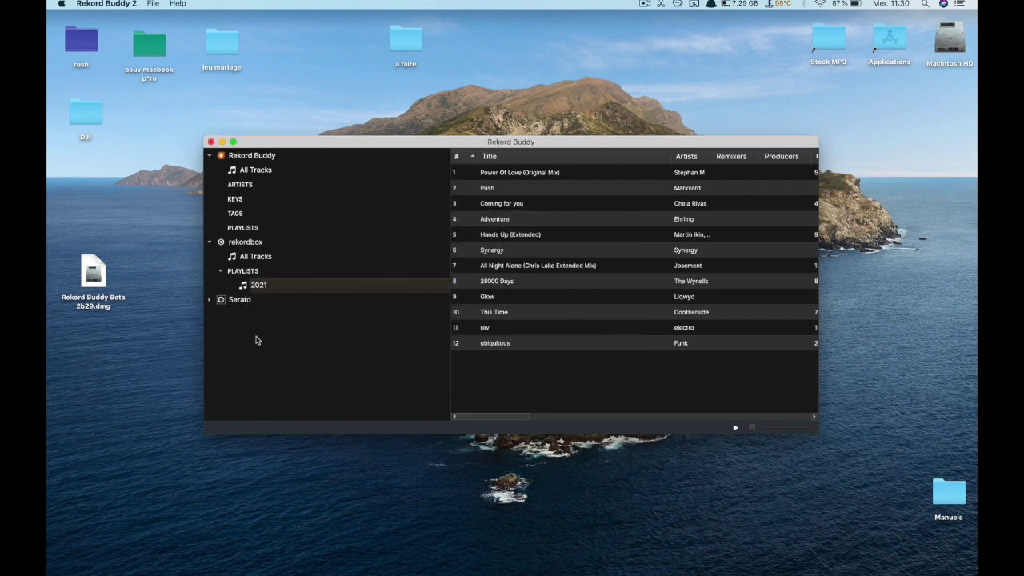
- Copy the Serato "z Audio video" playlist into the rekordbox playlists and close Rekord Buddy, saving the changes
left_click(208, 301)
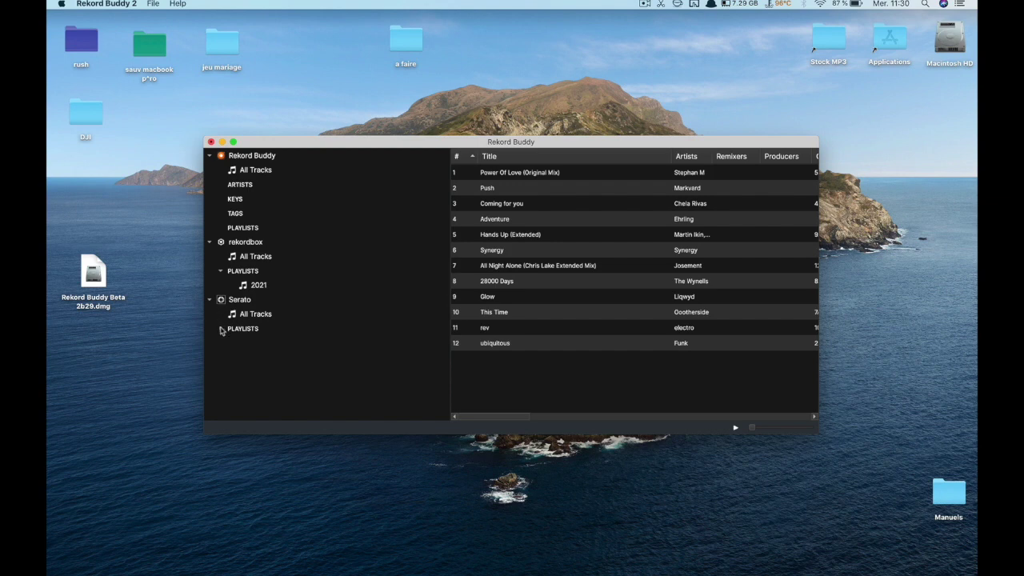
left_click(221, 328)
left_click(275, 345)
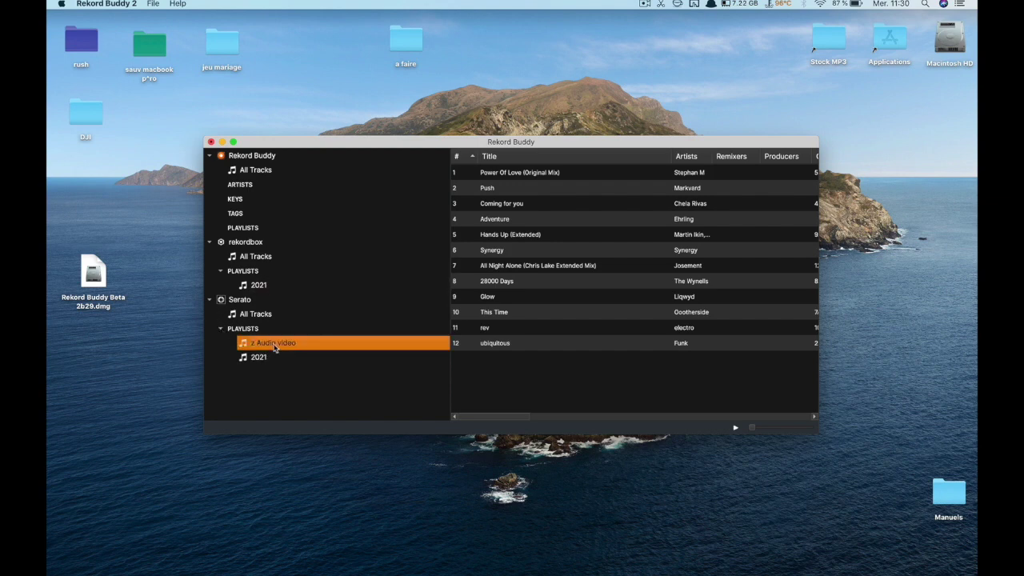
left_click_drag(274, 346, 254, 278)
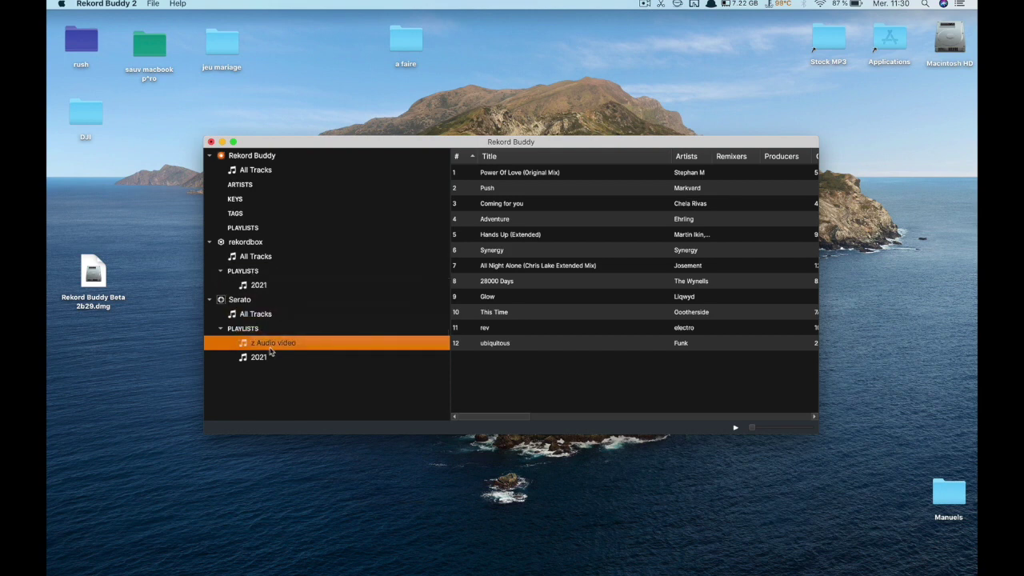
left_click_drag(269, 346, 253, 276)
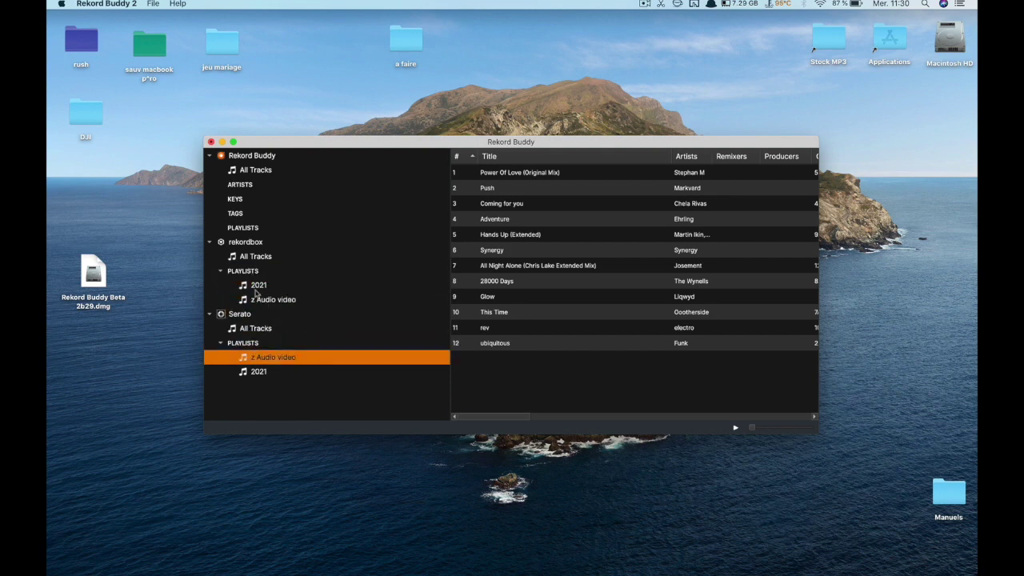
left_click(211, 142)
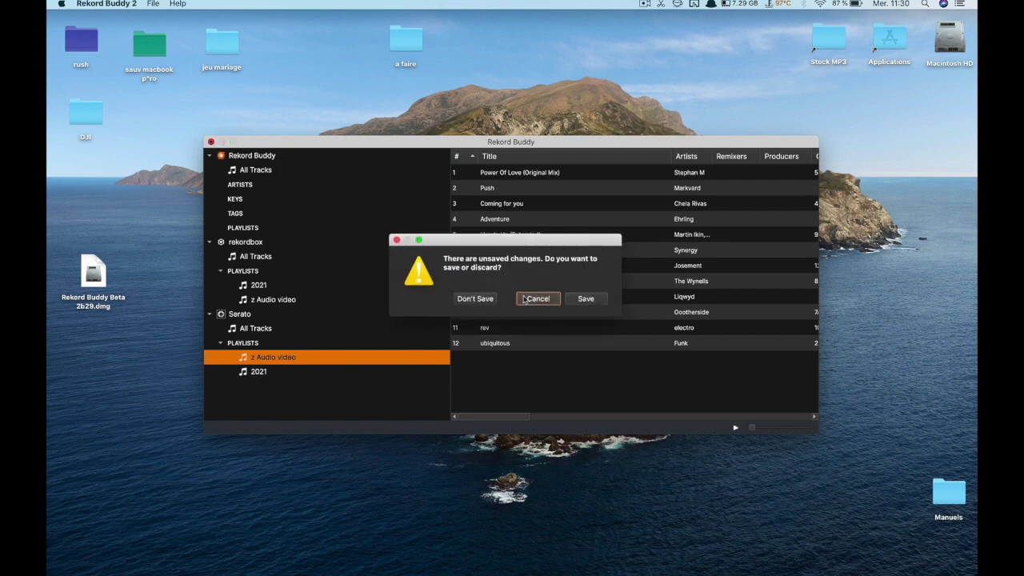
left_click(585, 299)
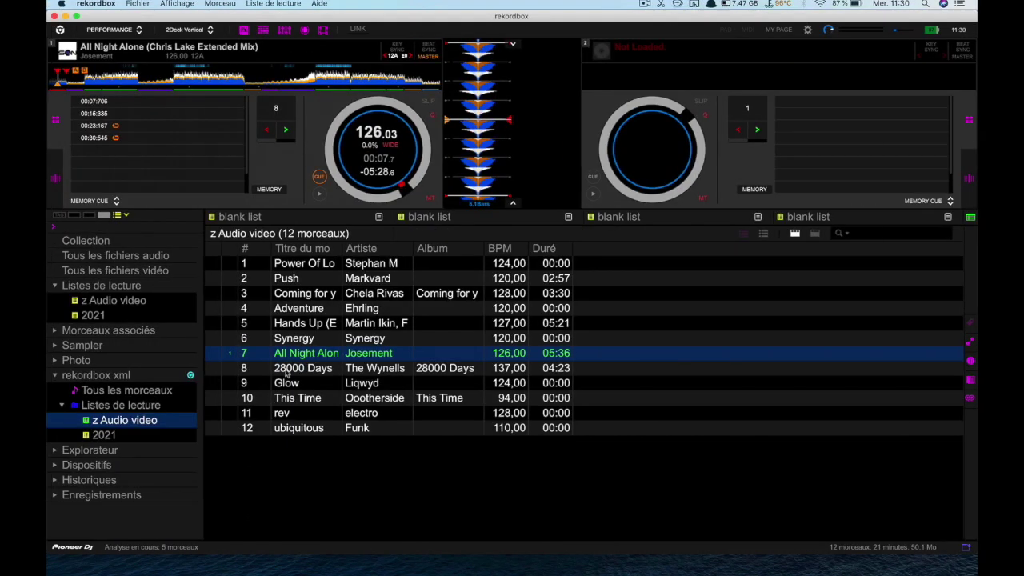
- Refresh rekordbox xml in rekordbox and load "All Night Alone" from its "z Audio video" playlist onto deck 1, accepting the imported tags
left_click(191, 375)
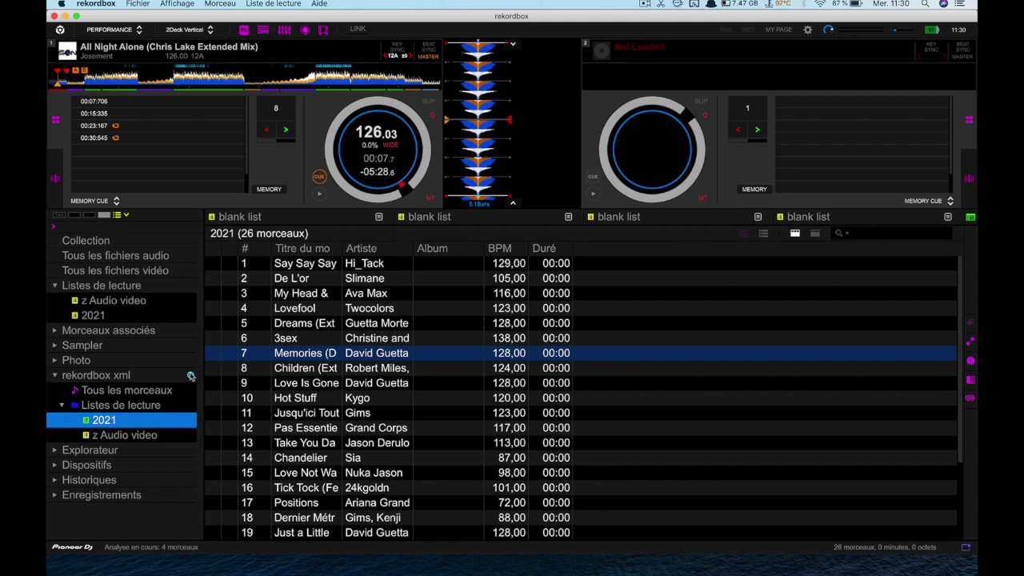
left_click(125, 436)
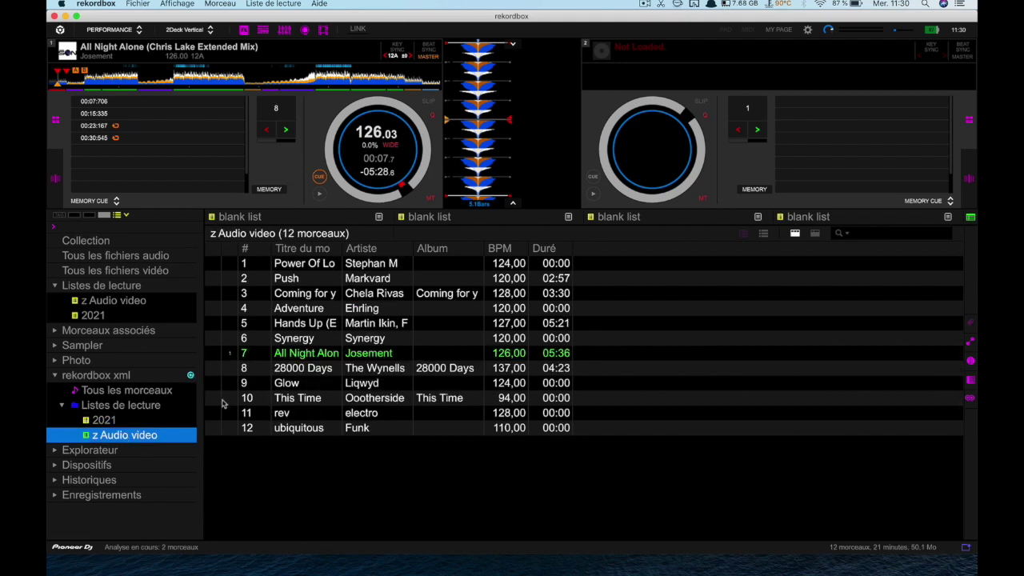
left_click_drag(324, 353, 373, 166)
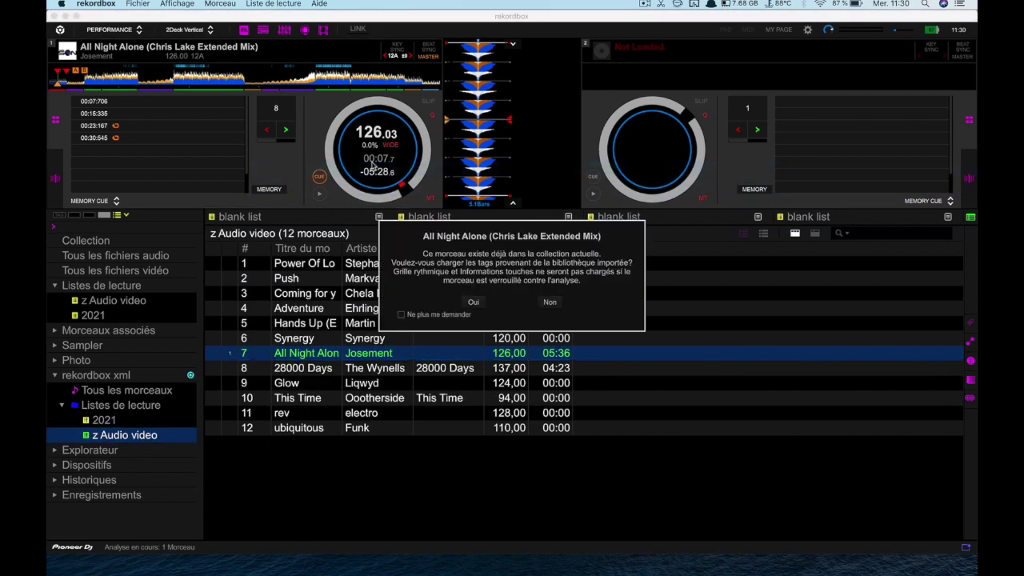
left_click(473, 301)
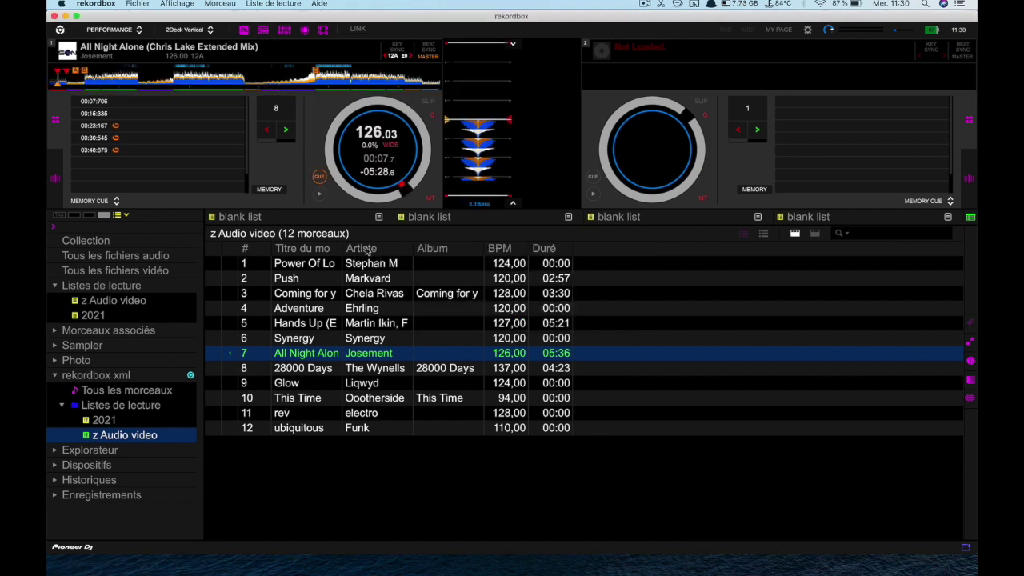